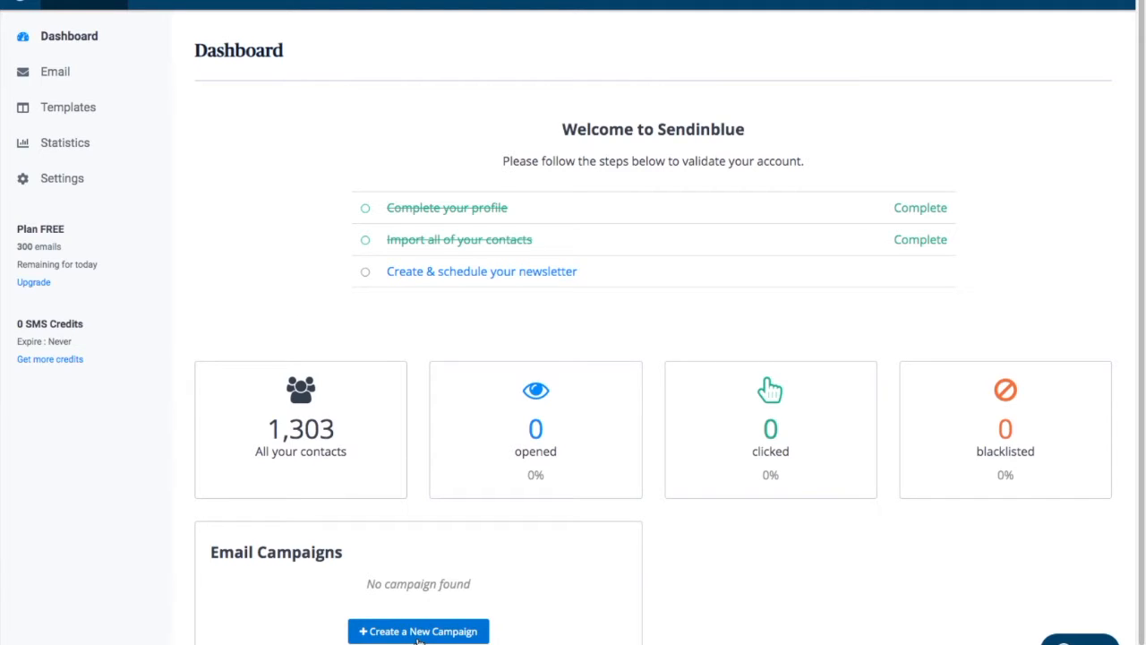
Create a new email campaign and name it "Adult Yoga & Dance".
{"action": "left_click", "coordinate": [77, 81]}
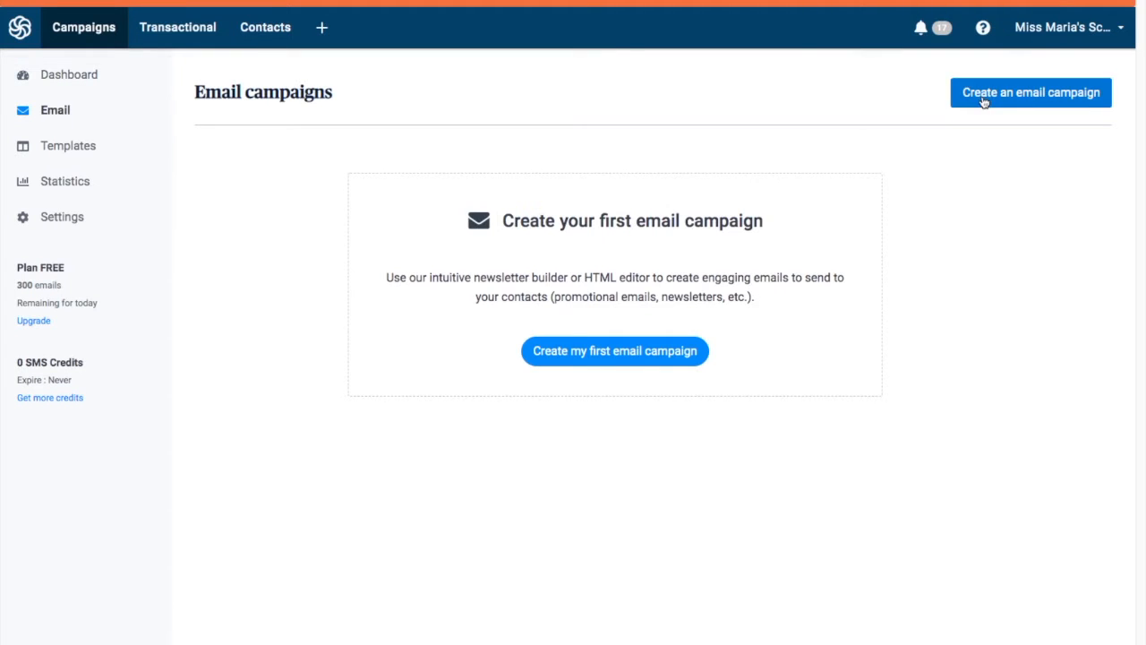
{"action": "left_click", "coordinate": [1041, 96]}
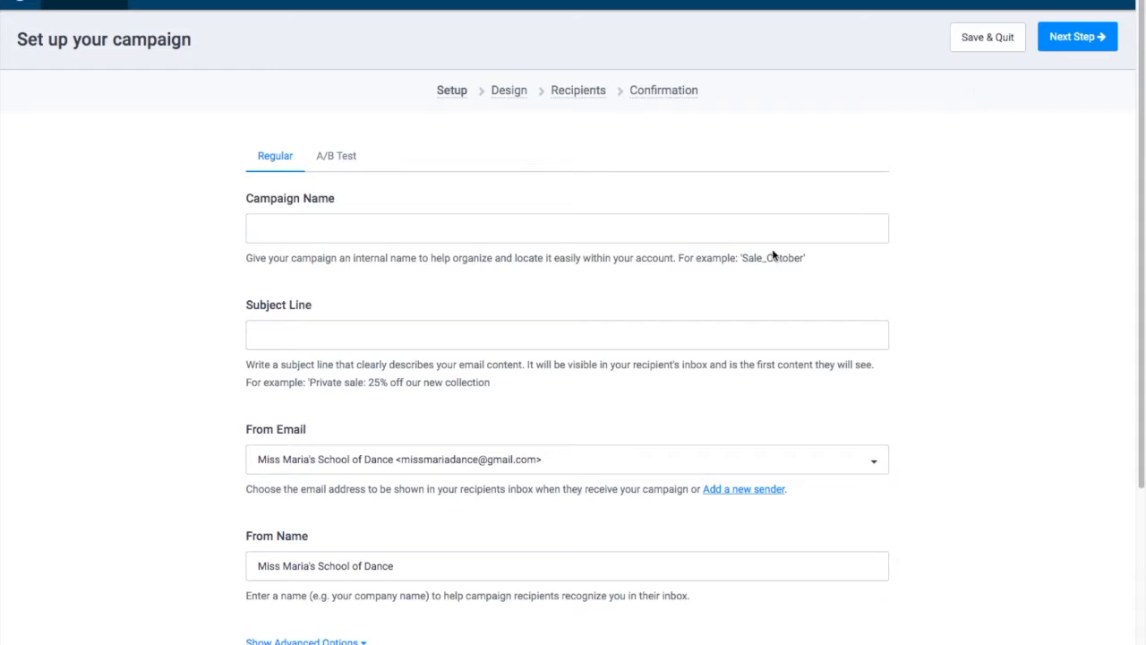
{"action": "left_click", "coordinate": [341, 228]}
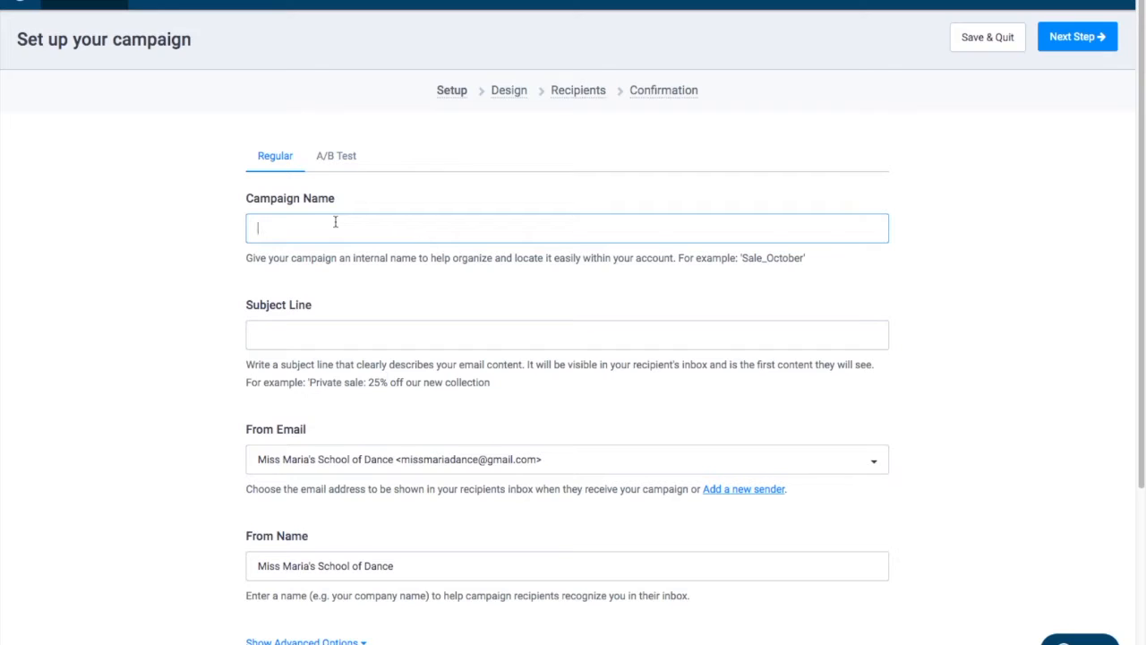
{"action": "type", "text": "Adult Yoga &"}
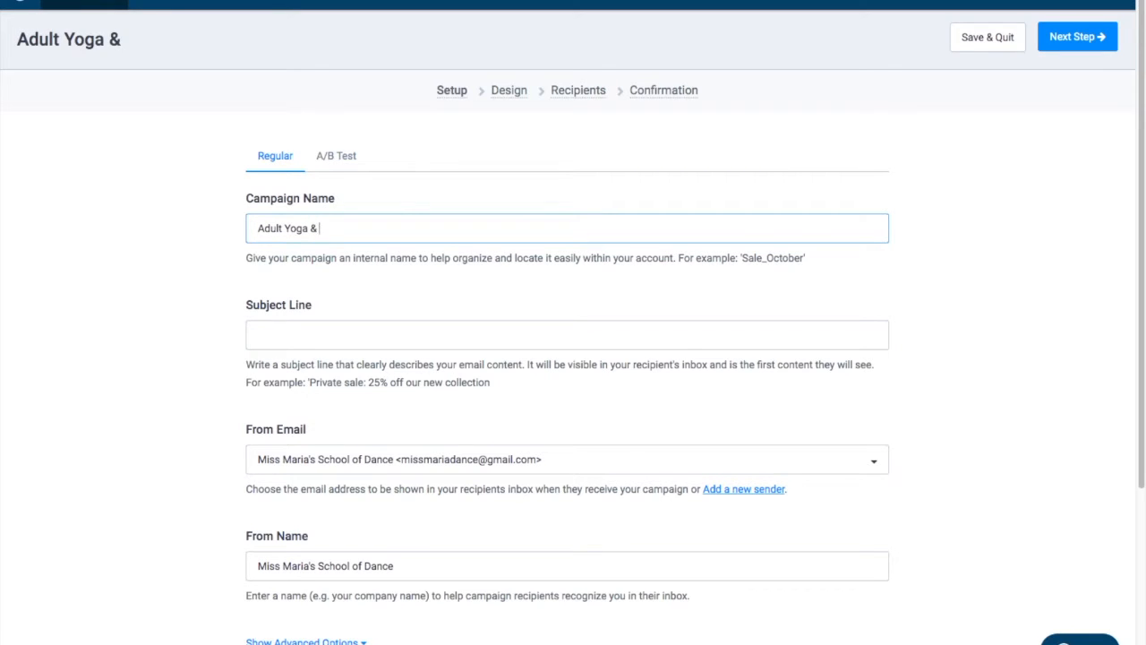
{"action": "type", "text": " Dance"}
Set the campaign's subject line to "Adult Yoga & Dance Classes!" and review the sender details.
{"action": "left_click", "coordinate": [325, 335]}
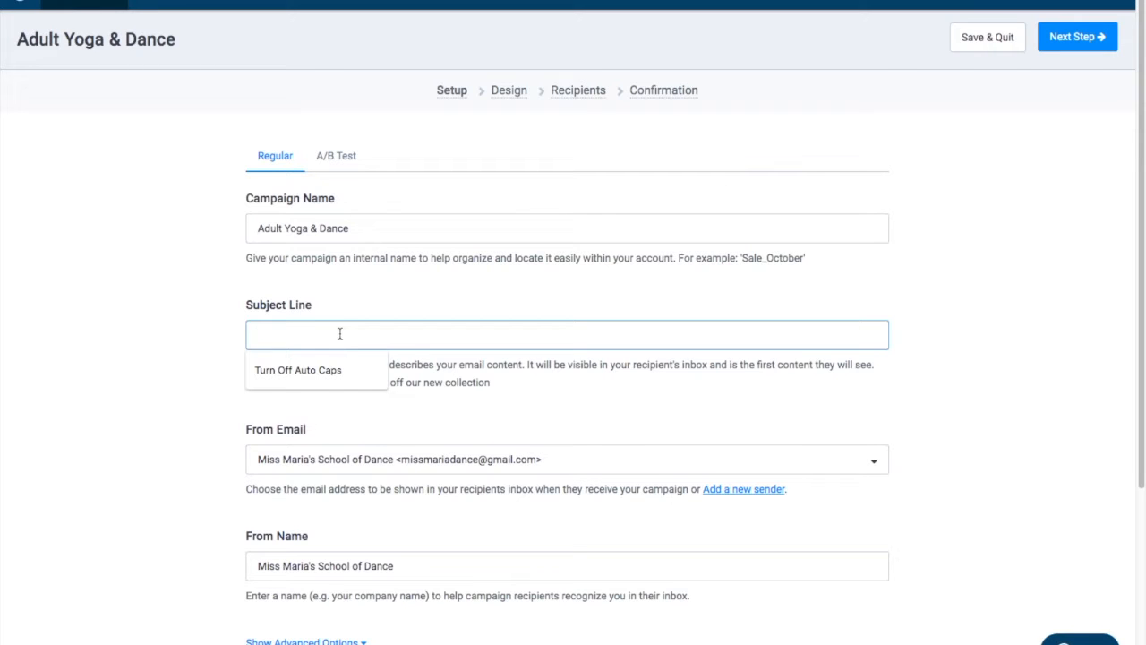
{"action": "type", "text": "Adult Yoga & Da"}
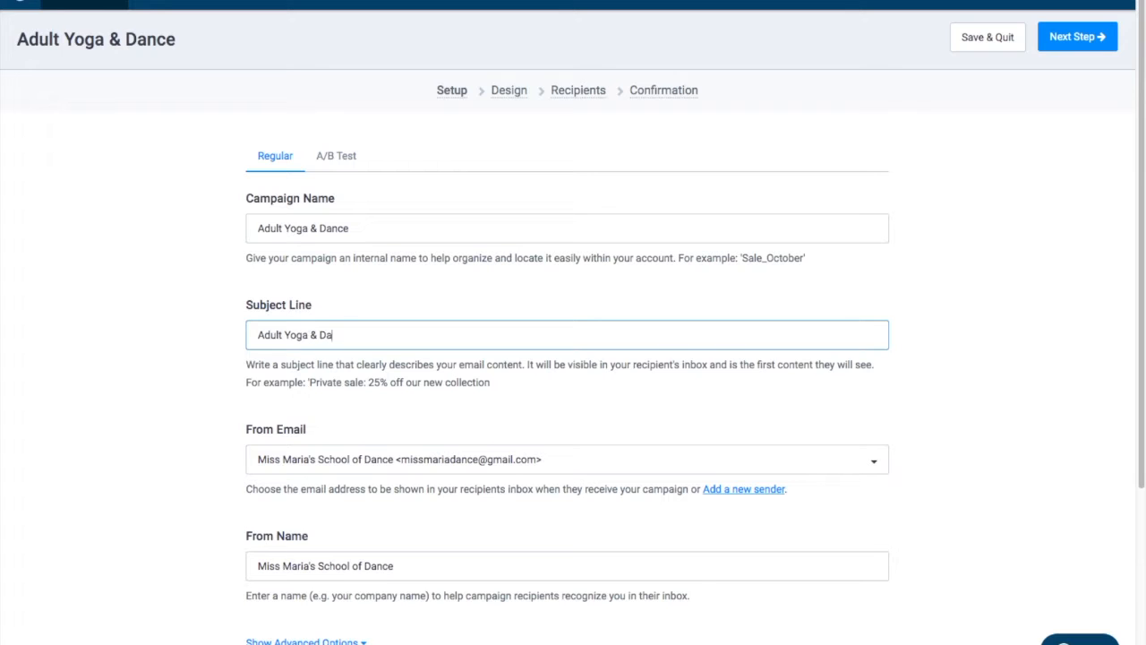
{"action": "type", "text": "sses!"}
{"action": "scroll", "coordinate": [285, 396], "scroll_direction": "down", "scroll_amount": 2}
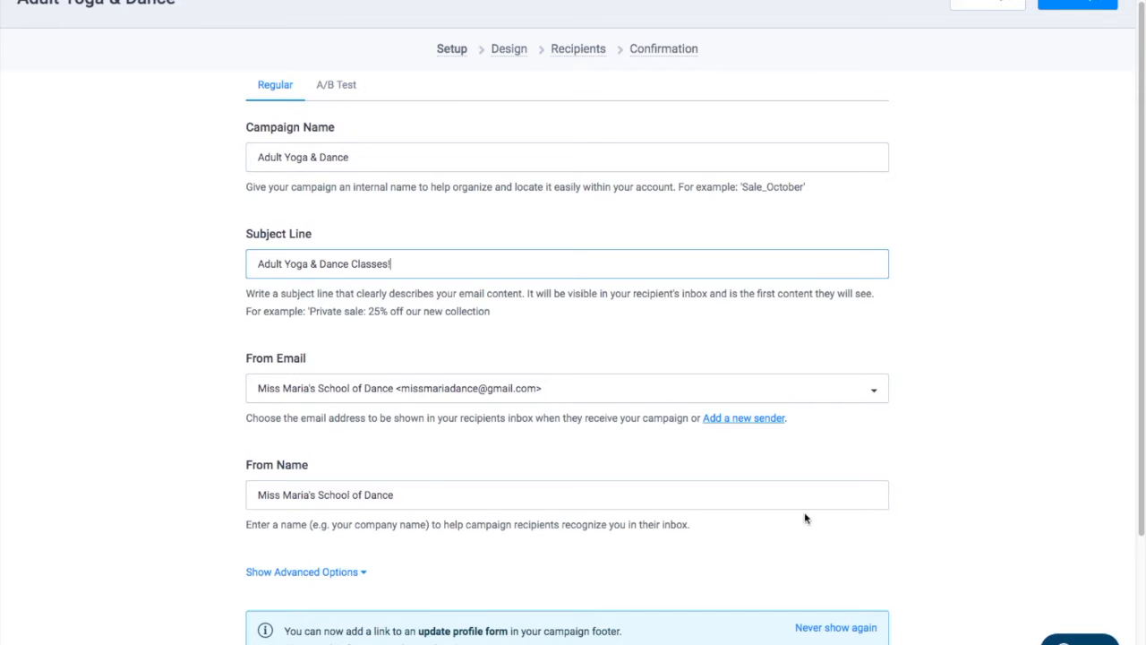
{"action": "scroll", "coordinate": [1003, 489], "scroll_direction": "up", "scroll_amount": 2}
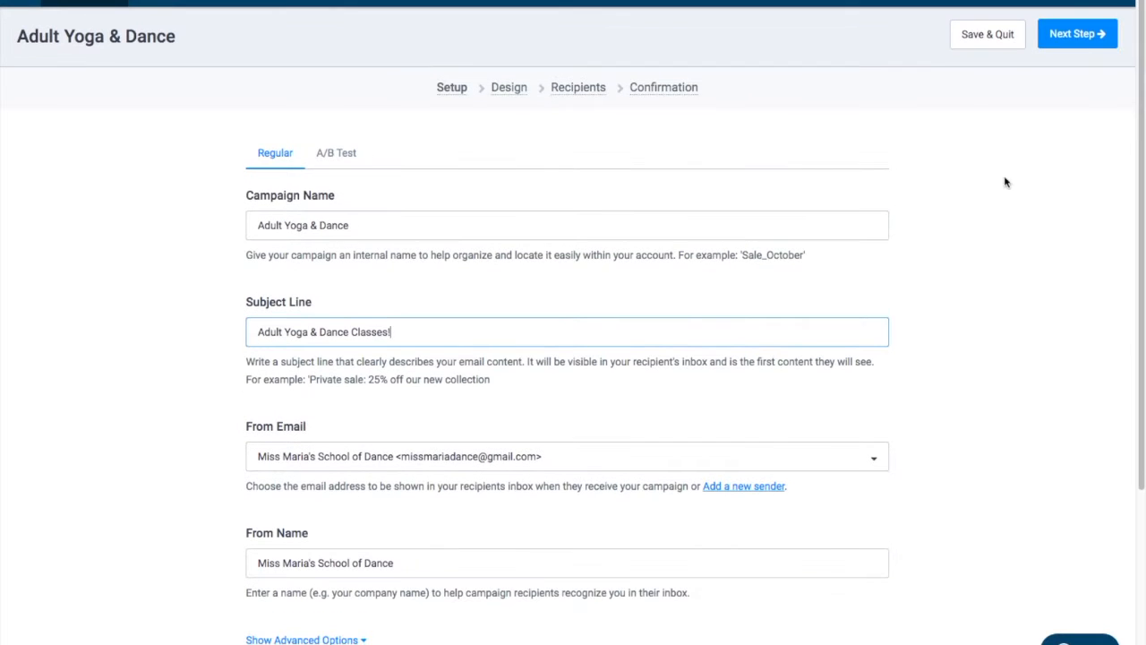
Continue to the campaign design and start it from the saved "Miss Maria's" template.
{"action": "left_click", "coordinate": [1088, 42]}
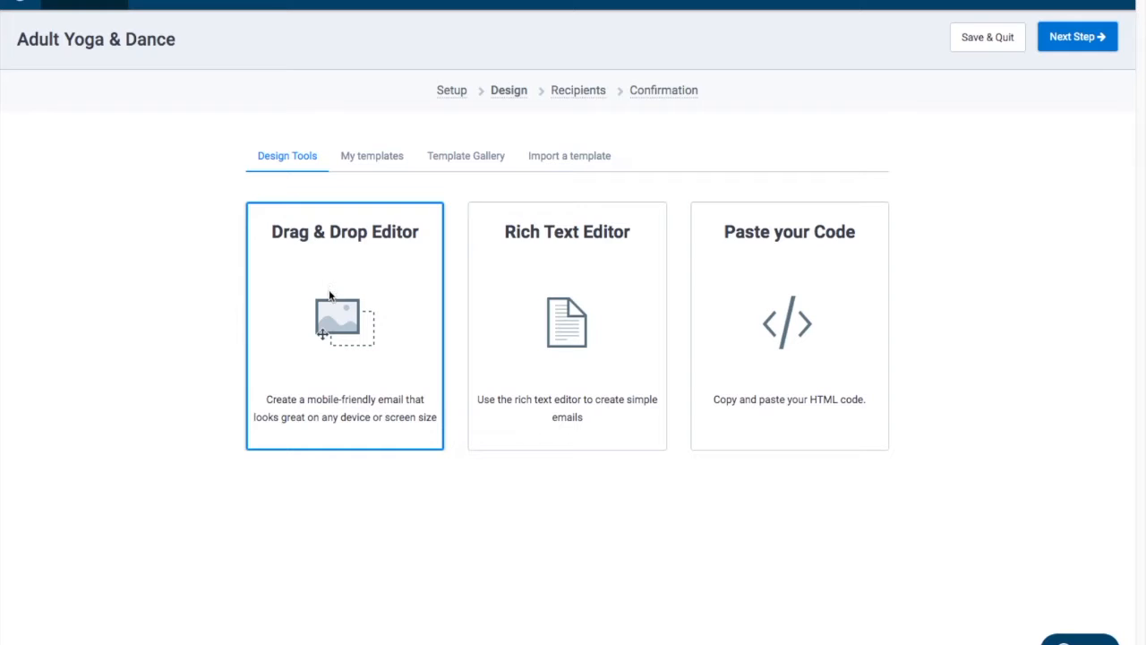
{"action": "left_click", "coordinate": [380, 159]}
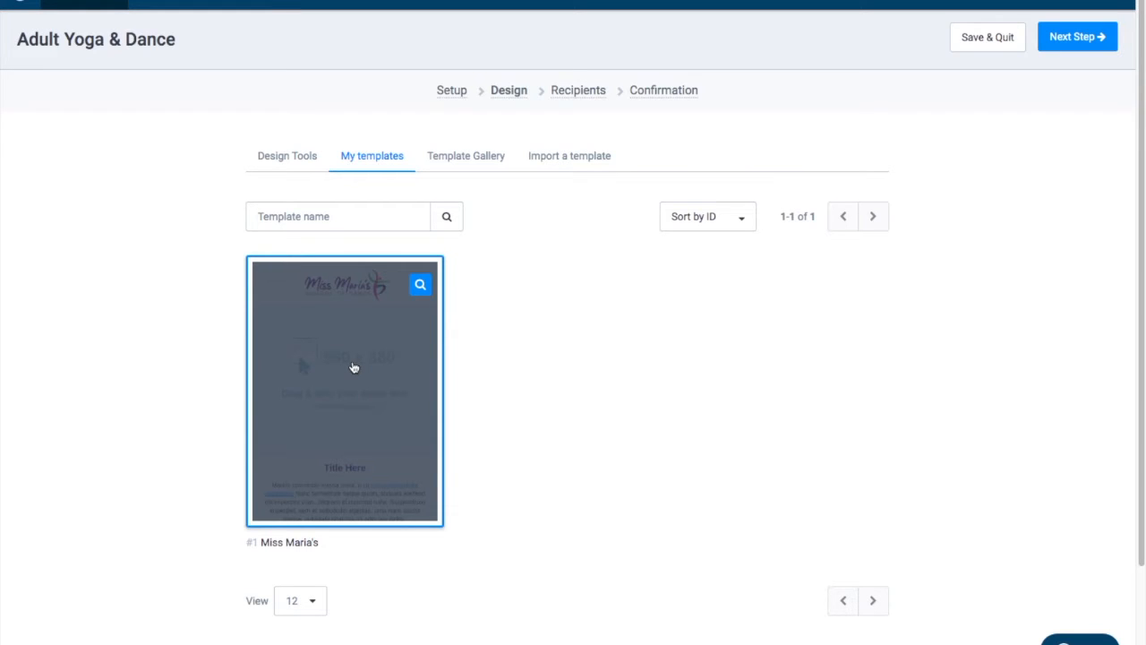
{"action": "left_click", "coordinate": [354, 367]}
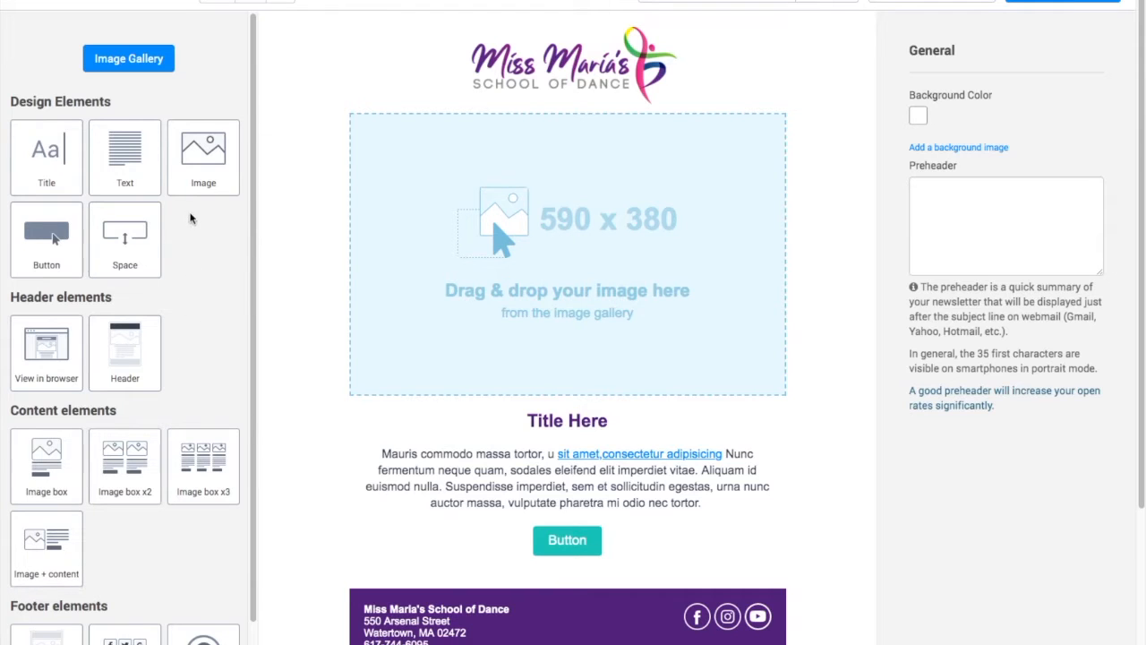
Upload yoga-feature.jpg from the Desktop to the image gallery and place it in the 590 x 380 image placeholder.
{"action": "mouse_move", "coordinate": [440, 179]}
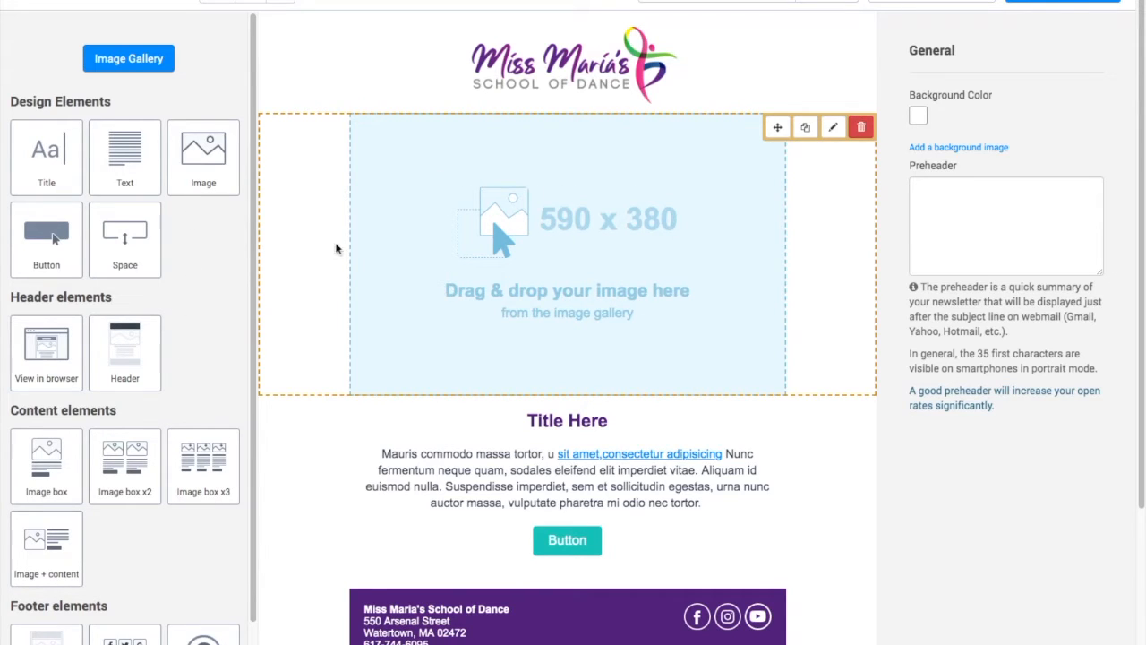
{"action": "left_click", "coordinate": [131, 64]}
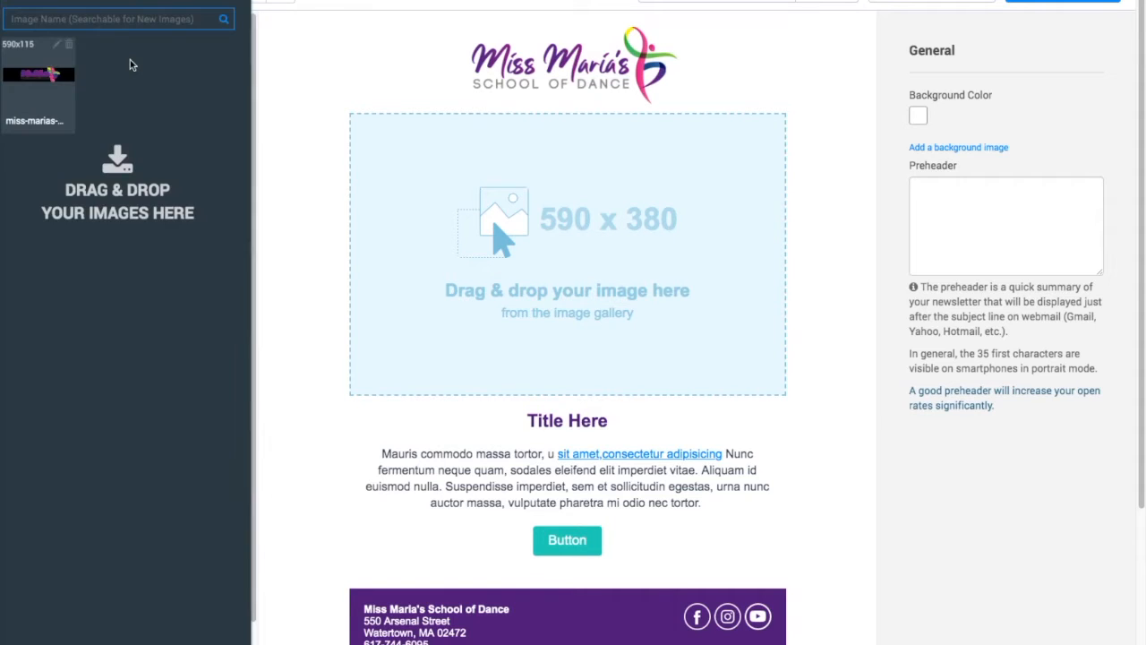
{"action": "left_click", "coordinate": [183, 0]}
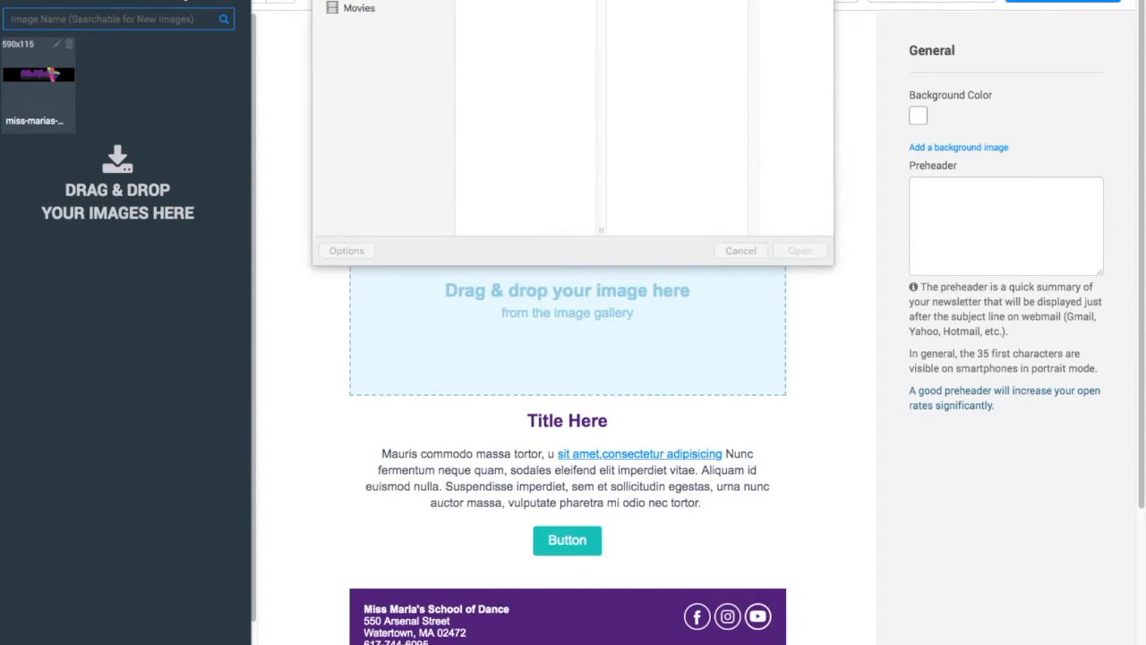
{"action": "left_click", "coordinate": [520, 229]}
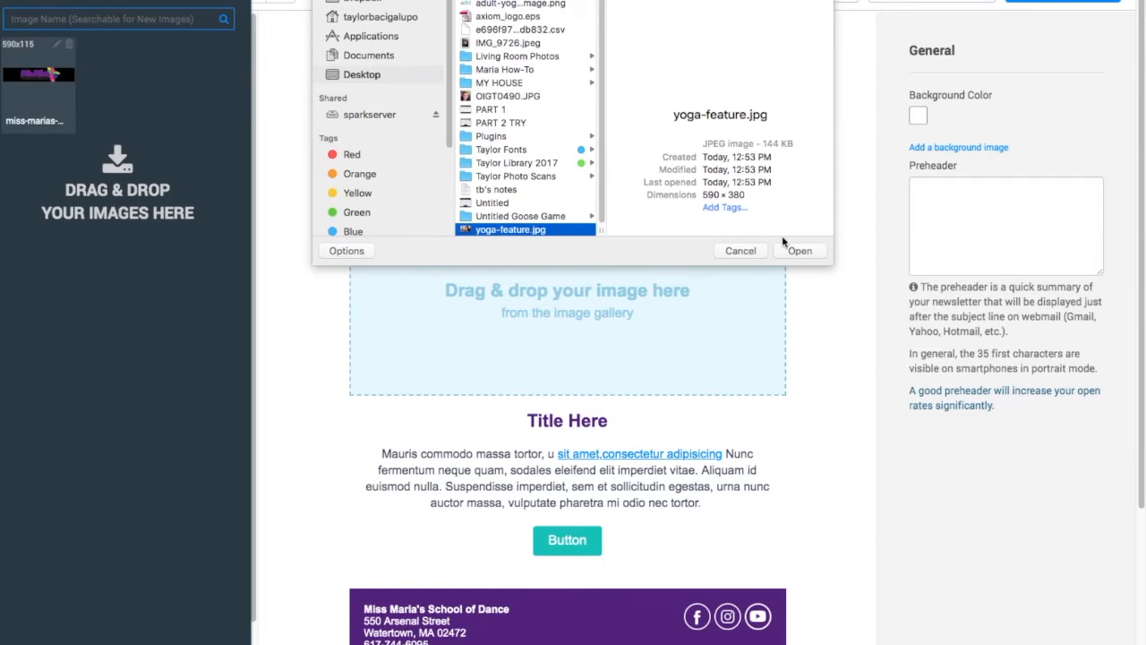
{"action": "left_click", "coordinate": [800, 250]}
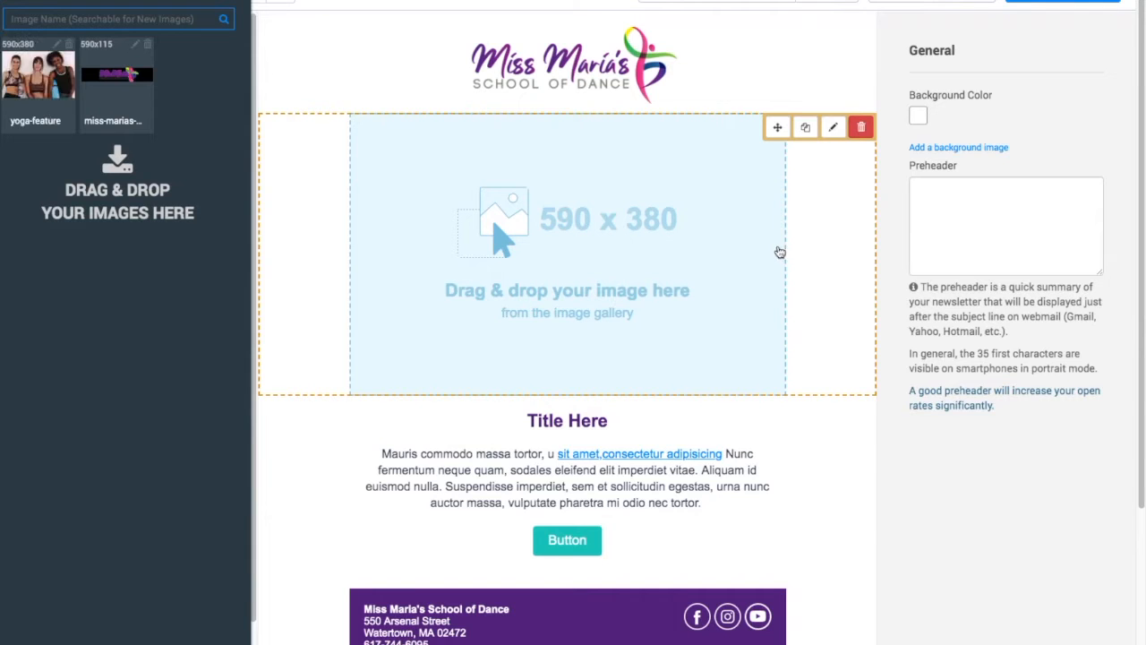
{"action": "left_click_drag", "start_coordinate": [34, 69], "coordinate": [574, 226]}
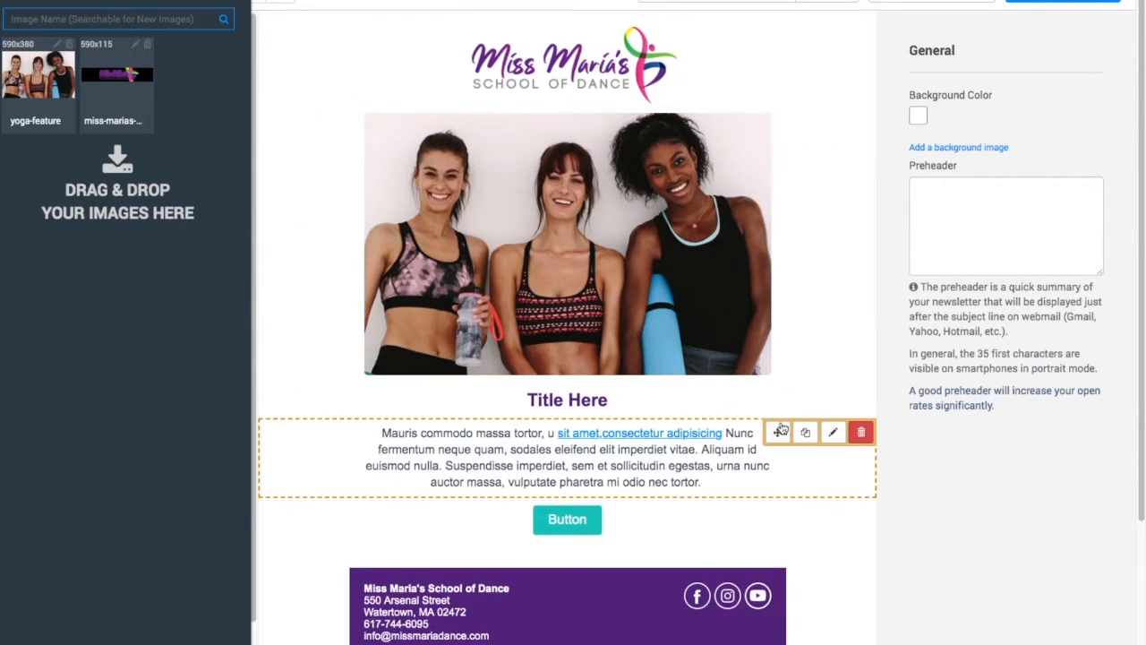
Replace the "Title Here" heading below the photo with "Adult Yoga & Dance Classes".
{"action": "scroll", "coordinate": [573, 448], "scroll_direction": "down", "scroll_amount": 1}
{"action": "left_click", "coordinate": [567, 379]}
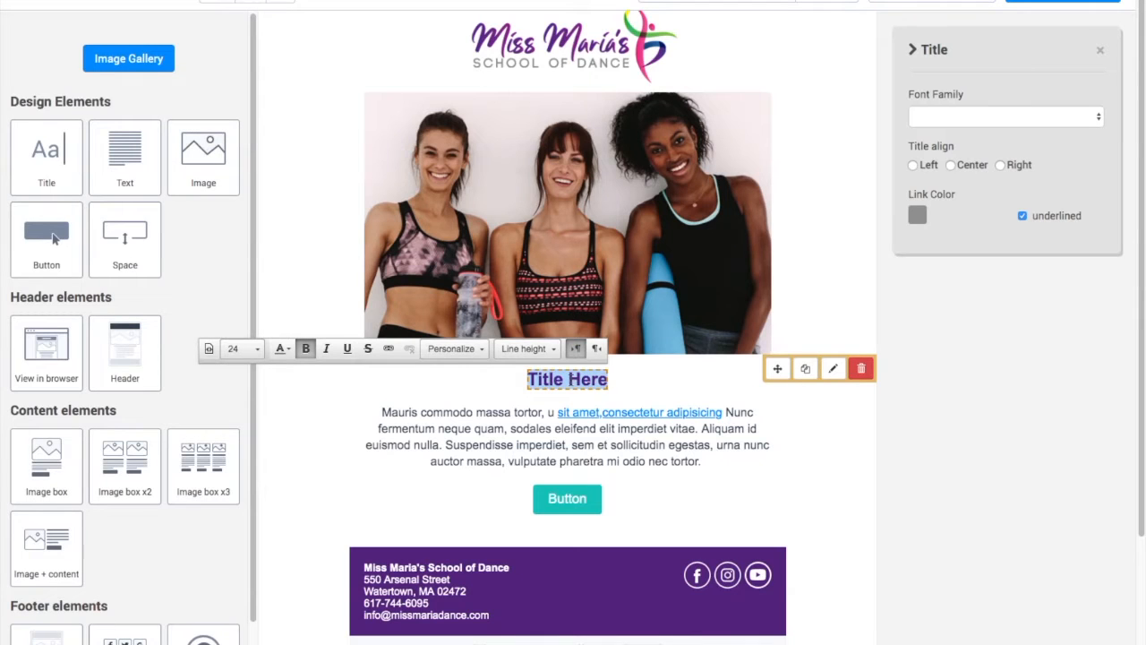
{"action": "type", "text": "Adu"}
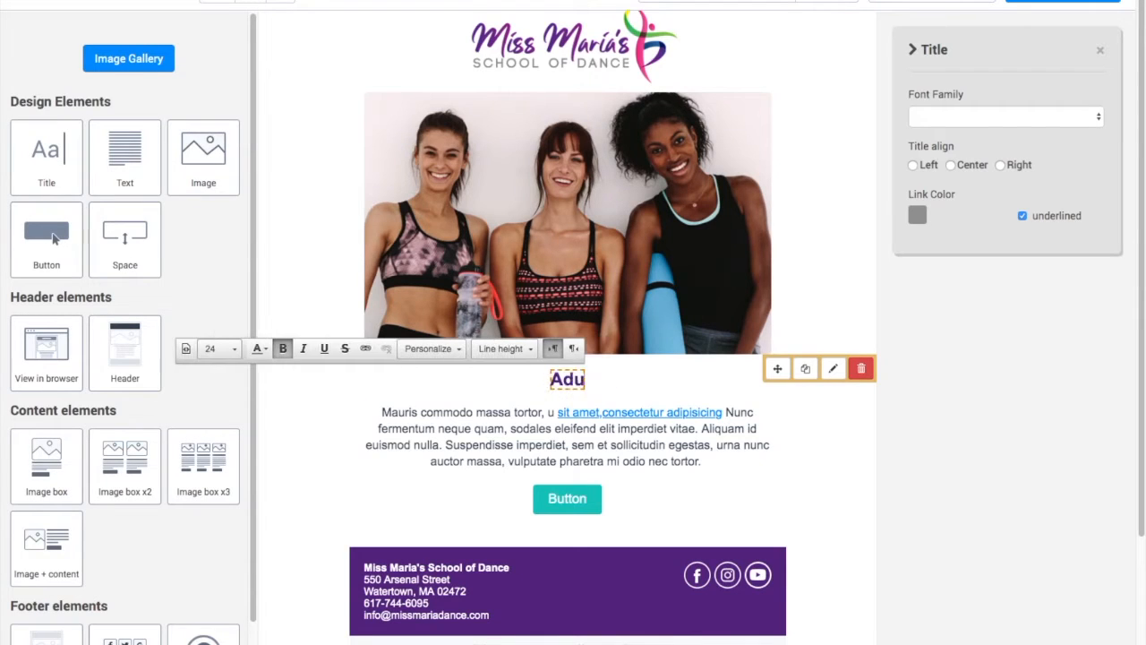
{"action": "type", "text": "lt Yoga & D"}
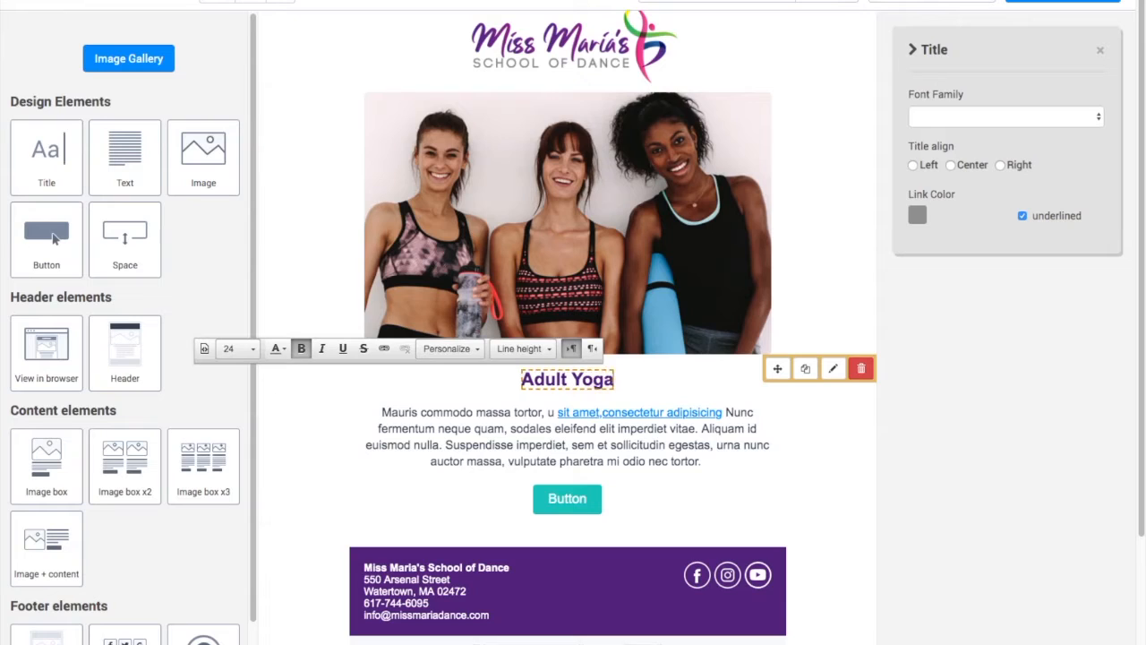
{"action": "type", "text": "ance Classes"}
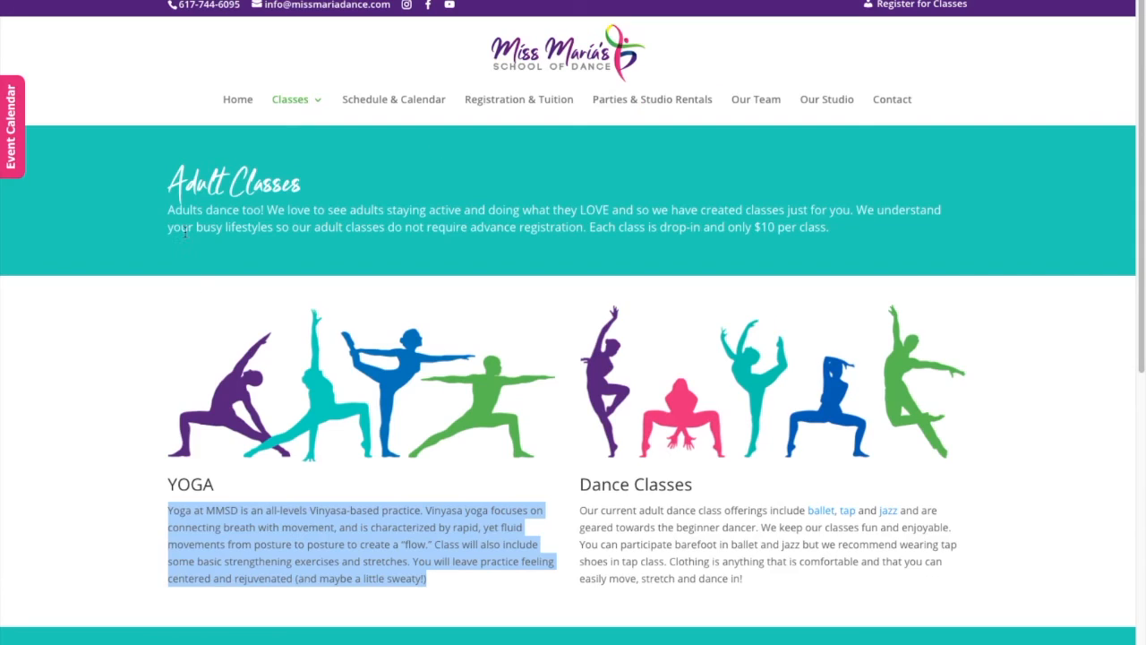
Copy the Adult Classes introduction from the dance school's website and replace the email's placeholder paragraph with it.
{"action": "left_click_drag", "start_coordinate": [164, 209], "coordinate": [853, 229]}
{"action": "key", "text": "ctrl+c"}
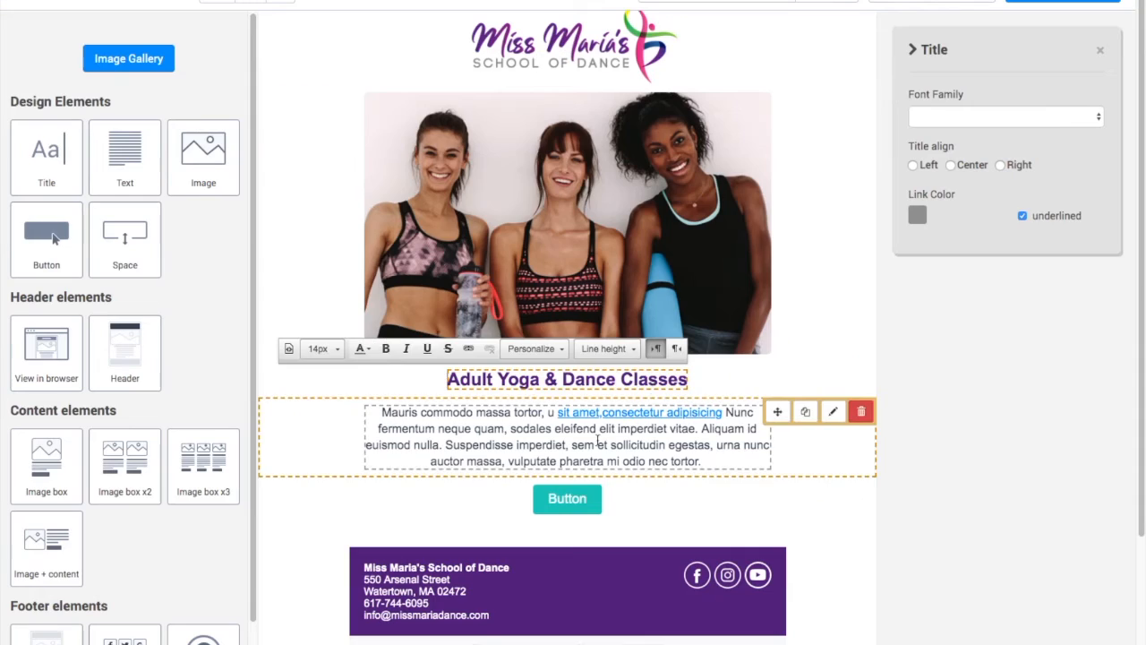
{"action": "left_click", "coordinate": [597, 440]}
{"action": "key", "text": "ctrl+a"}
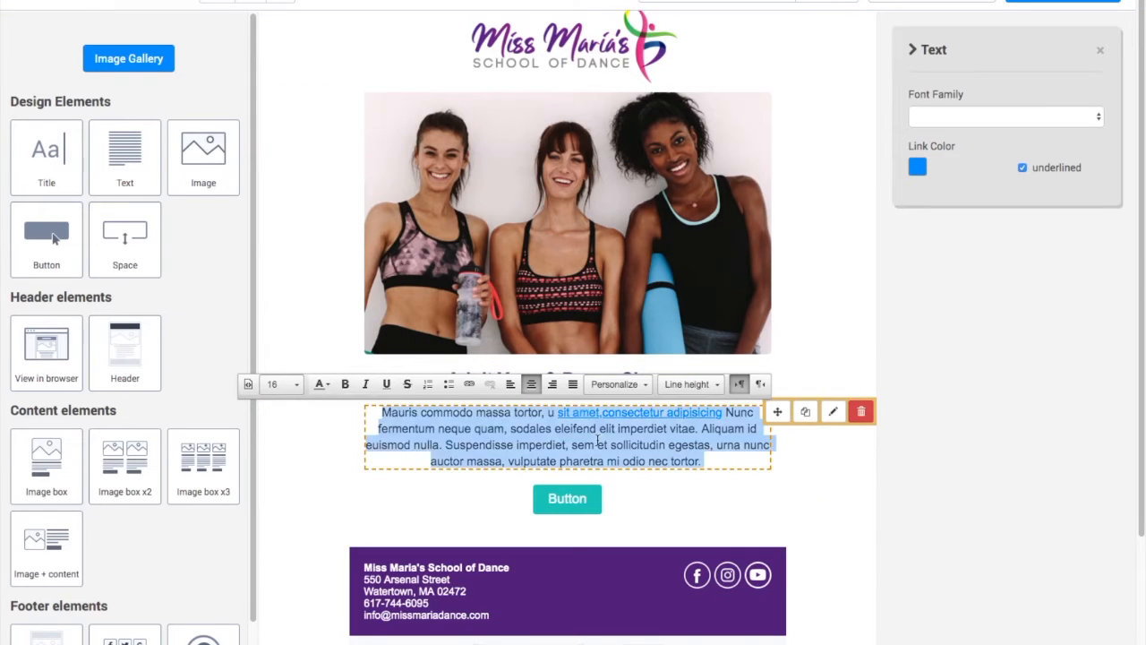
{"action": "key", "text": "ctrl+v"}
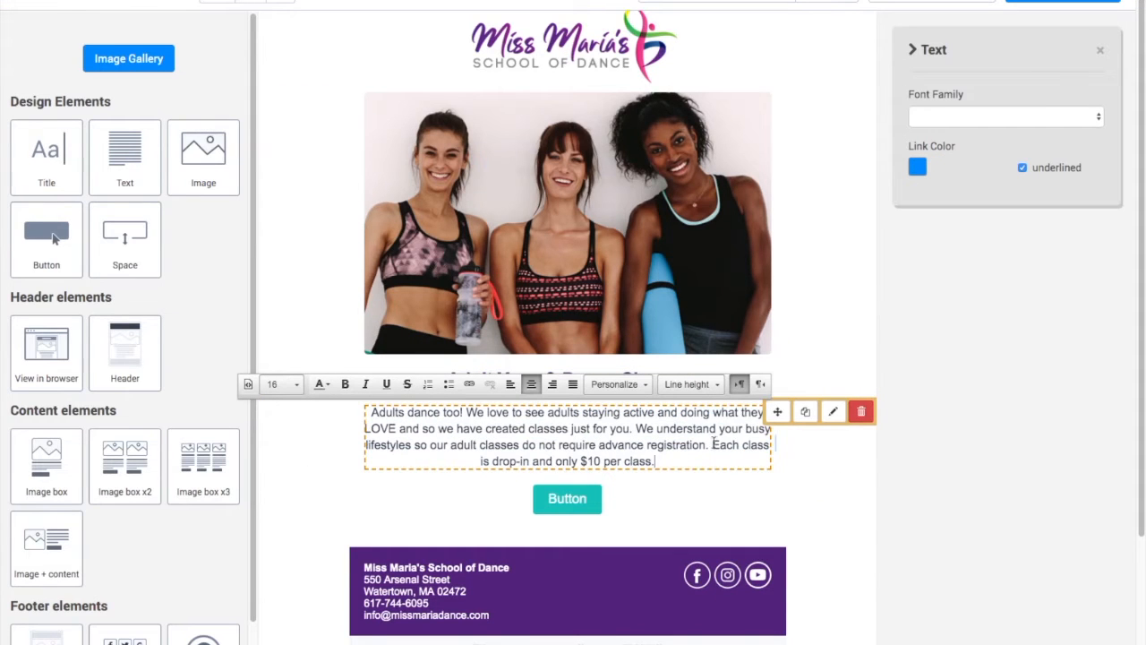
Move the sentence "Each class is drop-in and only $10 per class." onto its own line in the paragraph.
{"action": "left_click", "coordinate": [713, 442]}
{"action": "key", "text": "BackSpace"}
{"action": "key", "text": "Return"}
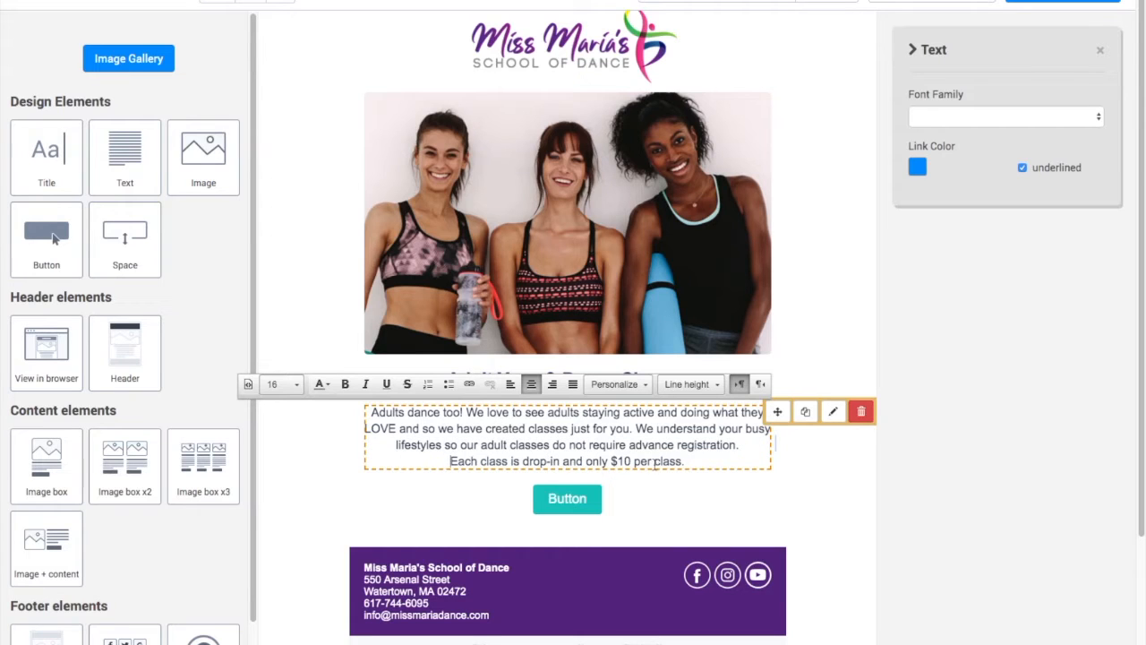
Insert an Image box x2 element between the introduction paragraph and the teal button.
{"action": "scroll", "coordinate": [934, 520], "scroll_direction": "down", "scroll_amount": 1}
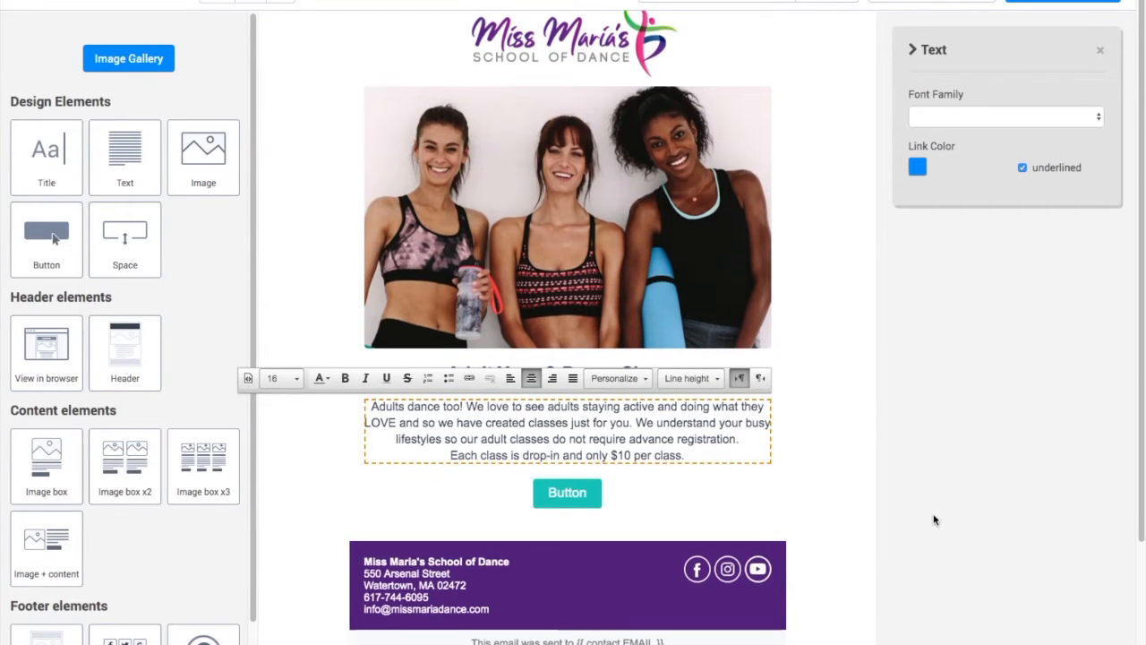
{"action": "scroll", "coordinate": [934, 519], "scroll_direction": "down", "scroll_amount": 3}
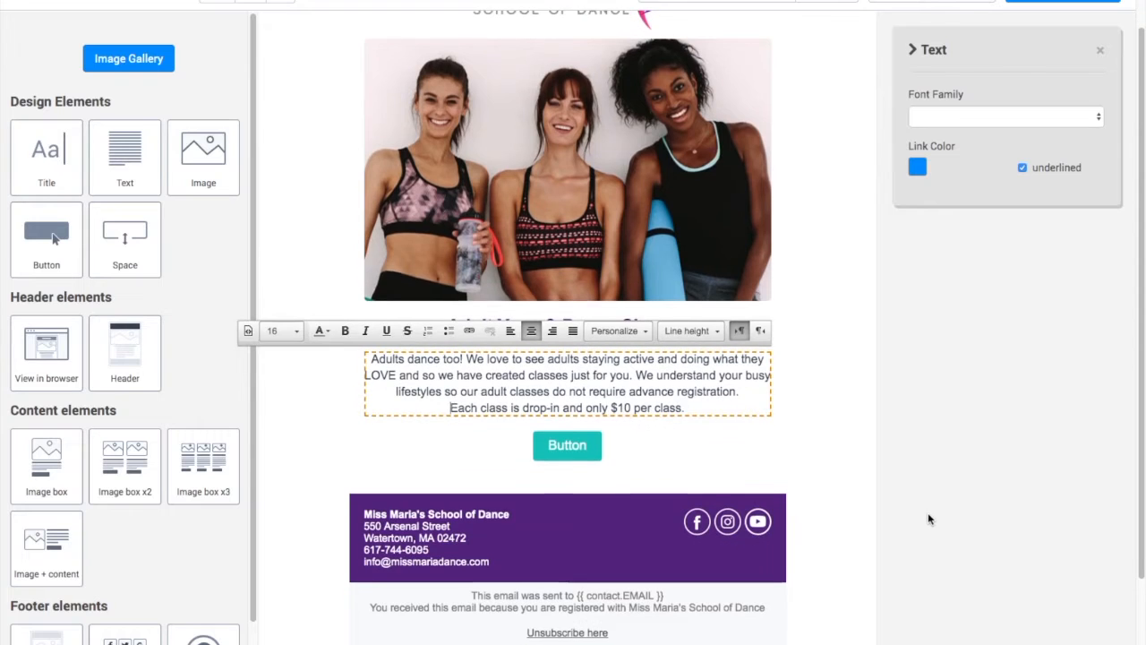
{"action": "scroll", "coordinate": [927, 520], "scroll_direction": "down", "scroll_amount": 5}
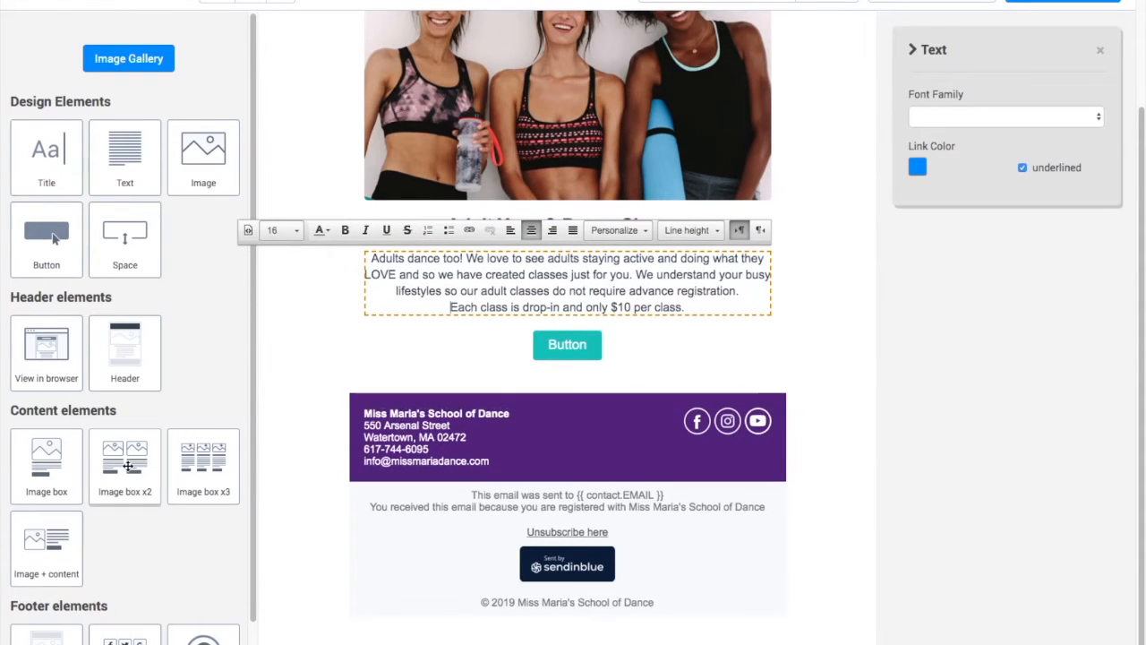
{"action": "left_click_drag", "start_coordinate": [119, 473], "coordinate": [290, 361]}
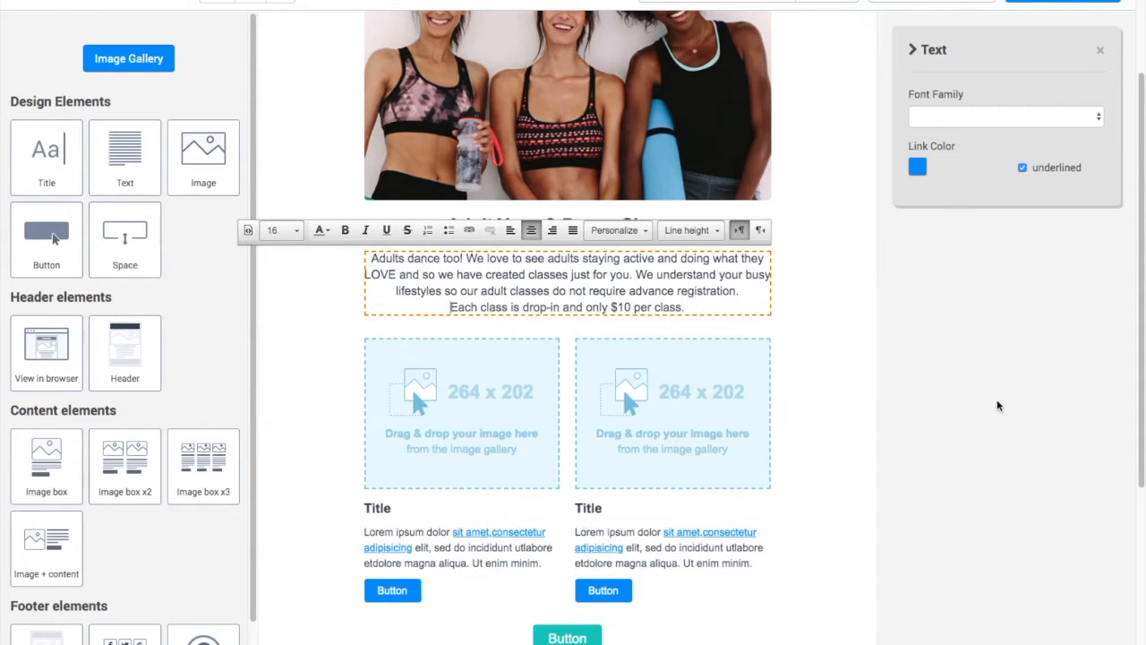
Remove the buttons from both columns of the new two-column image block.
{"action": "scroll", "coordinate": [997, 408], "scroll_direction": "down", "scroll_amount": 1}
{"action": "scroll", "coordinate": [994, 409], "scroll_direction": "down", "scroll_amount": 1}
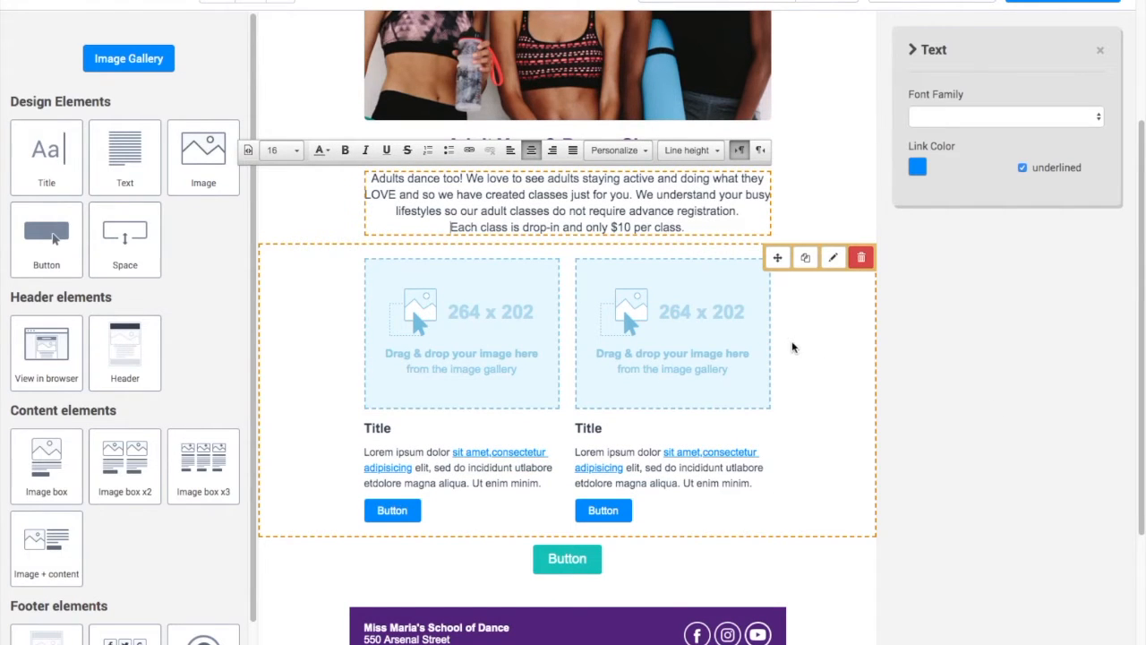
{"action": "left_click", "coordinate": [333, 360]}
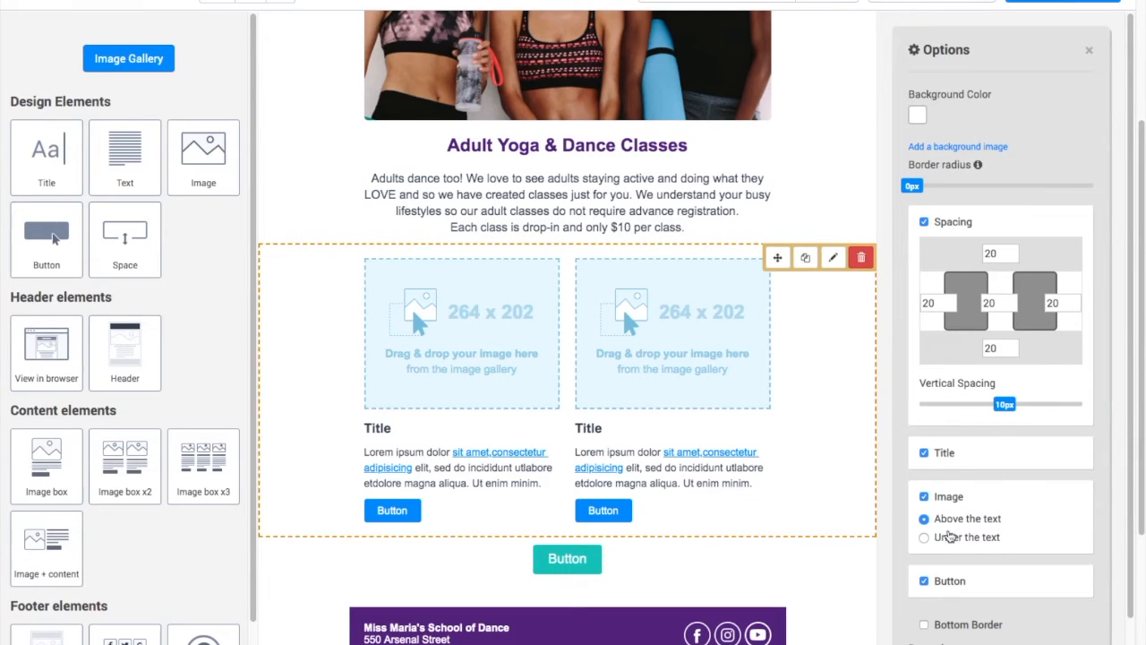
{"action": "left_click", "coordinate": [925, 583]}
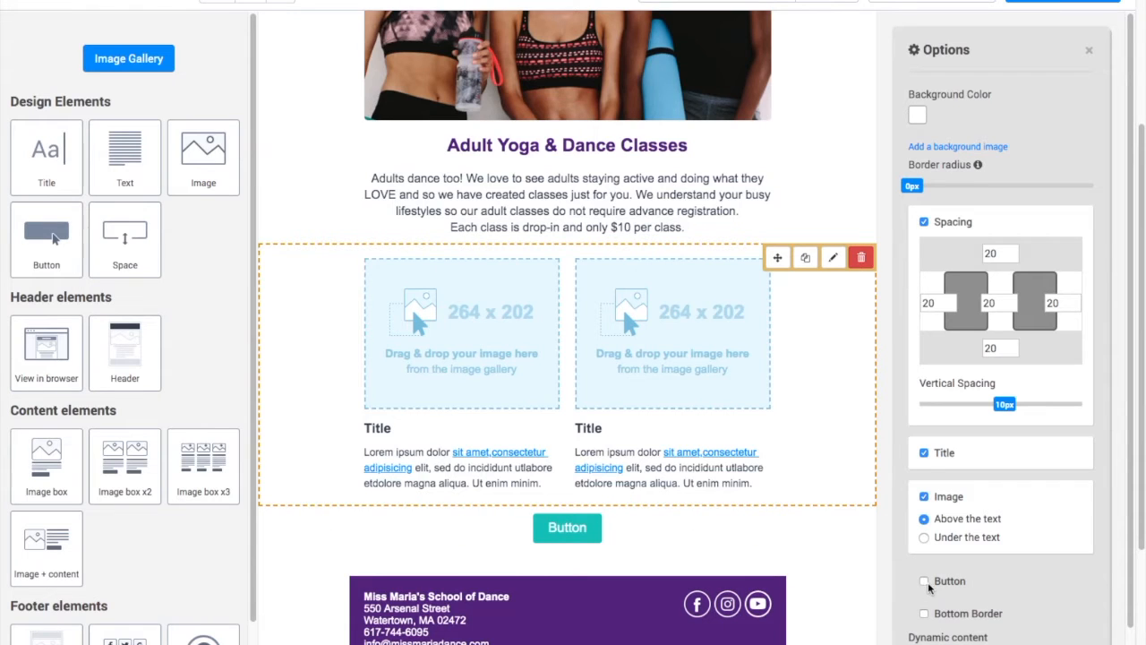
{"action": "left_click", "coordinate": [925, 455]}
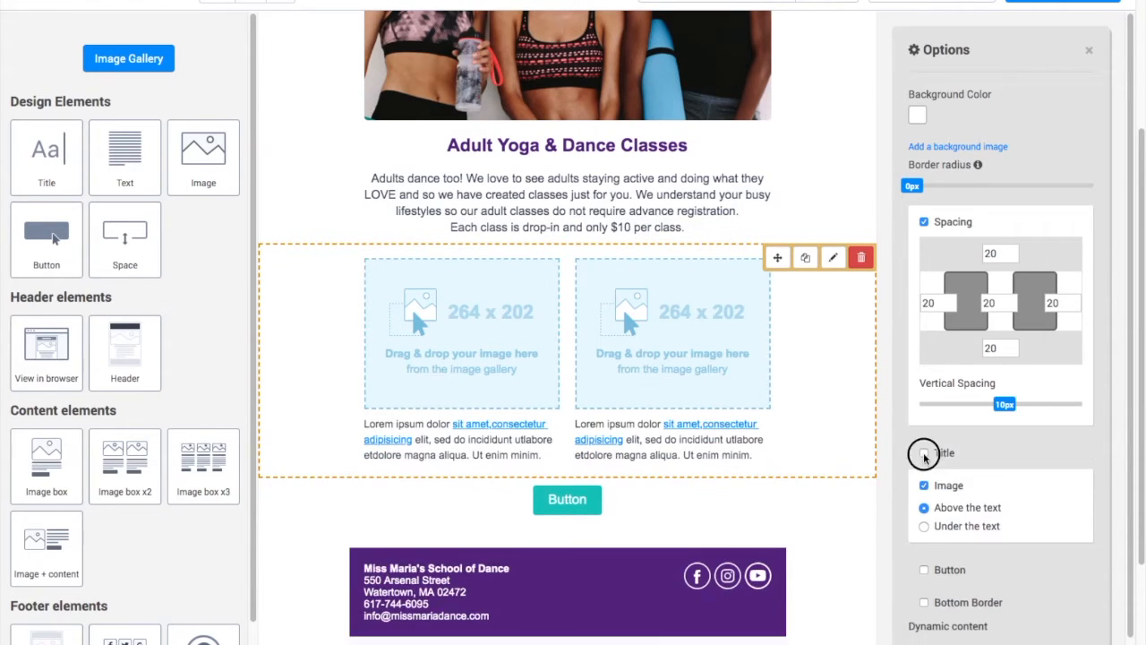
{"action": "left_click", "coordinate": [925, 454]}
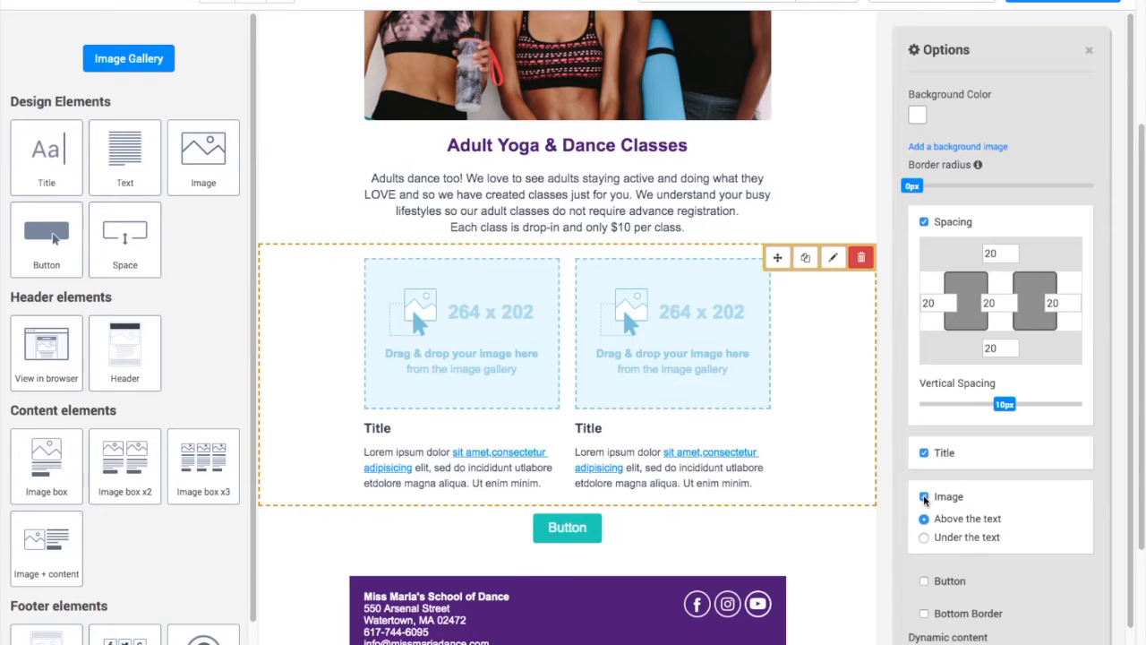
{"action": "left_click", "coordinate": [925, 498]}
{"action": "left_click", "coordinate": [925, 498]}
Replace the two placeholder titles in the two-column image block with "Adult Yoga" and "Adult Dance".
{"action": "left_click", "coordinate": [377, 428]}
{"action": "double_click", "coordinate": [369, 428]}
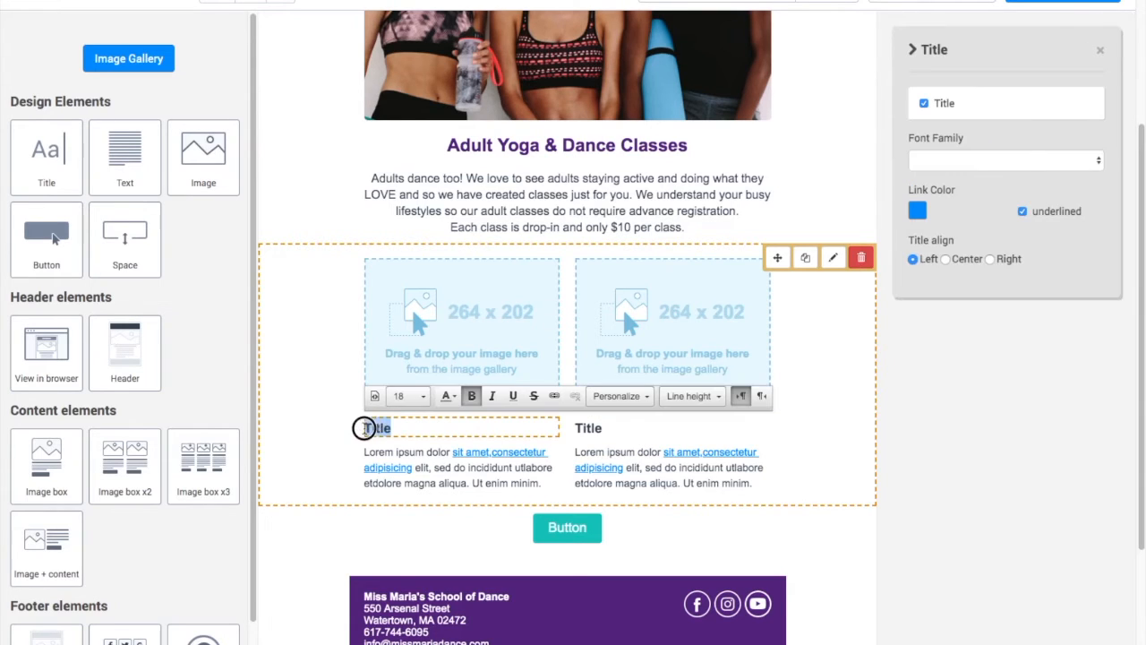
{"action": "type", "text": "Adult Yoga"}
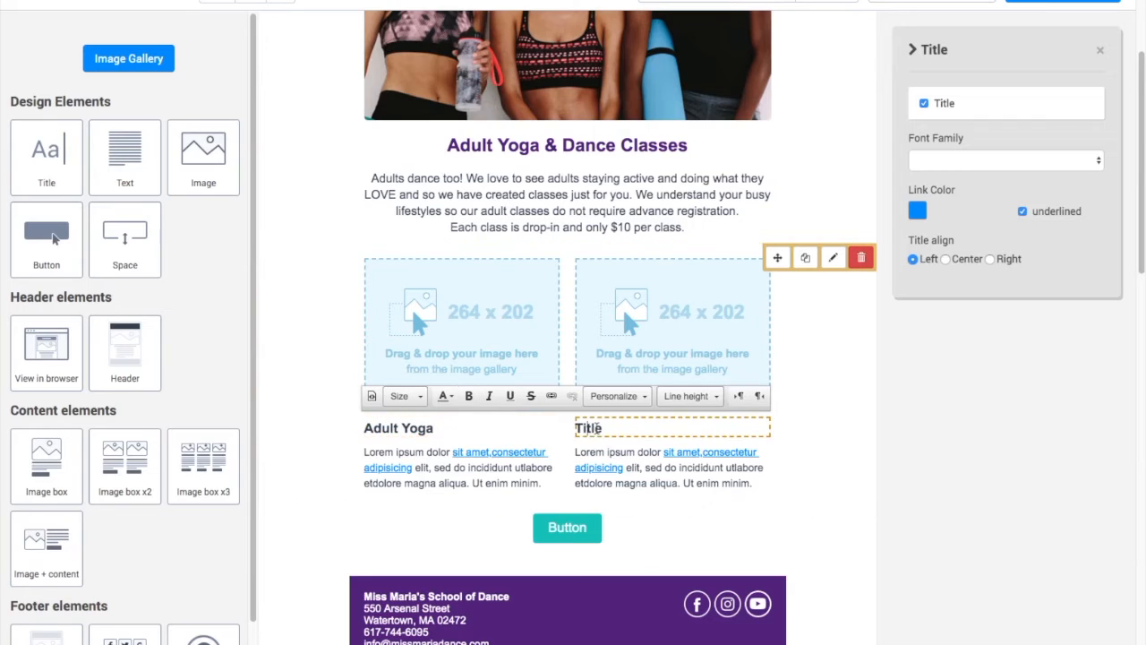
{"action": "left_click", "coordinate": [599, 428]}
{"action": "double_click", "coordinate": [589, 428]}
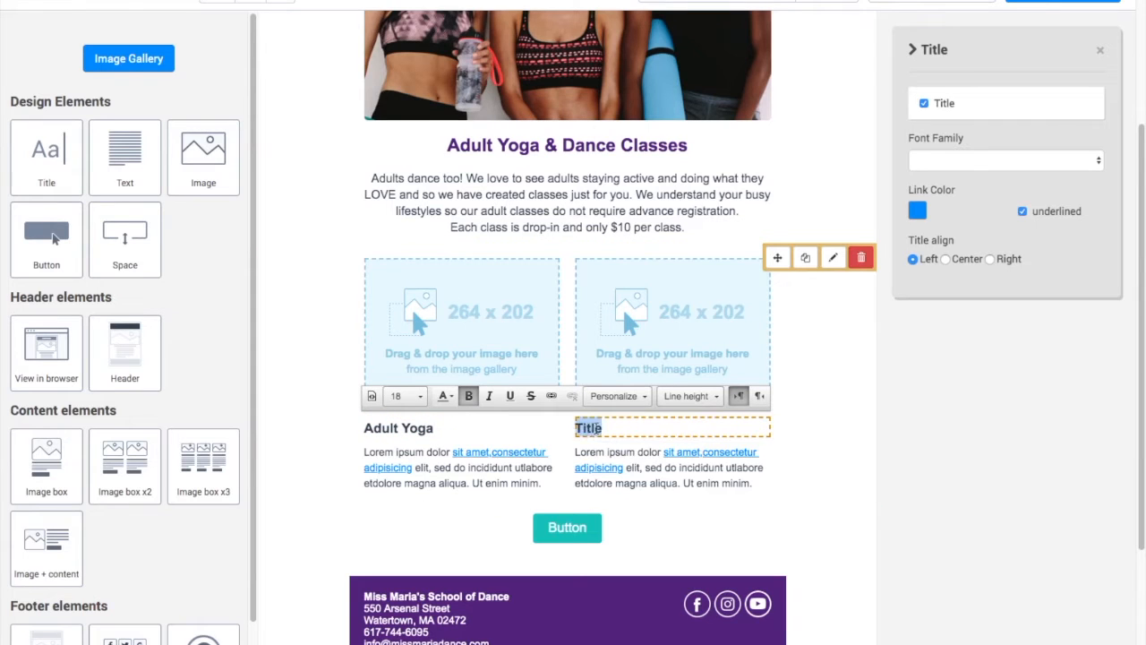
{"action": "type", "text": "Adult Dance"}
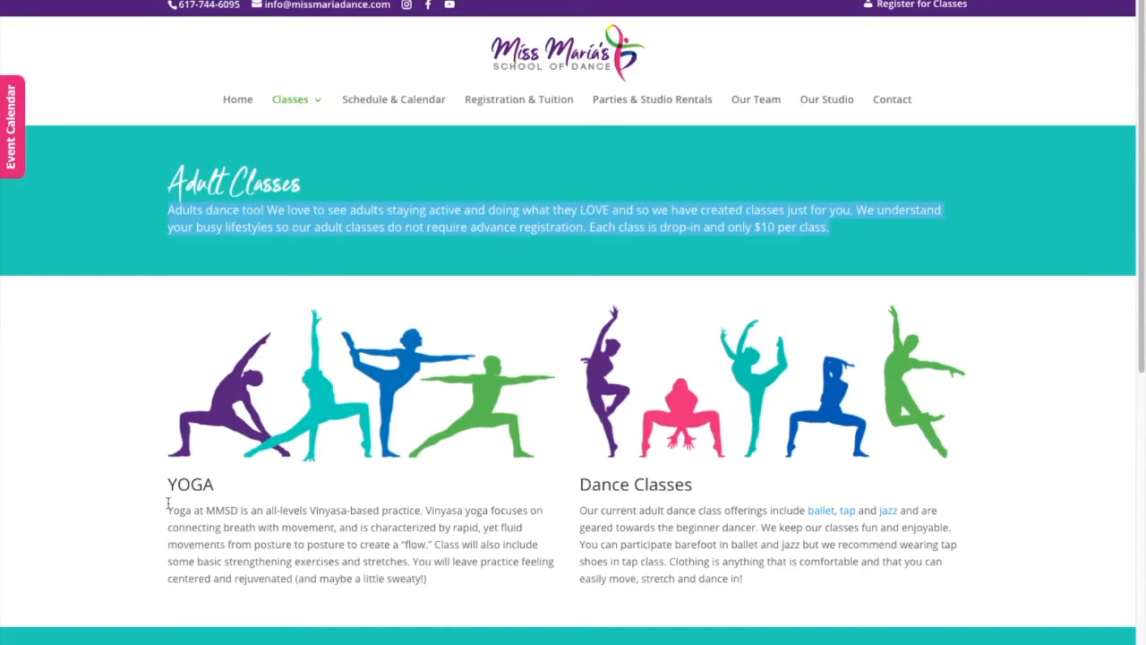
Copy the Yoga description from the dance school's website and replace the placeholder text under "Adult Yoga" with it.
{"action": "left_click_drag", "start_coordinate": [169, 510], "coordinate": [440, 573]}
{"action": "key", "text": "ctrl+c"}
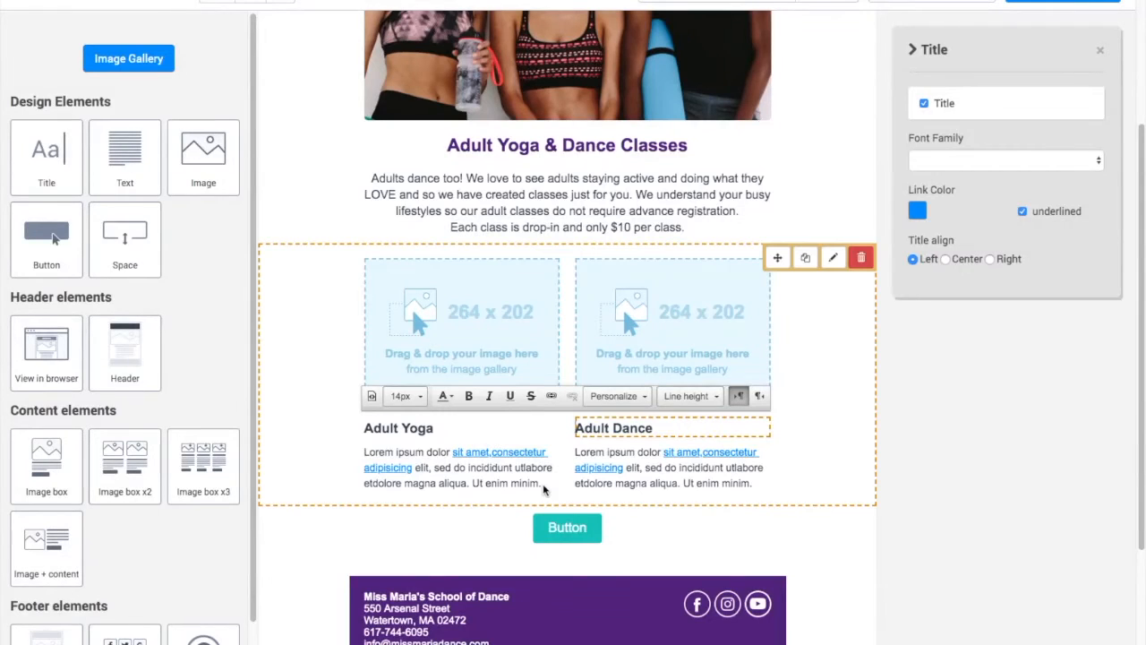
{"action": "left_click", "coordinate": [470, 467]}
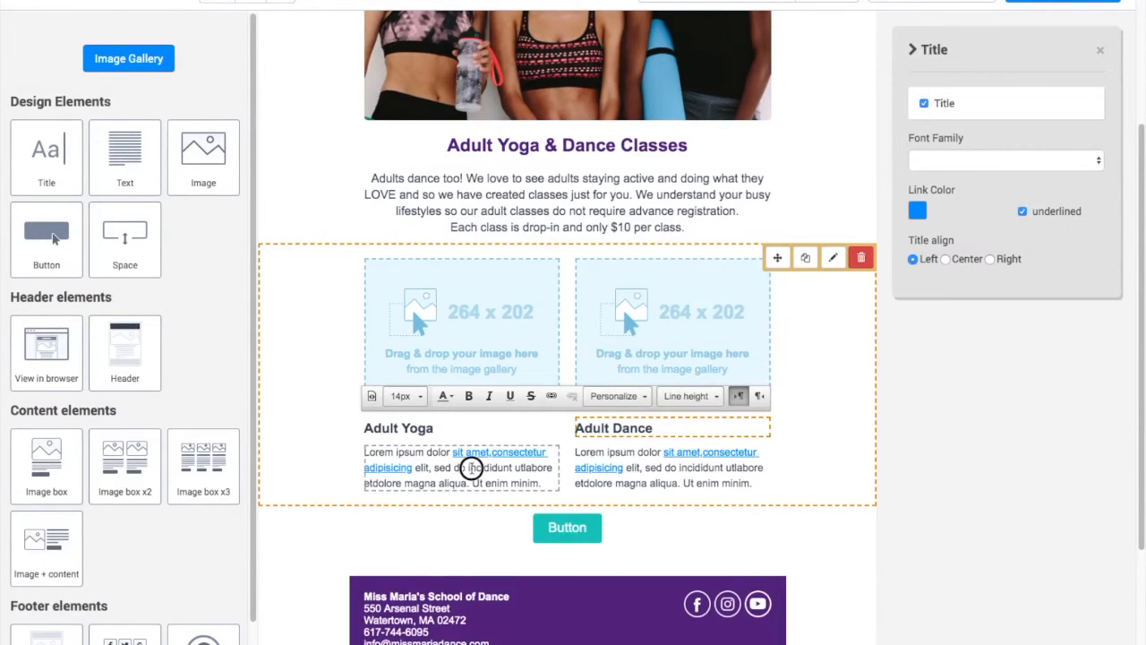
{"action": "key", "text": "ctrl+a"}
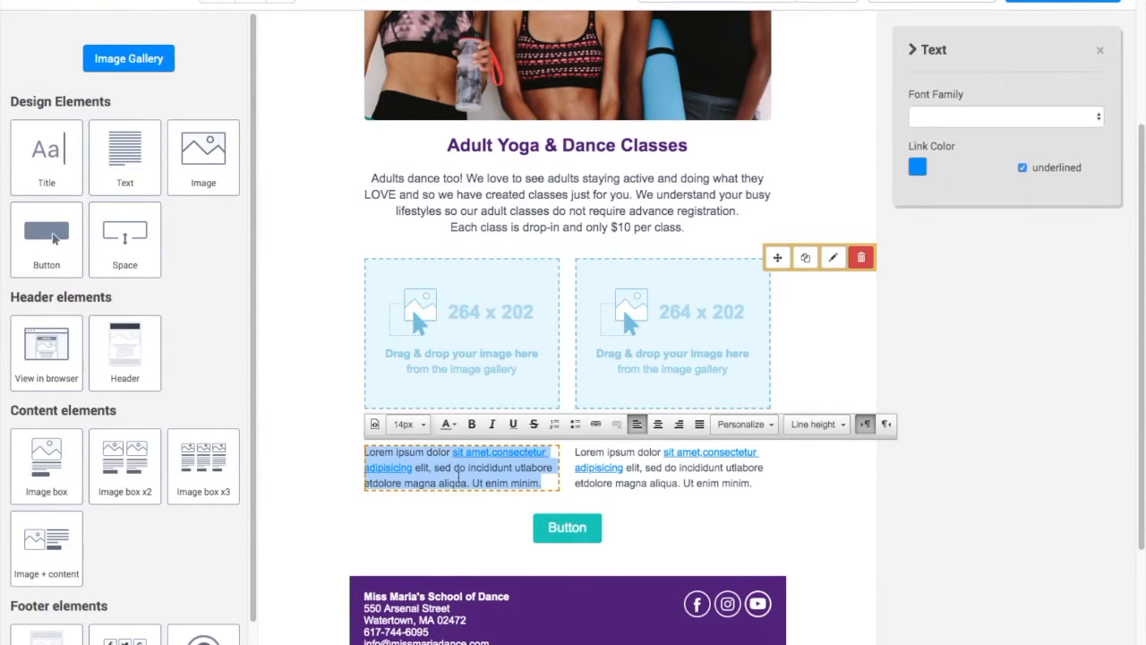
{"action": "key", "text": "ctrl+v"}
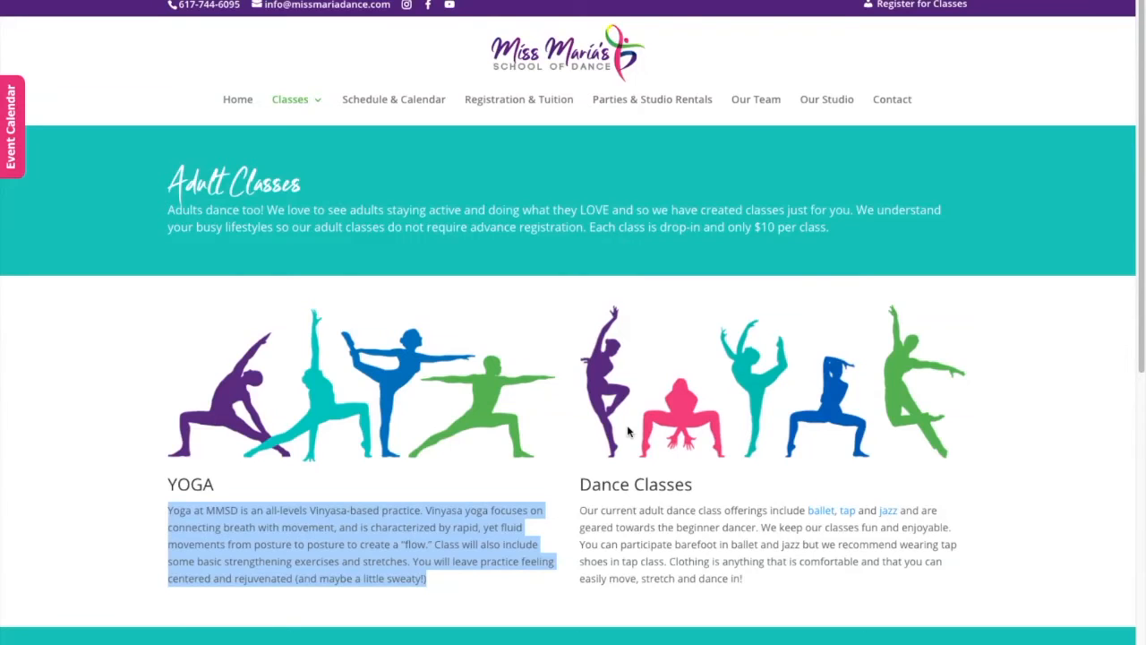
Copy the Dance Classes description from the website and replace the placeholder text under "Adult Dance" with it.
{"action": "left_click_drag", "start_coordinate": [580, 509], "coordinate": [712, 552]}
{"action": "key", "text": "ctrl+c"}
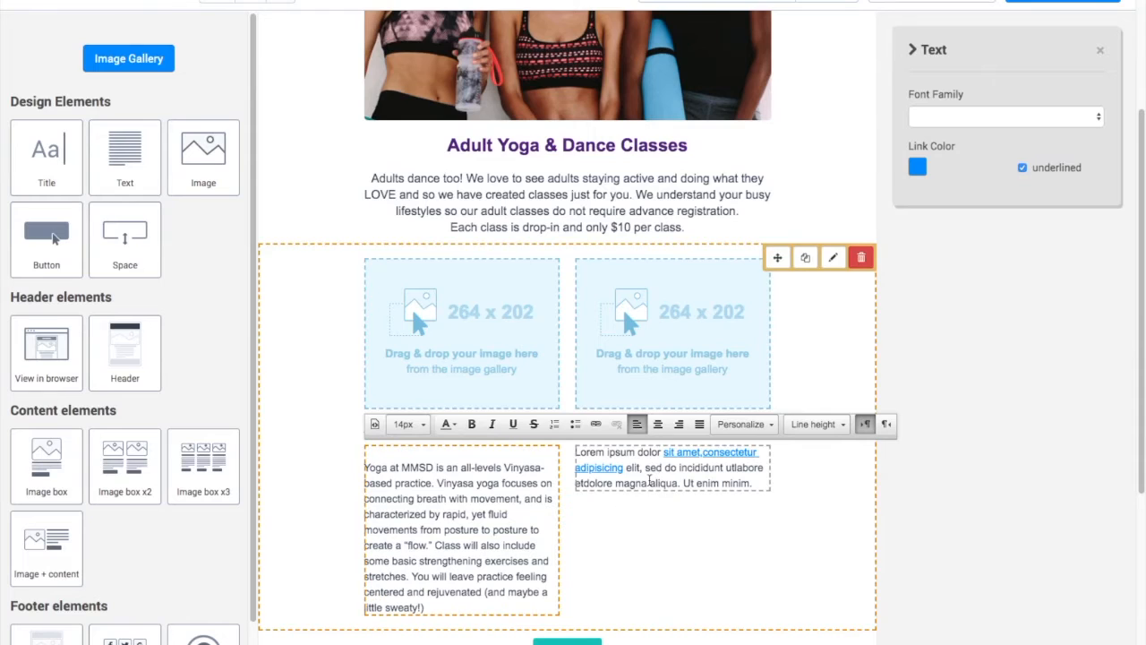
{"action": "triple_click", "coordinate": [650, 483]}
{"action": "key", "text": "ctrl+v"}
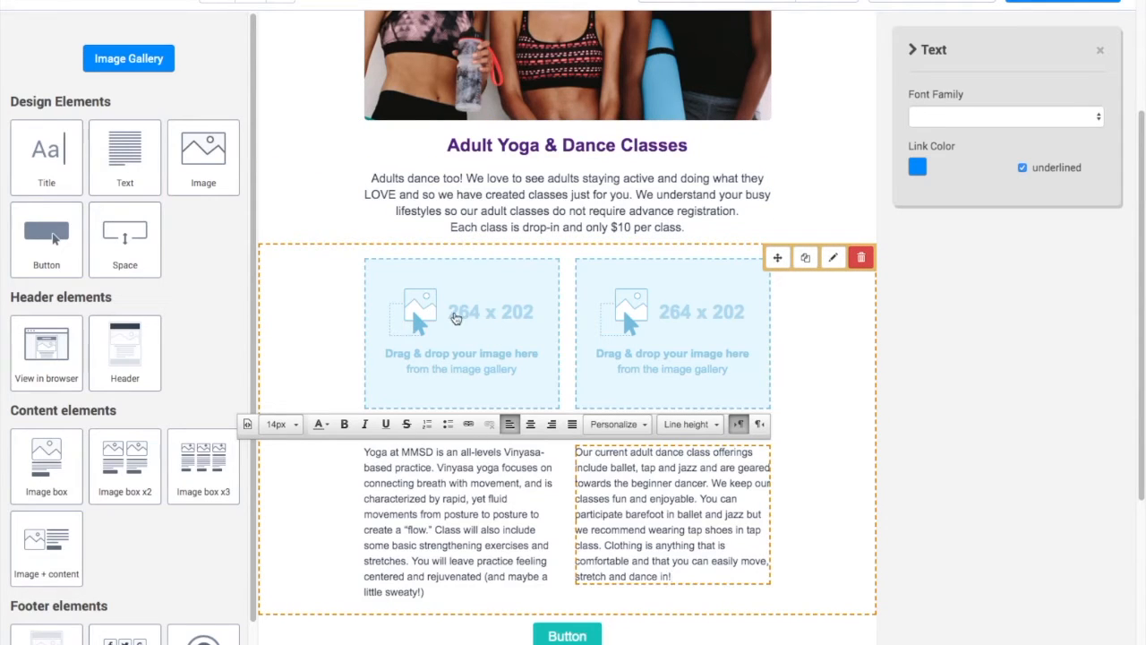
Upload the adult-yoga and adult-dance PNG images from the Desktop to the image gallery and place each above its matching title.
{"action": "left_click", "coordinate": [403, 328]}
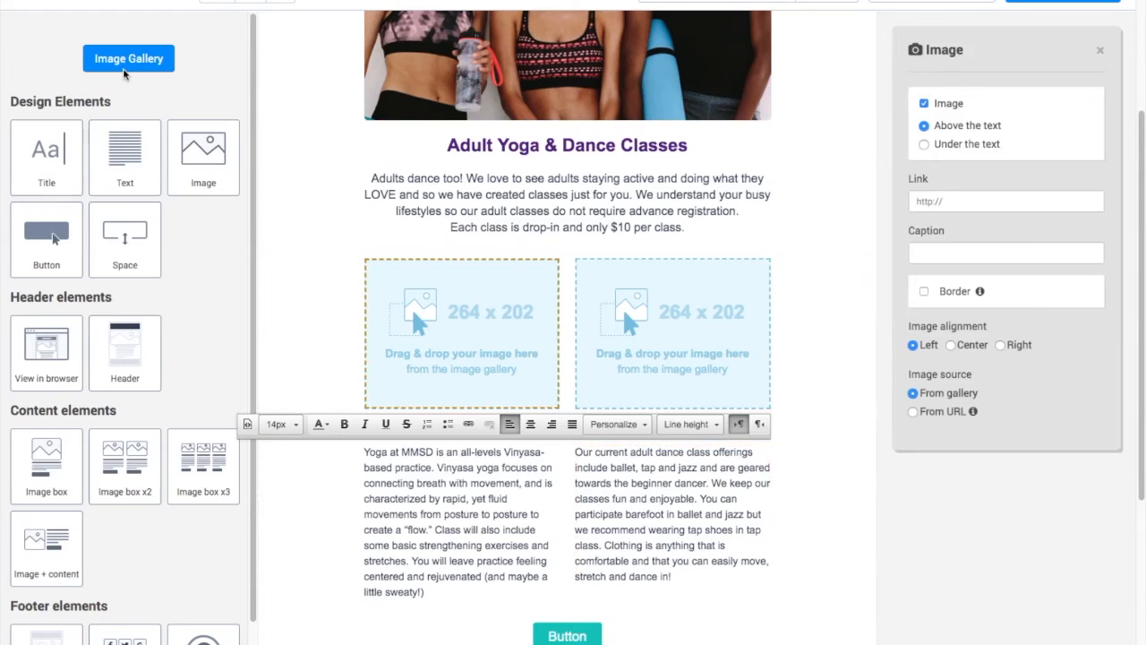
{"action": "left_click", "coordinate": [123, 61]}
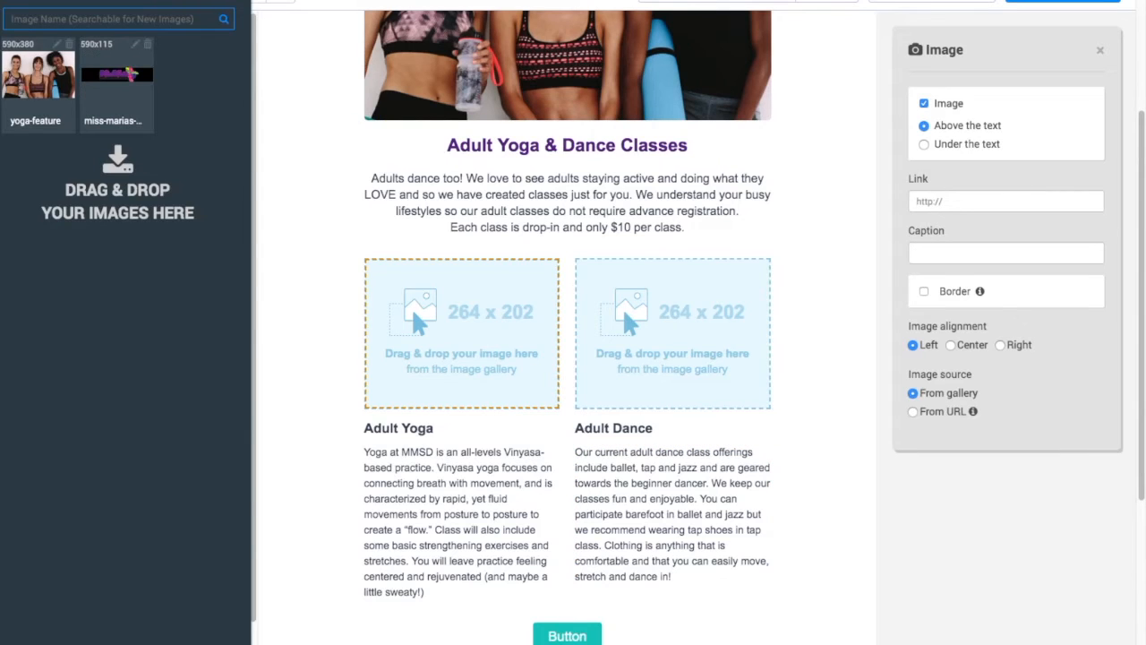
{"action": "left_click", "coordinate": [362, 76]}
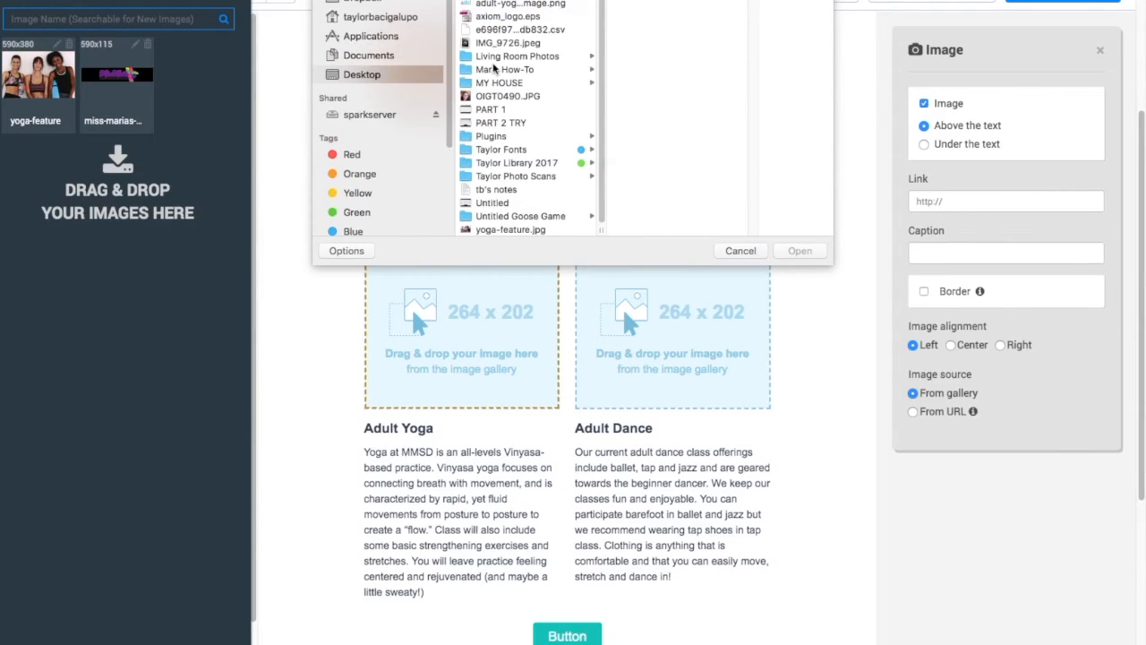
{"action": "left_click", "coordinate": [524, 4]}
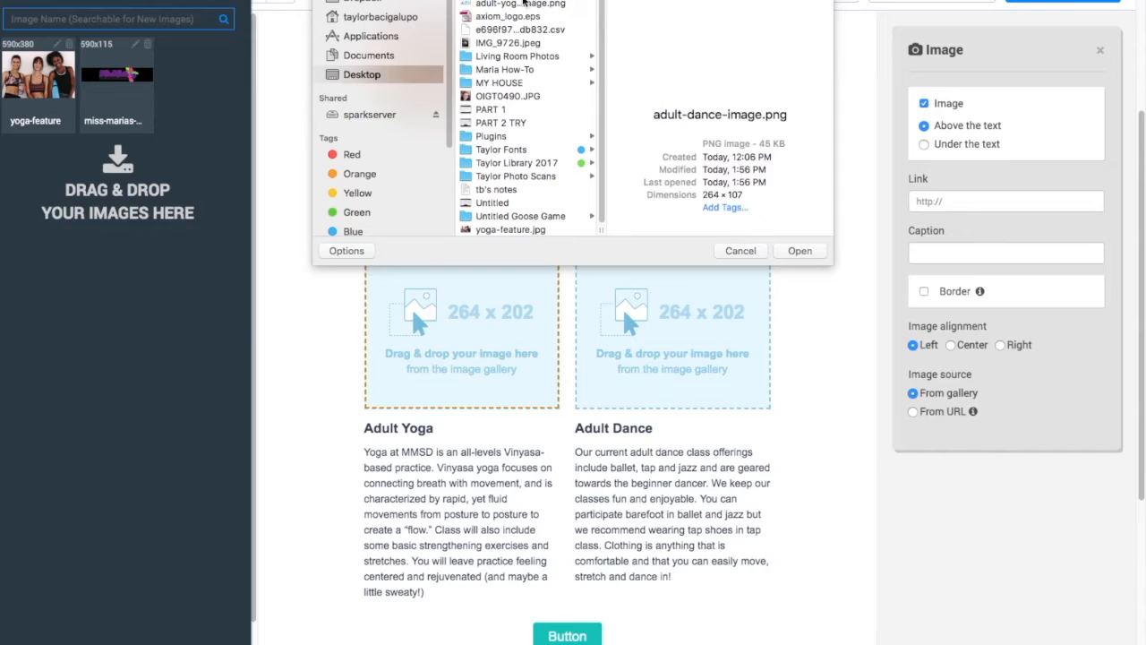
{"action": "left_click", "coordinate": [524, 4]}
{"action": "left_click", "coordinate": [800, 252]}
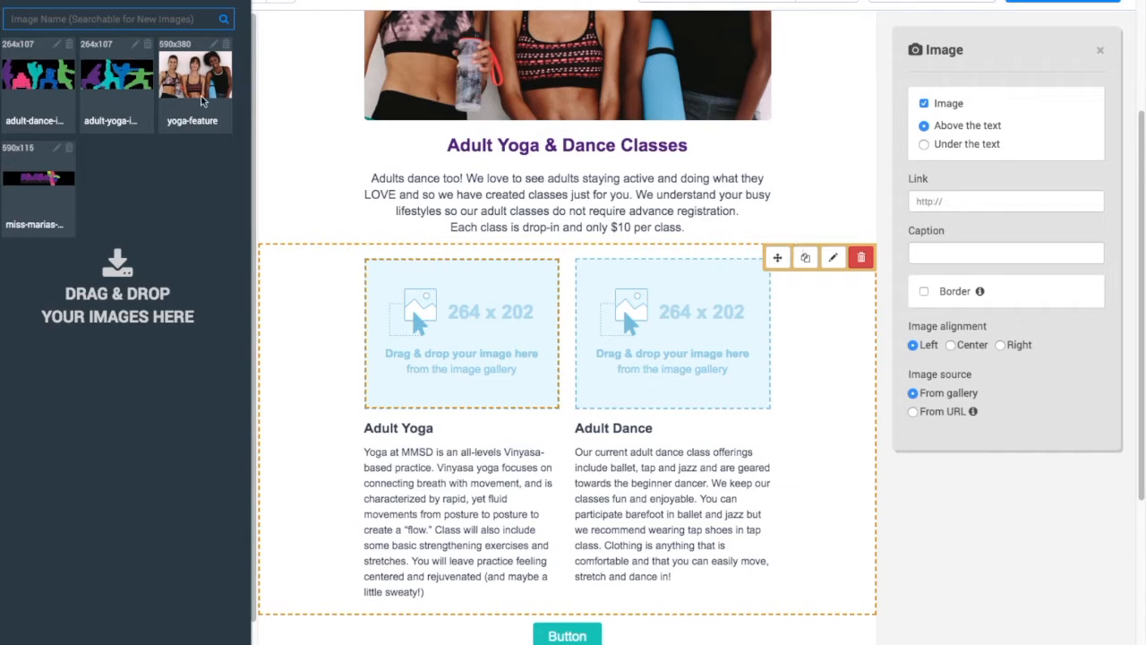
{"action": "left_click_drag", "start_coordinate": [128, 85], "coordinate": [339, 258]}
{"action": "left_click_drag", "start_coordinate": [49, 50], "coordinate": [680, 333]}
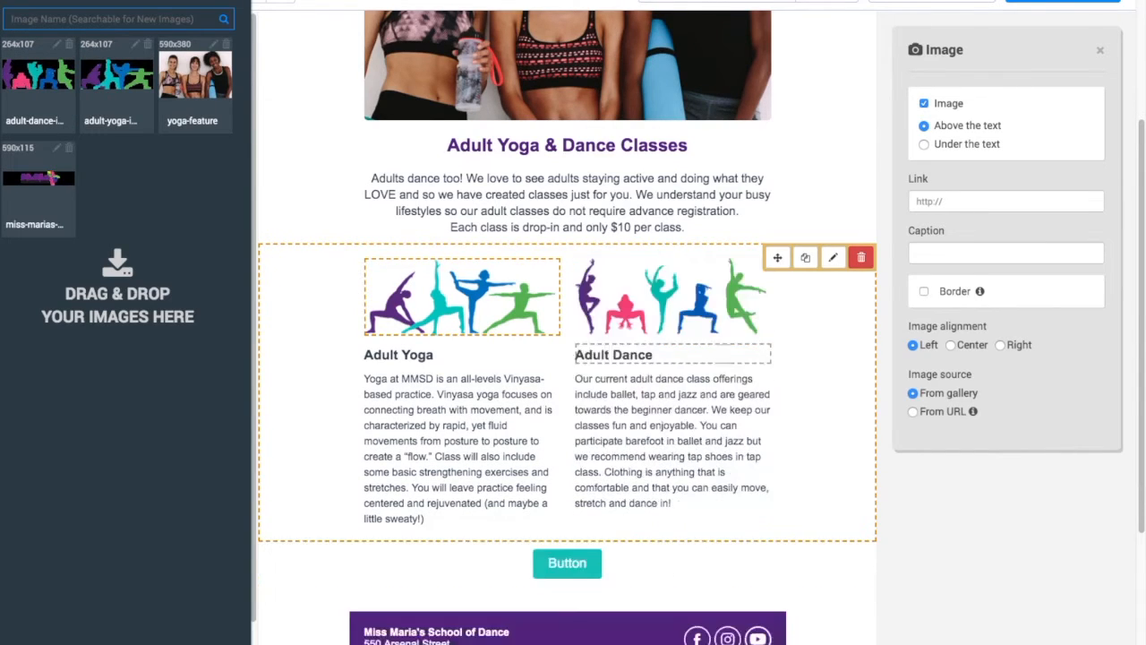
Change the label of the teal button below the two columns to "View Schedule".
{"action": "scroll", "coordinate": [938, 625], "scroll_direction": "down", "scroll_amount": 1}
{"action": "scroll", "coordinate": [939, 624], "scroll_direction": "down", "scroll_amount": 1}
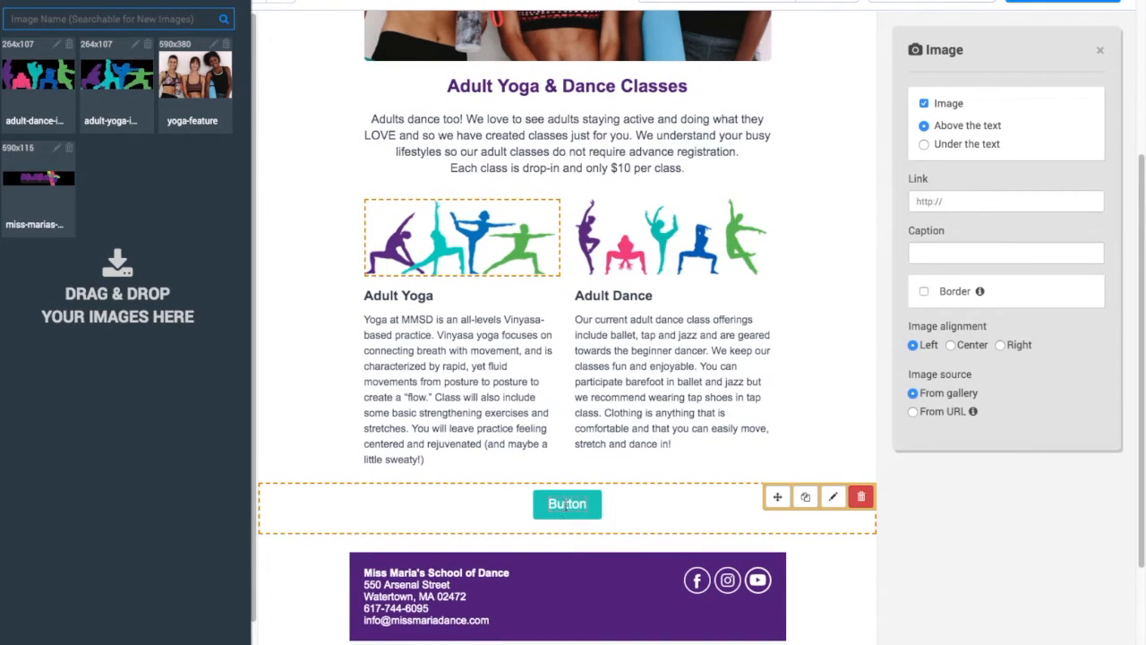
{"action": "left_click", "coordinate": [567, 503]}
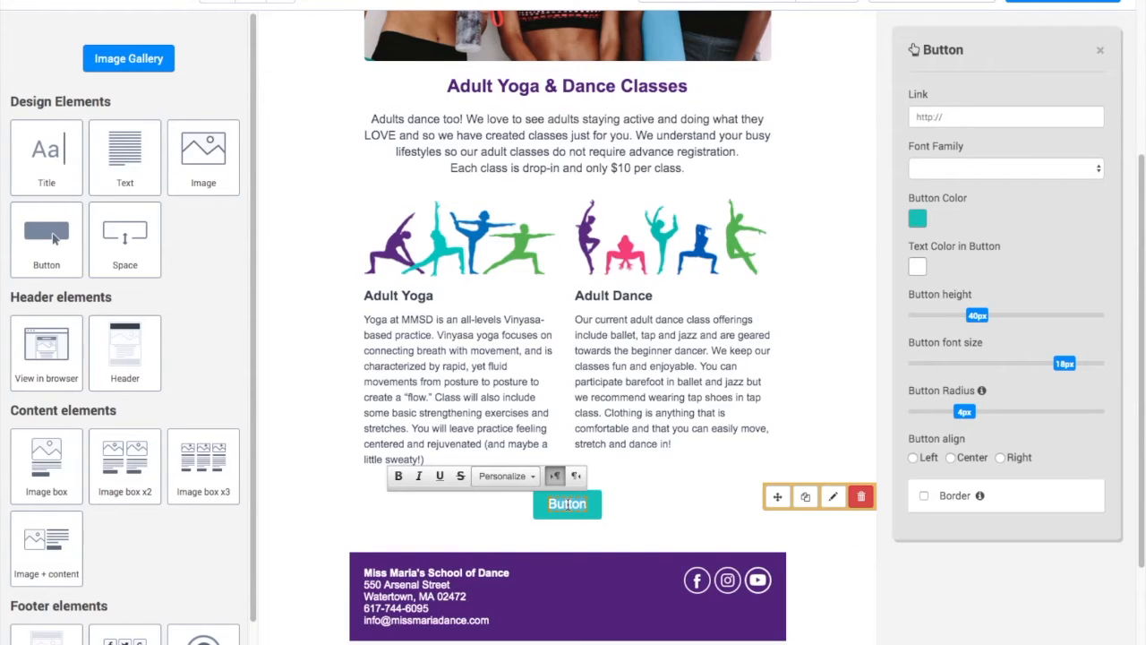
{"action": "type", "text": "View S"}
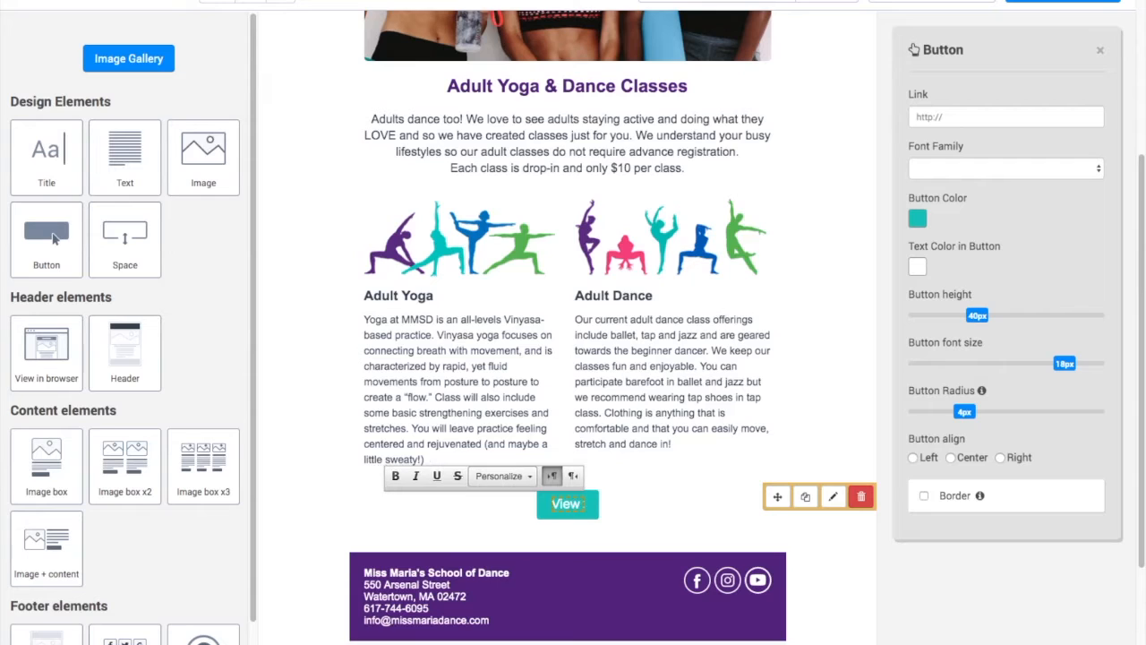
{"action": "type", "text": "chedule"}
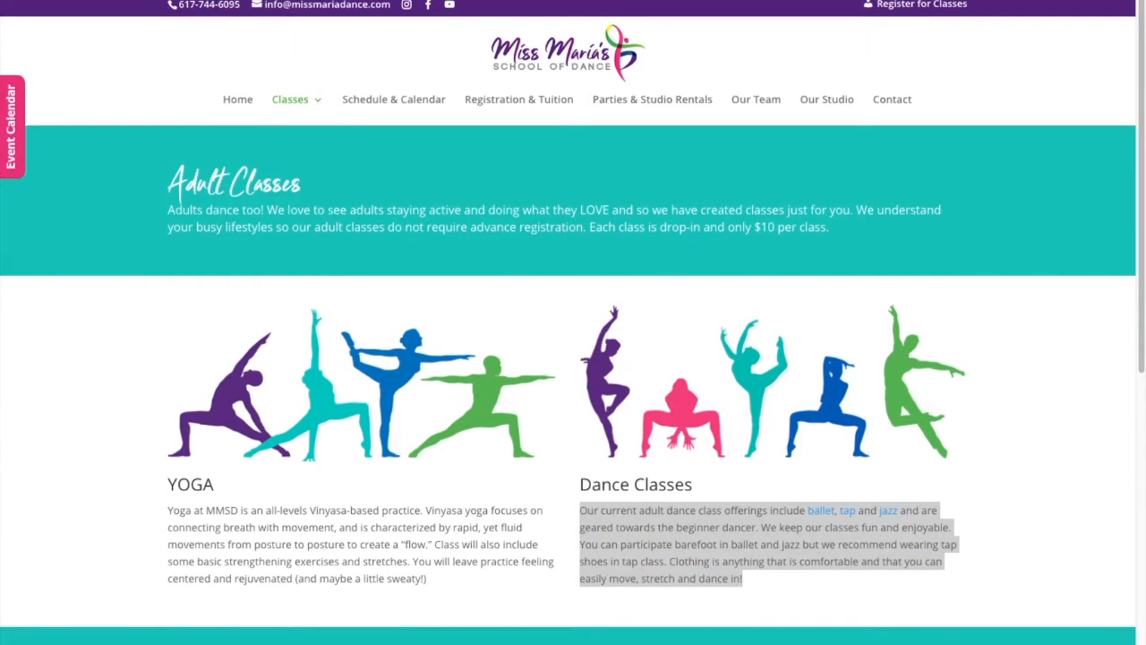
{"action": "scroll", "coordinate": [547, 142], "scroll_direction": "down", "scroll_amount": 4}
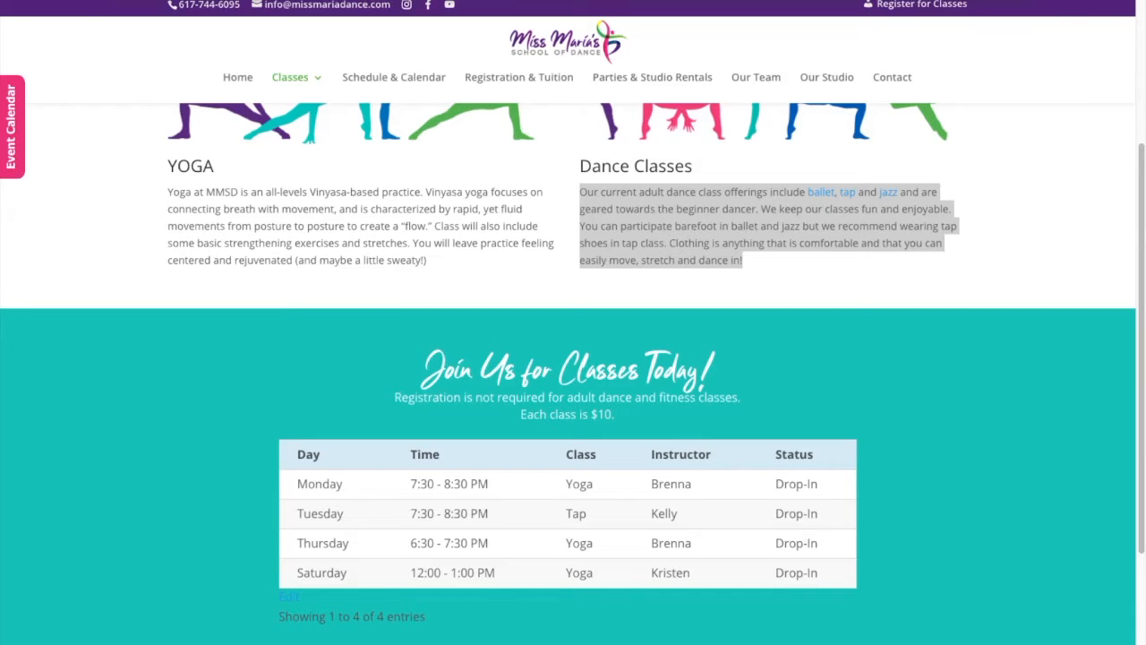
{"action": "type", "text": "#adult-schedule"}
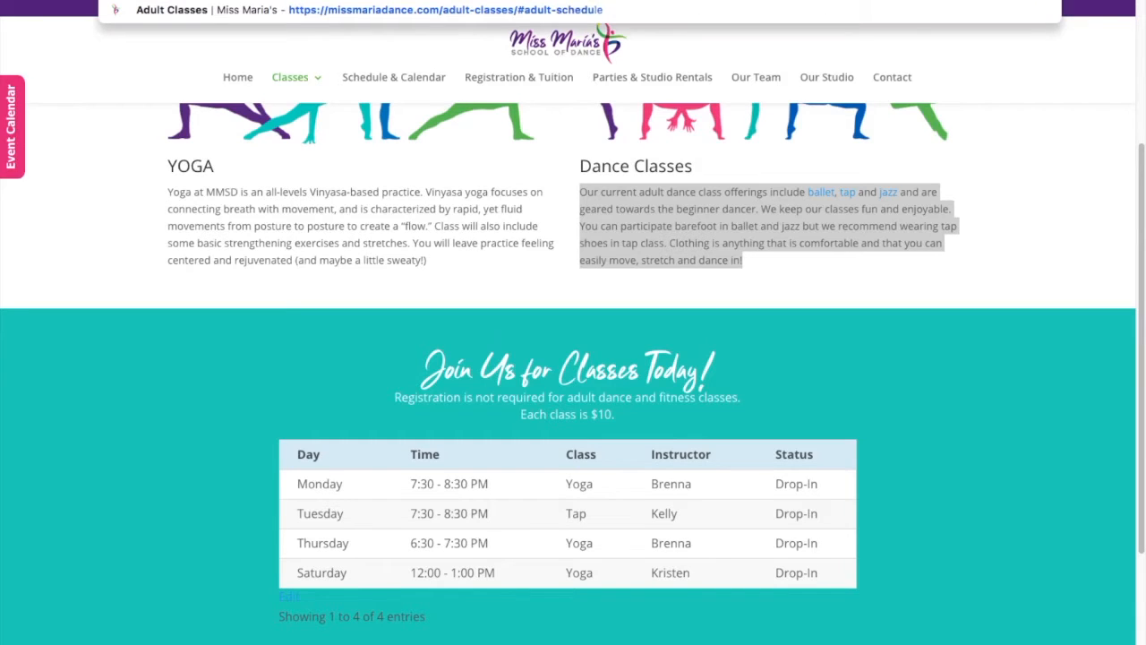
{"action": "key", "text": "Return"}
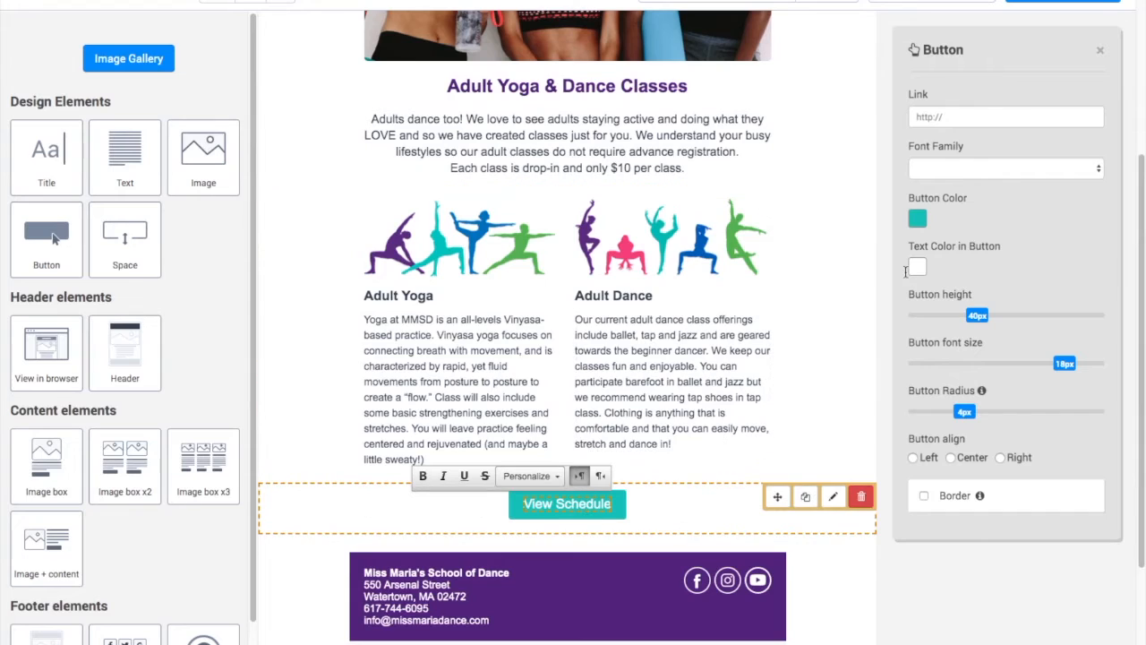
{"action": "left_click", "coordinate": [932, 116]}
{"action": "key", "text": "ctrl+v"}
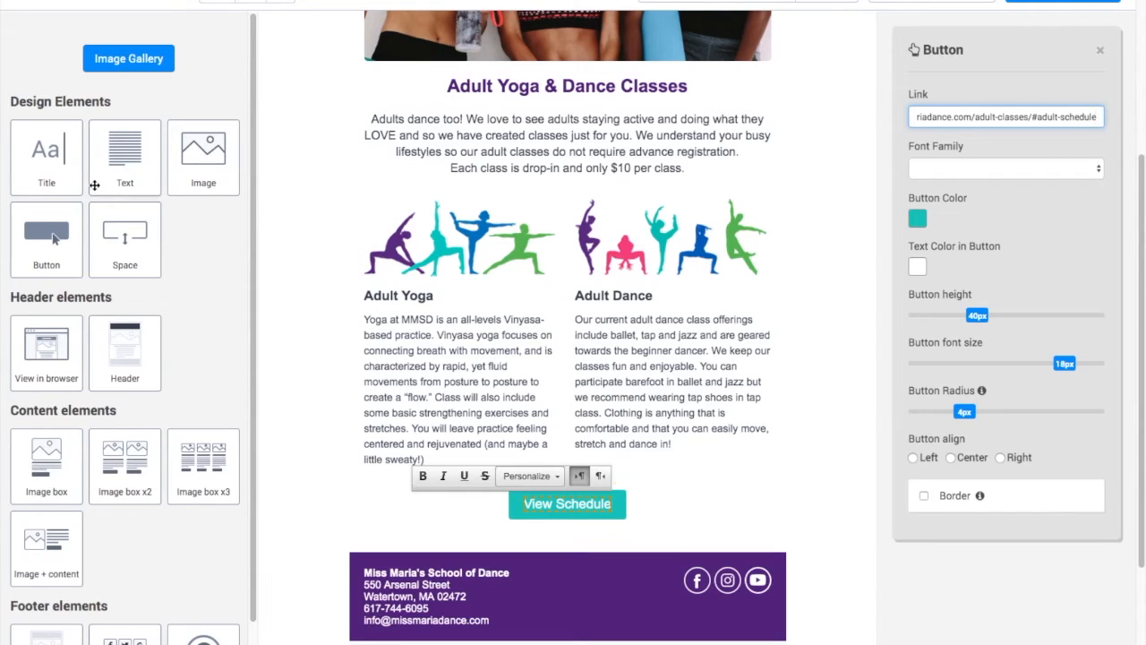
Insert a Title element above the View Schedule button and copy the heading "Join Us for Classes Today!" from the website.
{"action": "left_click_drag", "start_coordinate": [63, 231], "coordinate": [302, 521]}
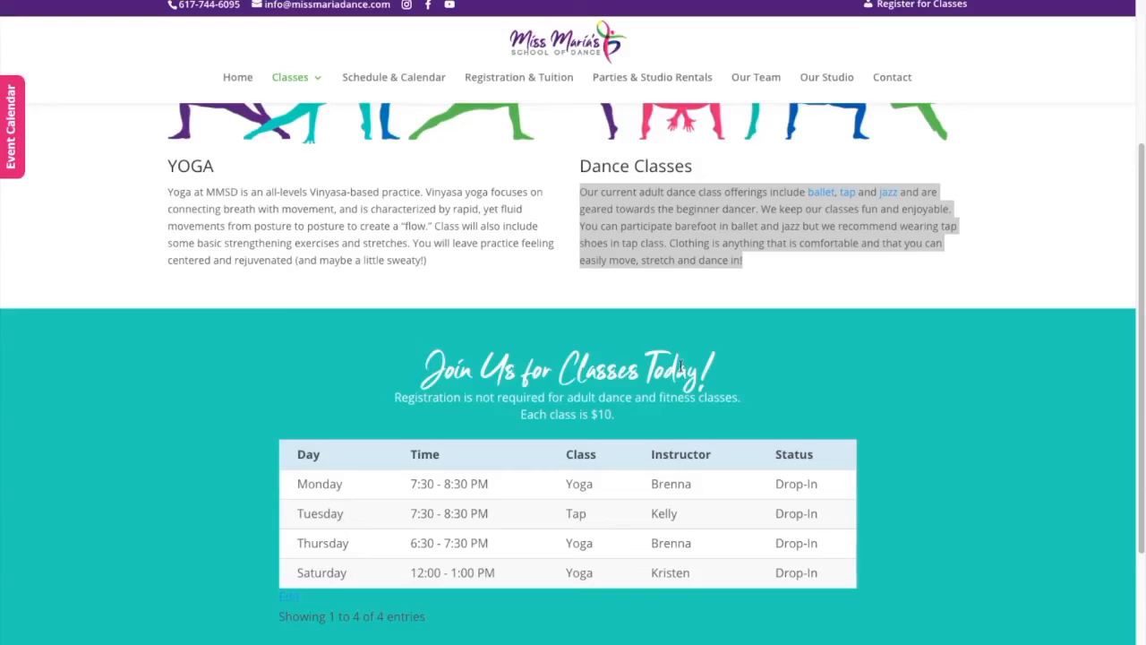
{"action": "left_click_drag", "start_coordinate": [419, 363], "coordinate": [722, 380]}
{"action": "key", "text": "ctrl+c"}
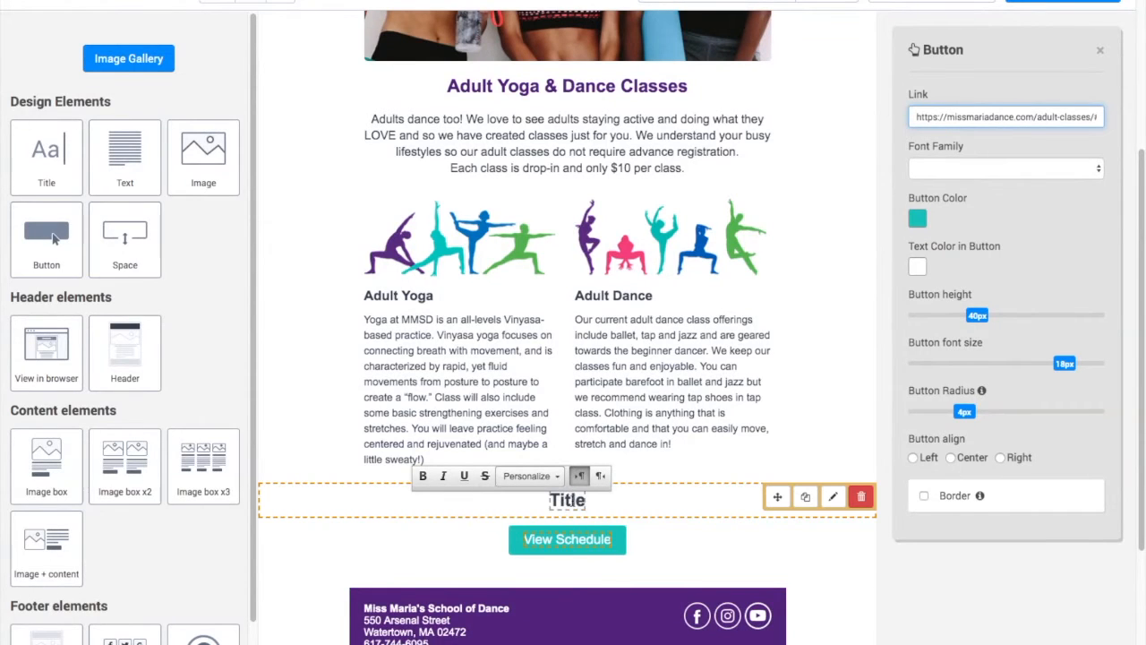
{"action": "left_click", "coordinate": [568, 500]}
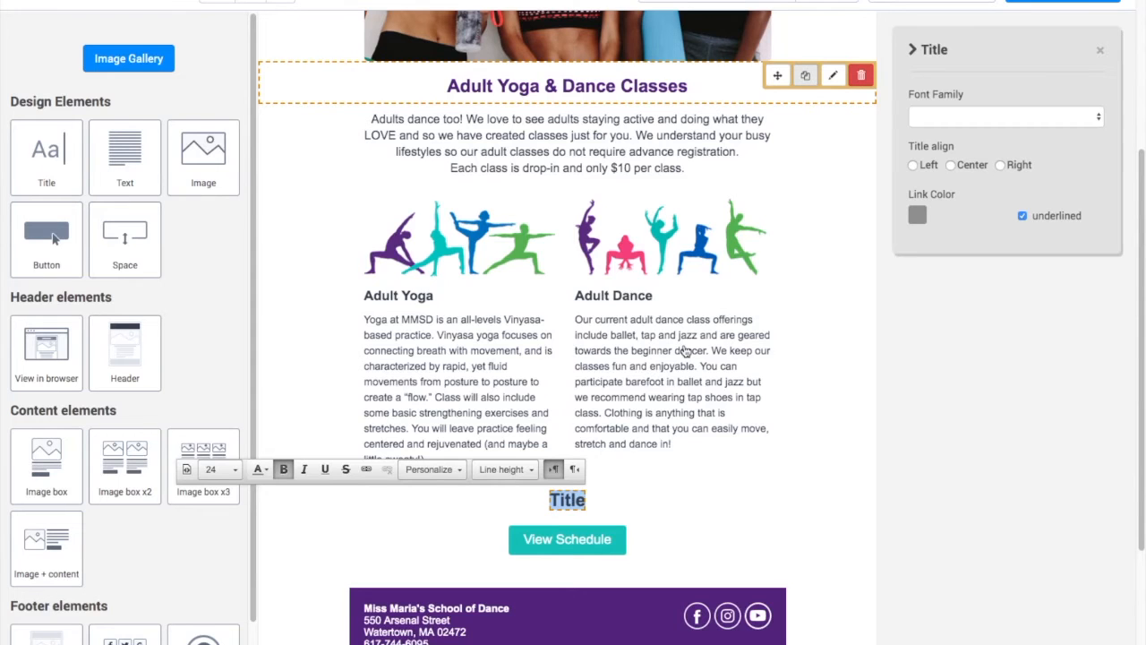
Place a duplicate of the purple "Adult Yoga & Dance Classes" title above the View Schedule button and delete the placeholder Title element.
{"action": "left_click_drag", "start_coordinate": [779, 123], "coordinate": [785, 476]}
{"action": "left_click_drag", "start_coordinate": [813, 556], "coordinate": [811, 546]}
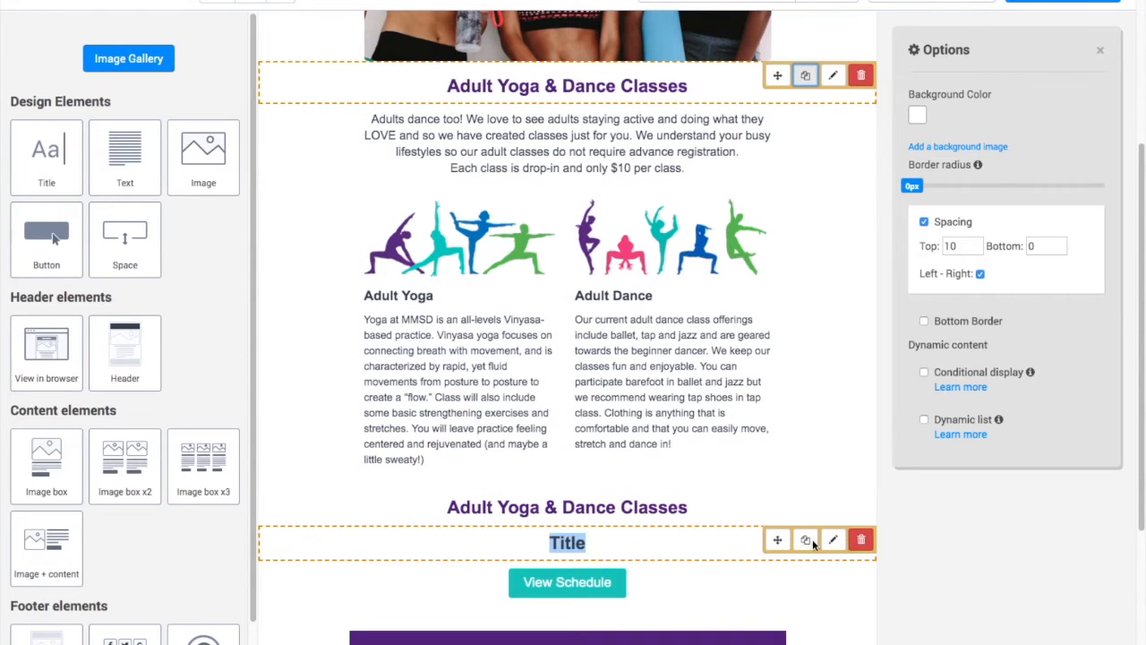
{"action": "left_click", "coordinate": [861, 539]}
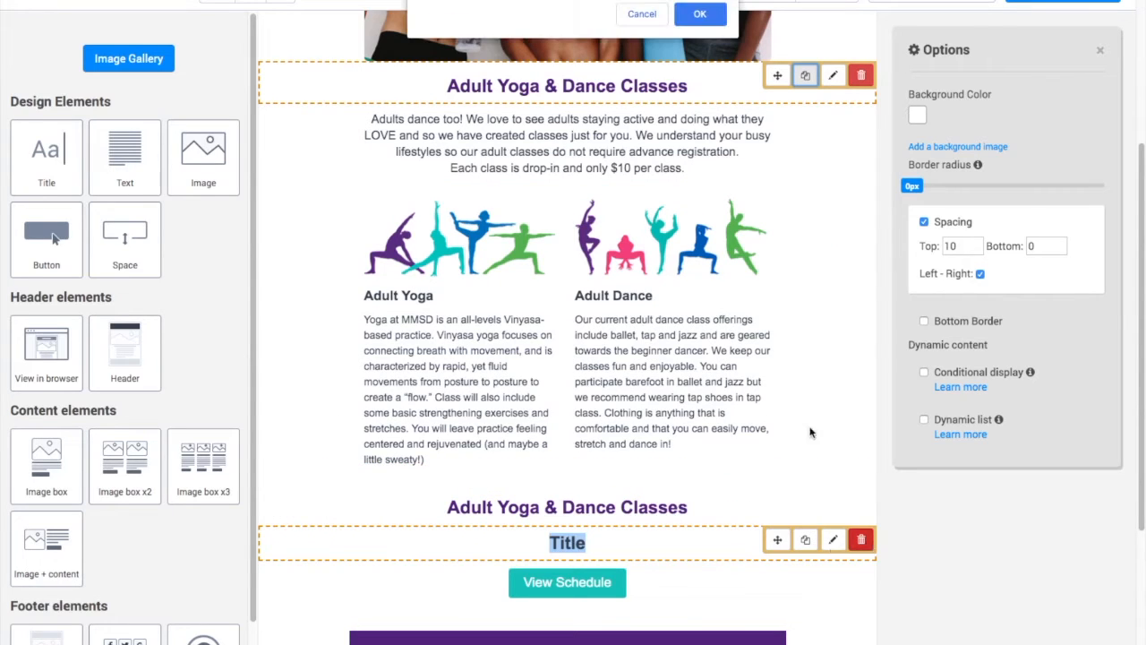
{"action": "left_click", "coordinate": [718, 22]}
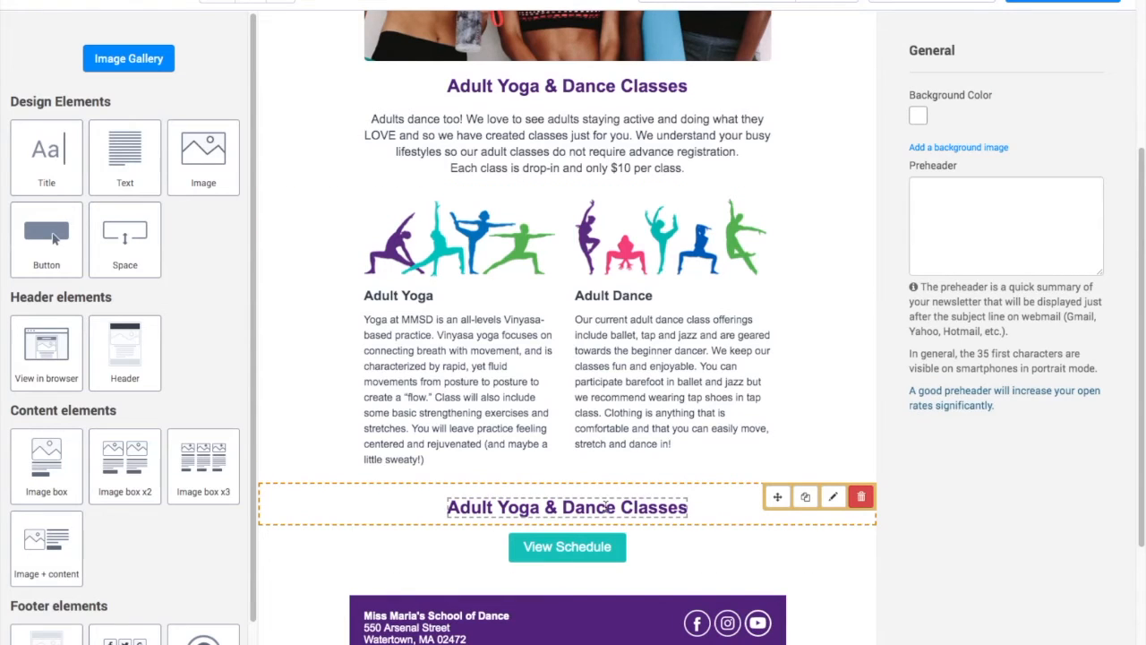
Replace the duplicated title's text with the copied heading "Join Us for Classes Today!".
{"action": "left_click", "coordinate": [595, 509]}
{"action": "triple_click", "coordinate": [596, 508]}
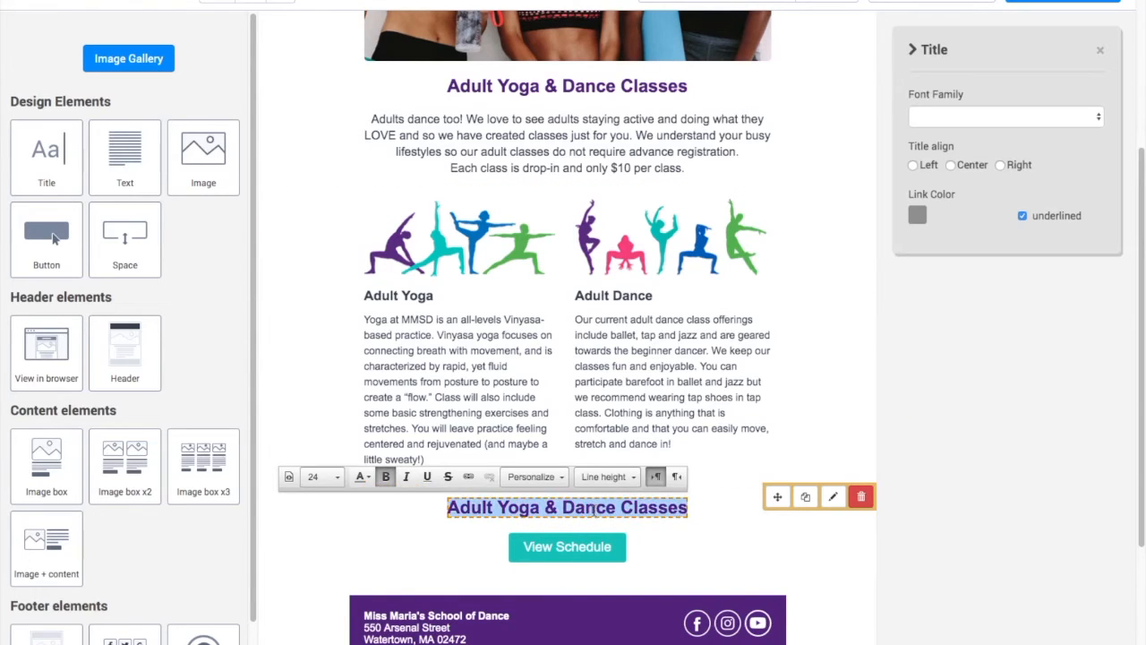
{"action": "key", "text": "ctrl+v"}
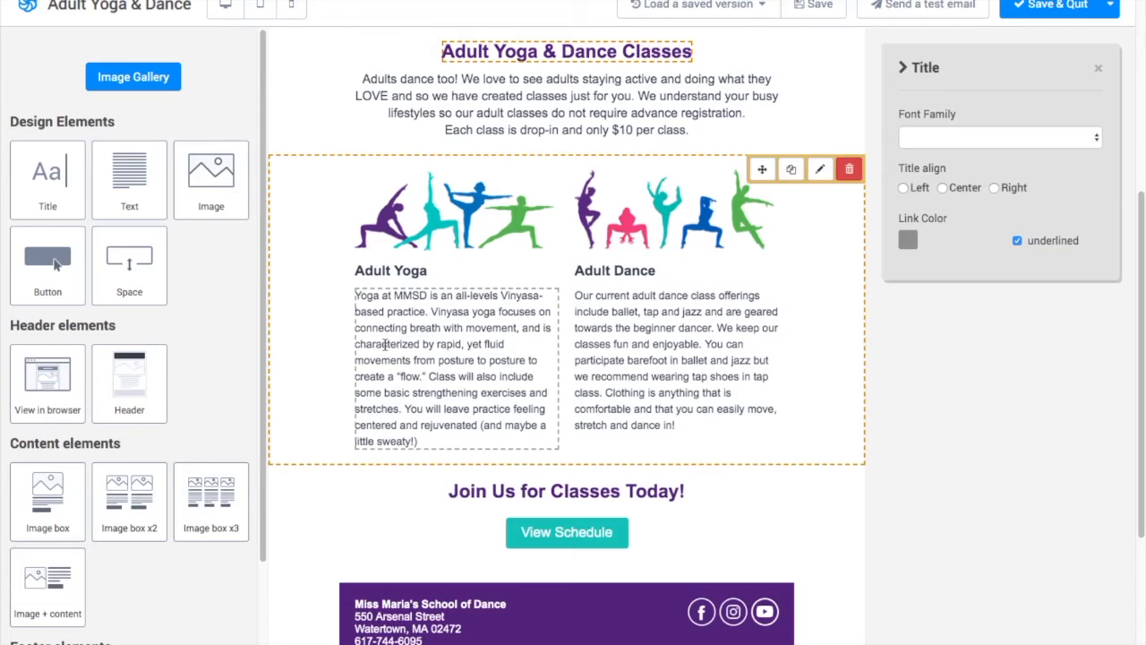
Set the text color of the "Adult Yoga" title to #0c71c3.
{"action": "left_click", "coordinate": [410, 271]}
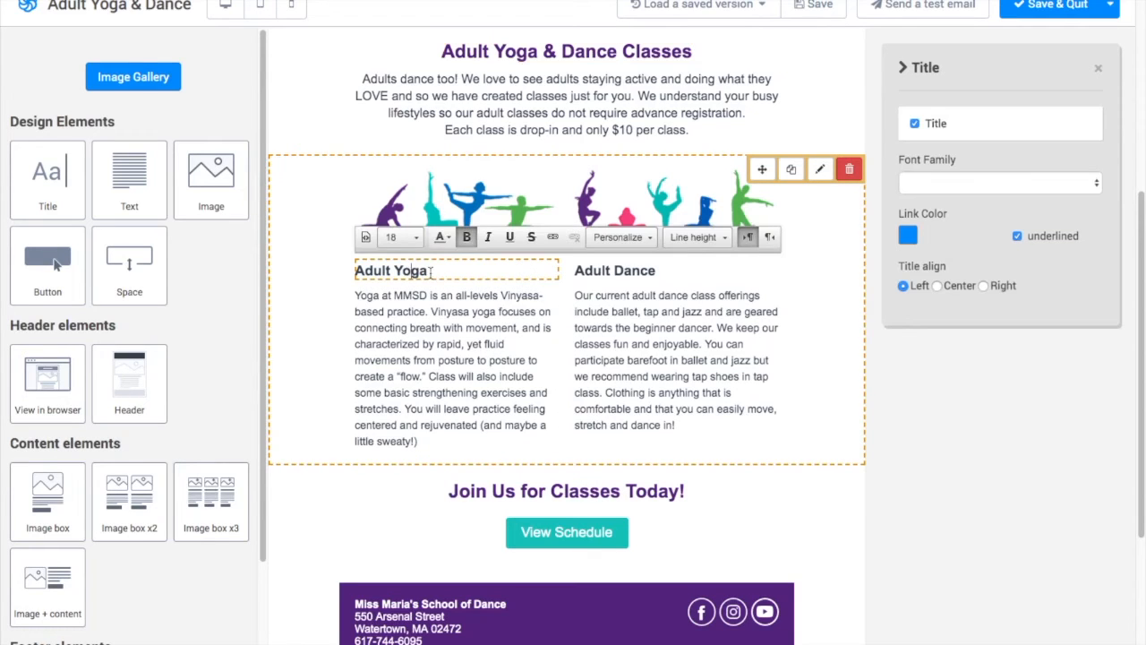
{"action": "triple_click", "coordinate": [444, 270]}
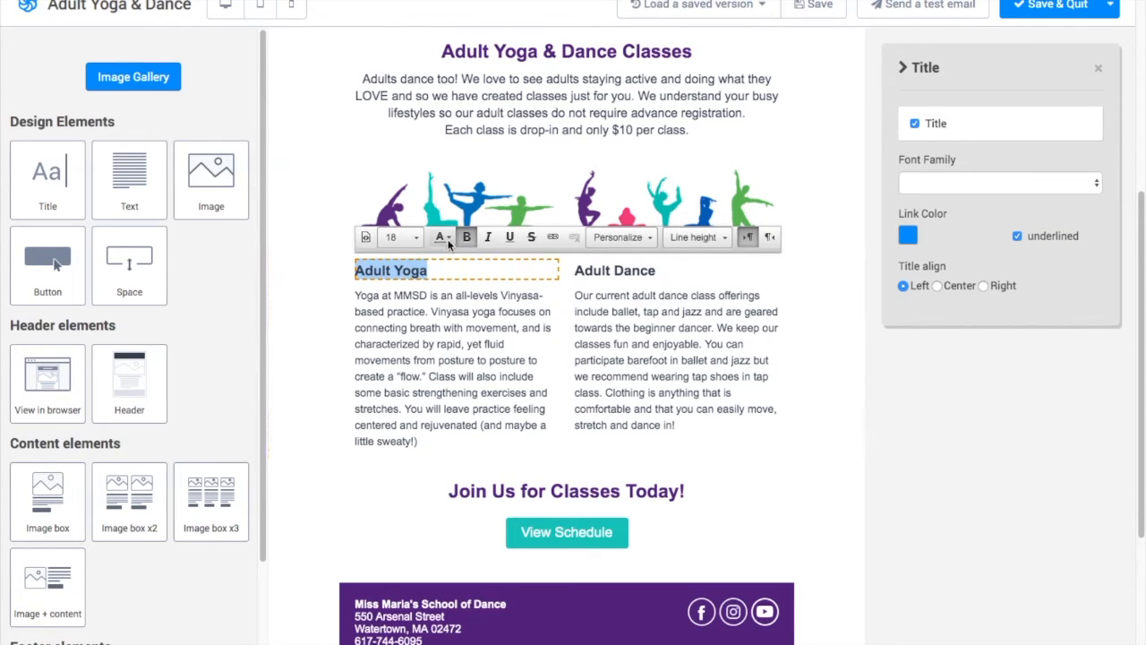
{"action": "left_click", "coordinate": [449, 237]}
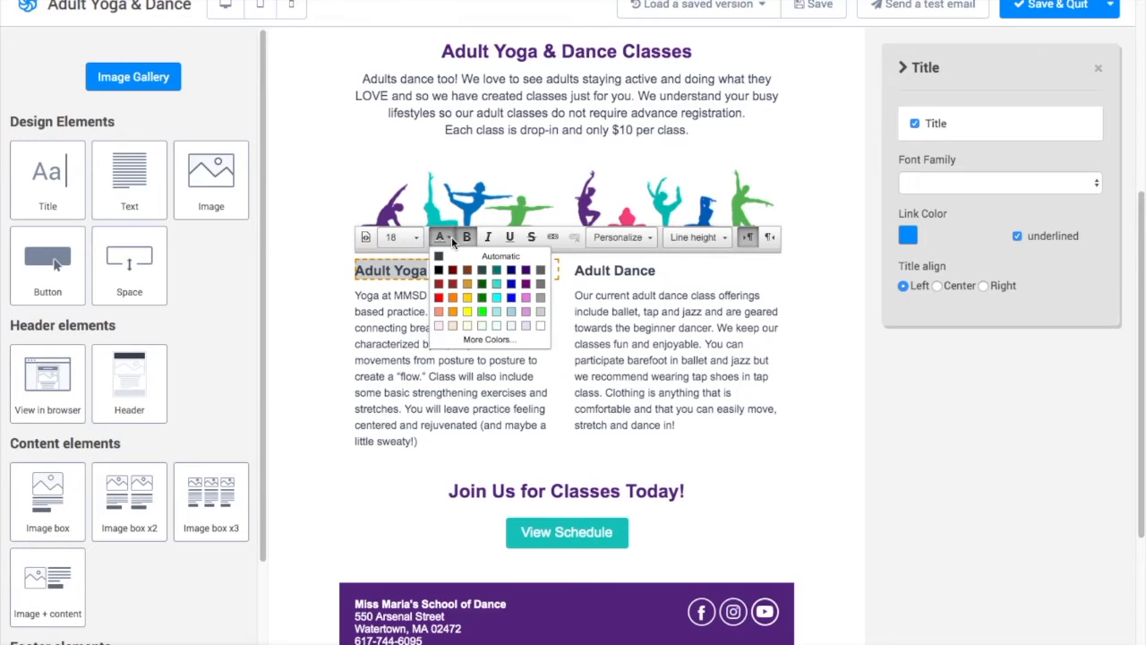
{"action": "left_click", "coordinate": [486, 341]}
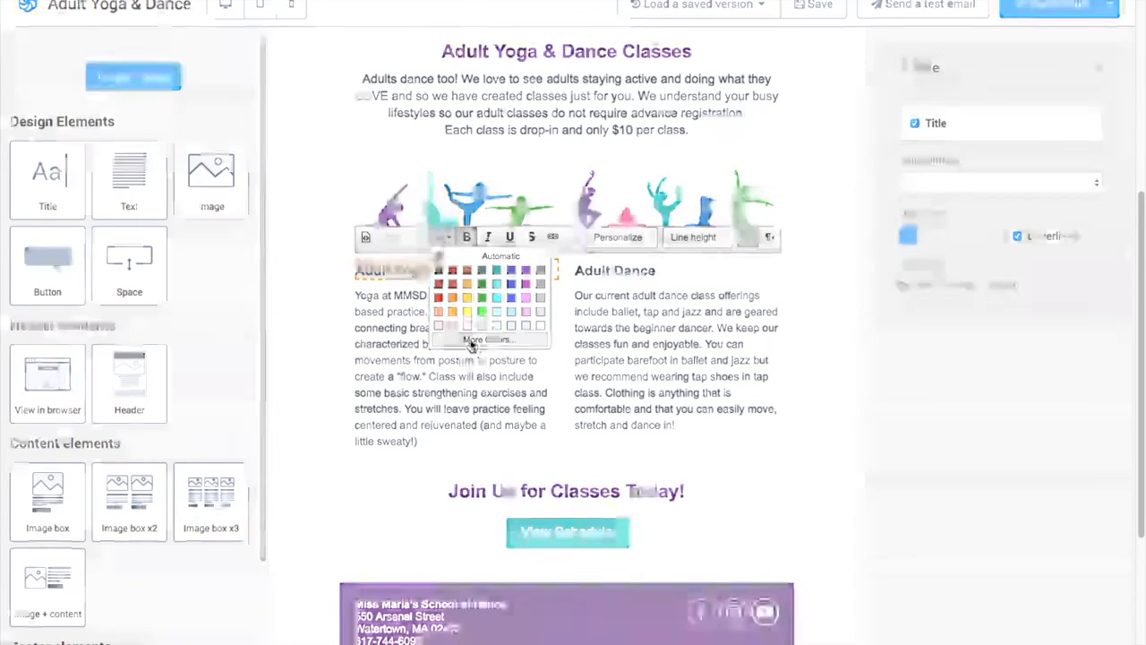
{"action": "left_click", "coordinate": [677, 363]}
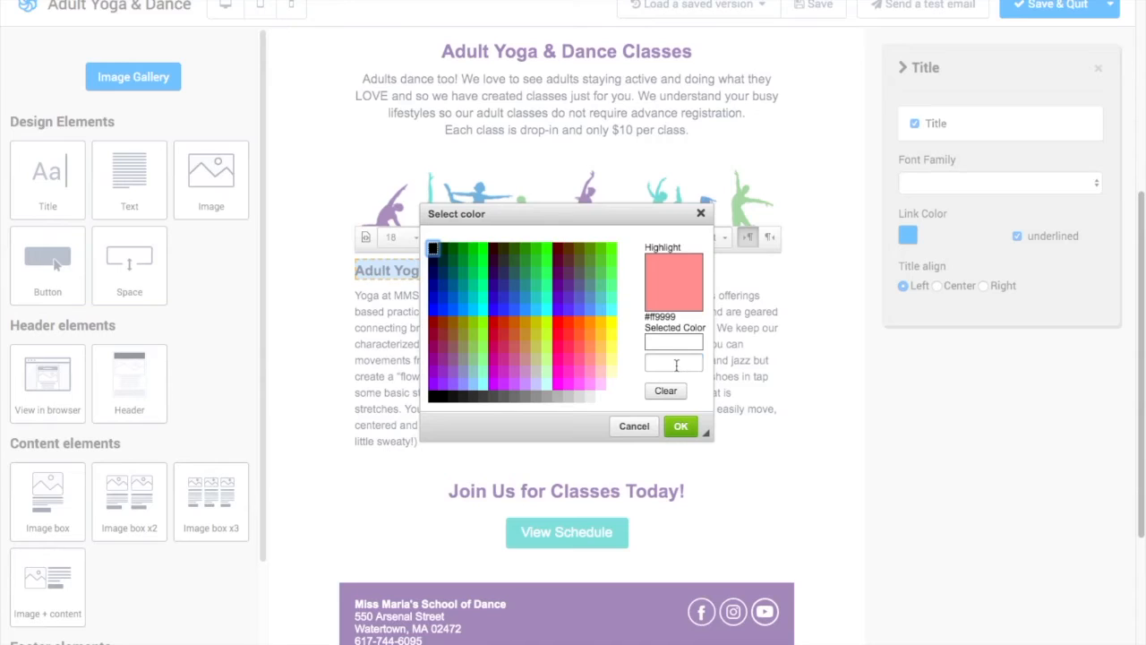
{"action": "type", "text": "#0c71c3"}
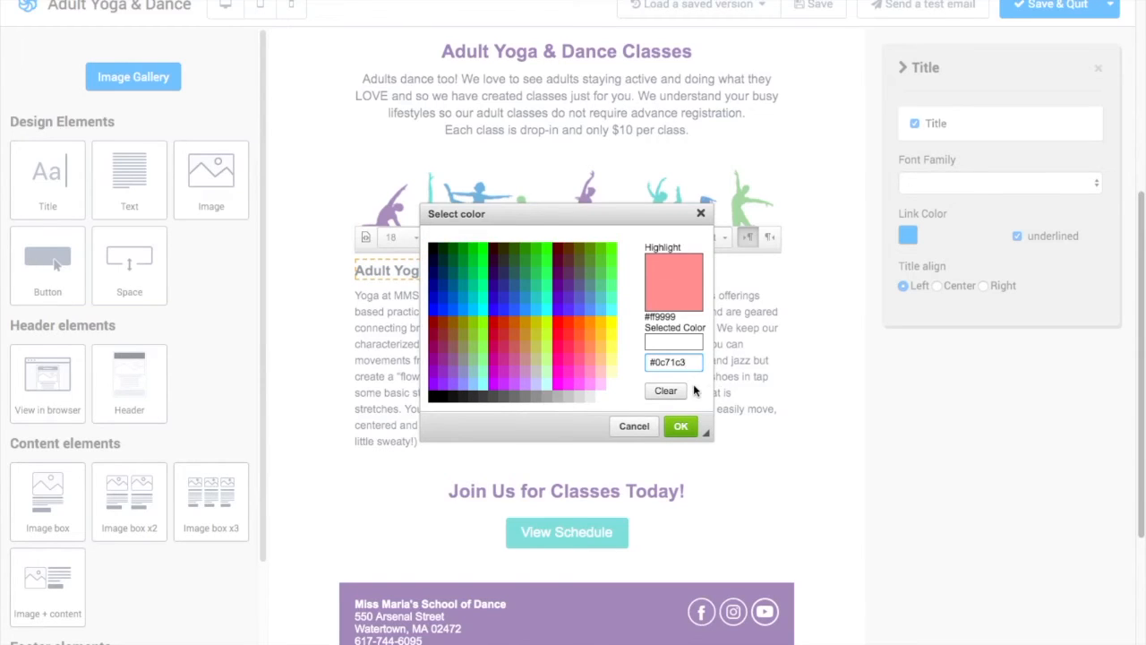
{"action": "left_click", "coordinate": [685, 427]}
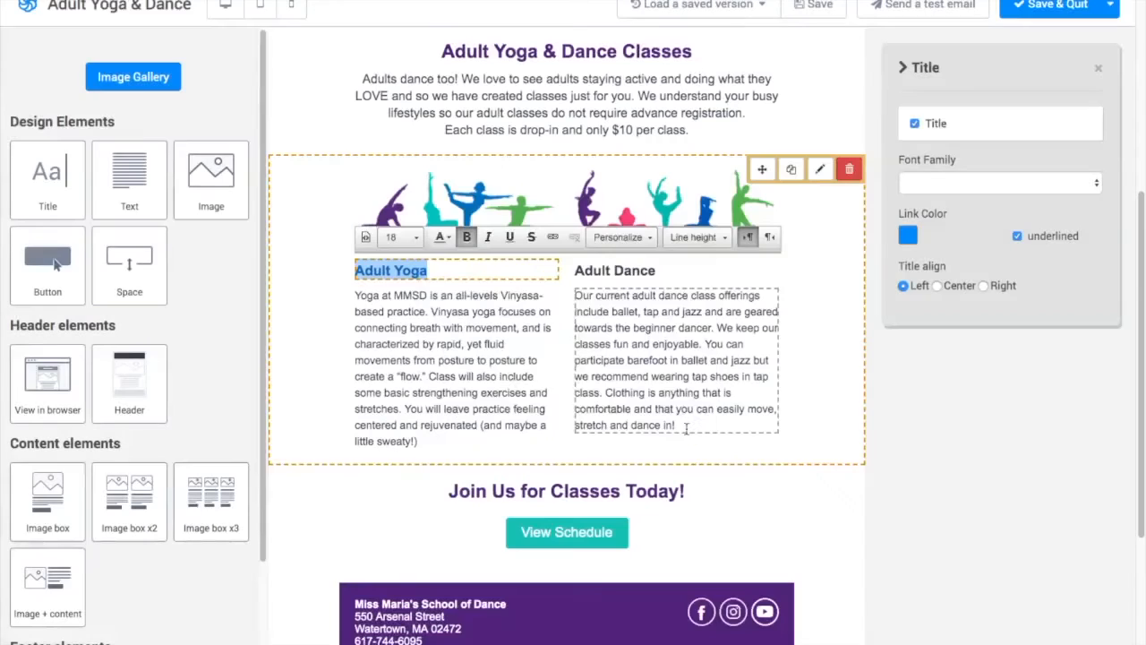
Color the "Adult Dance" title with #0c71c3 to match the "Adult Yoga" title.
{"action": "left_click", "coordinate": [645, 270]}
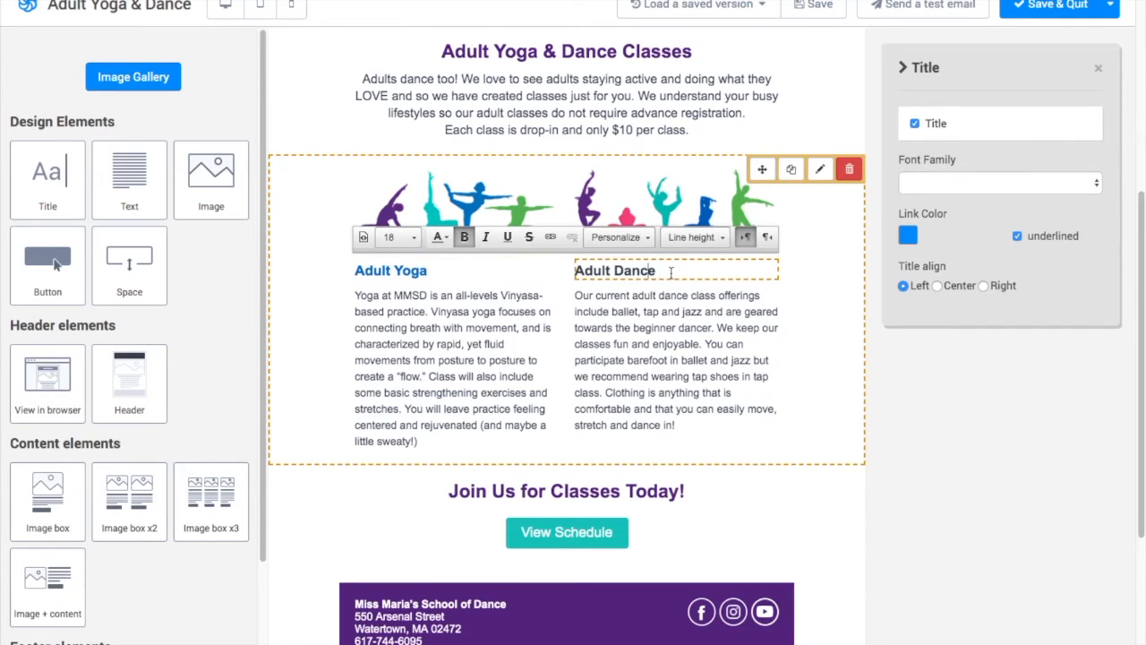
{"action": "left_click_drag", "start_coordinate": [666, 271], "coordinate": [574, 269]}
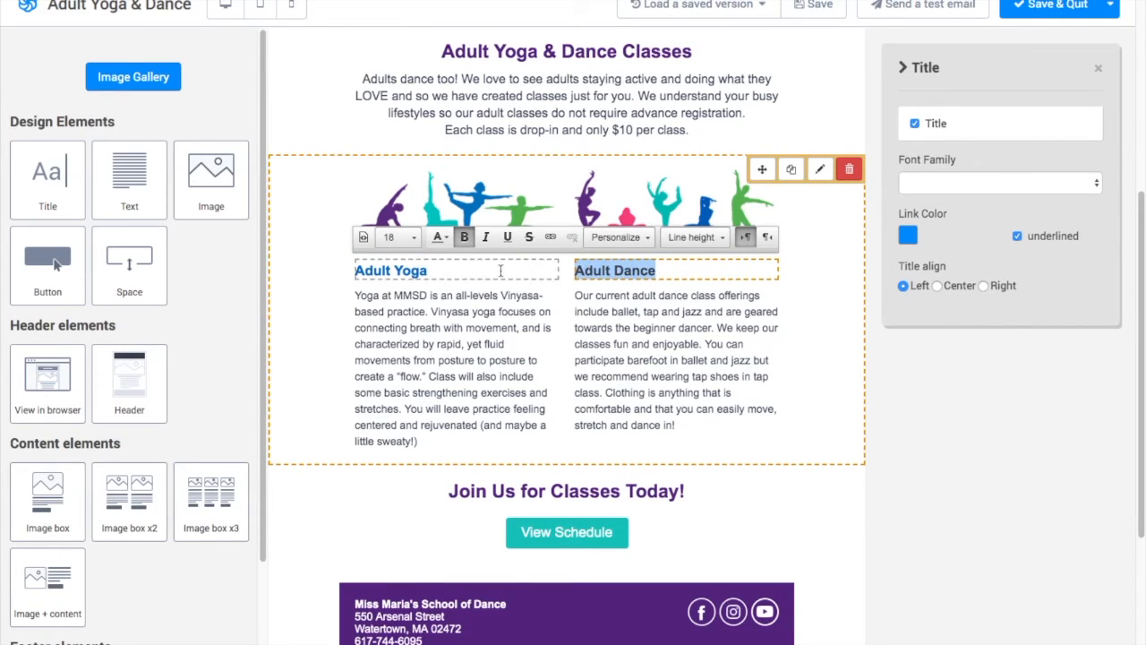
{"action": "left_click", "coordinate": [442, 237]}
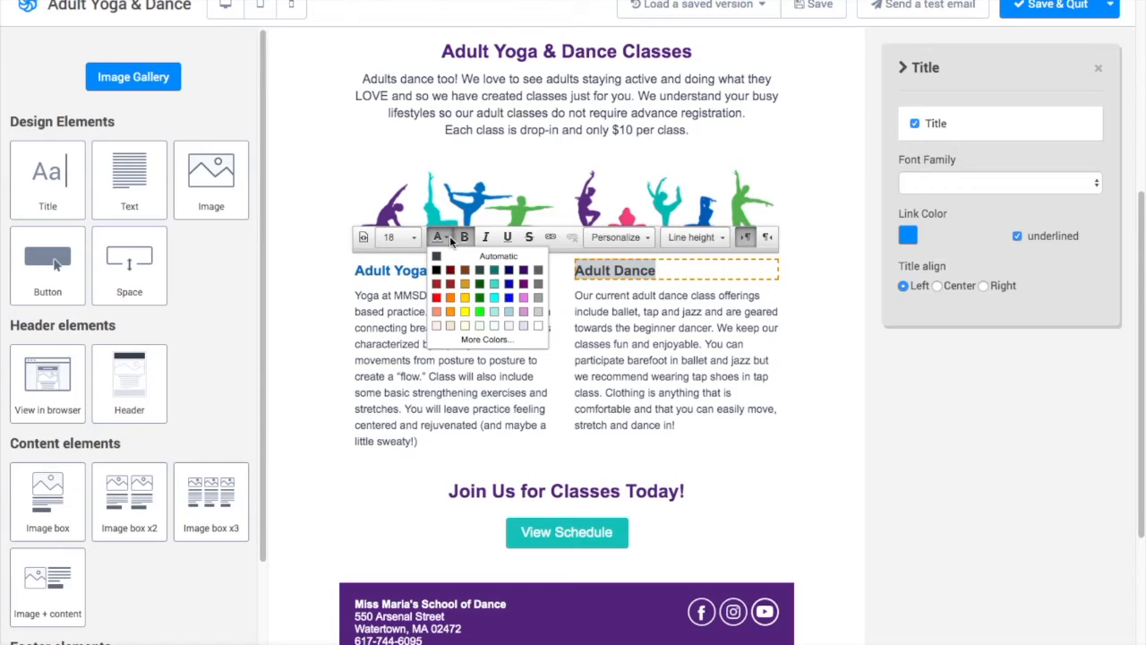
{"action": "left_click", "coordinate": [495, 341]}
{"action": "left_click", "coordinate": [671, 363]}
{"action": "type", "text": "#"}
{"action": "type", "text": "0c71c3"}
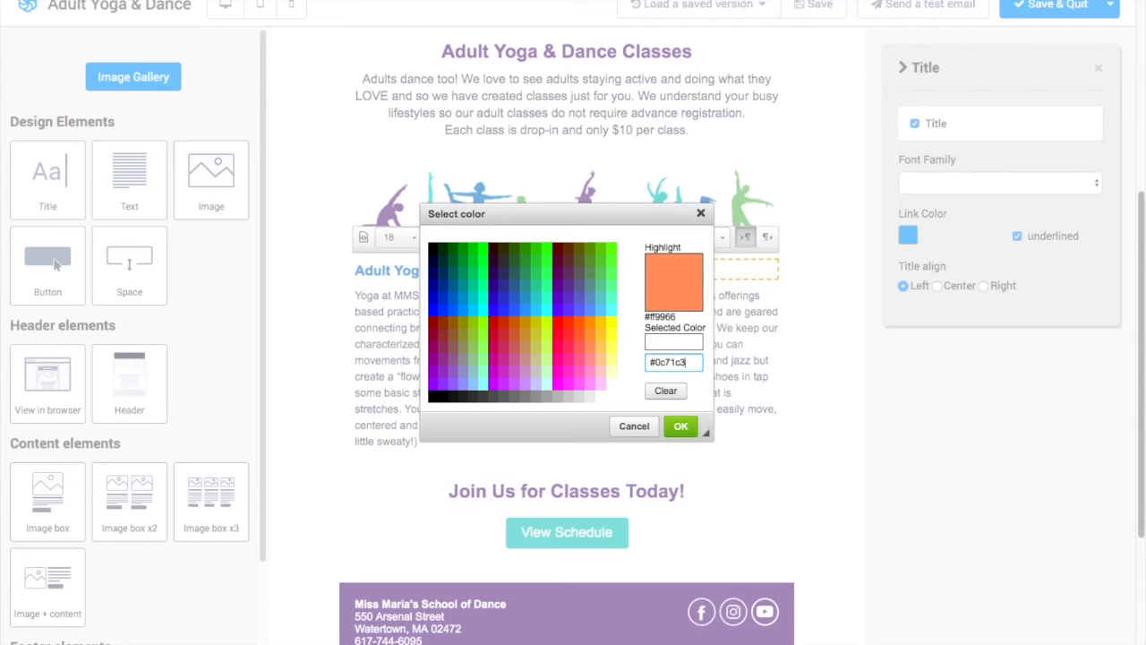
{"action": "left_click", "coordinate": [695, 421]}
{"action": "left_click", "coordinate": [697, 422]}
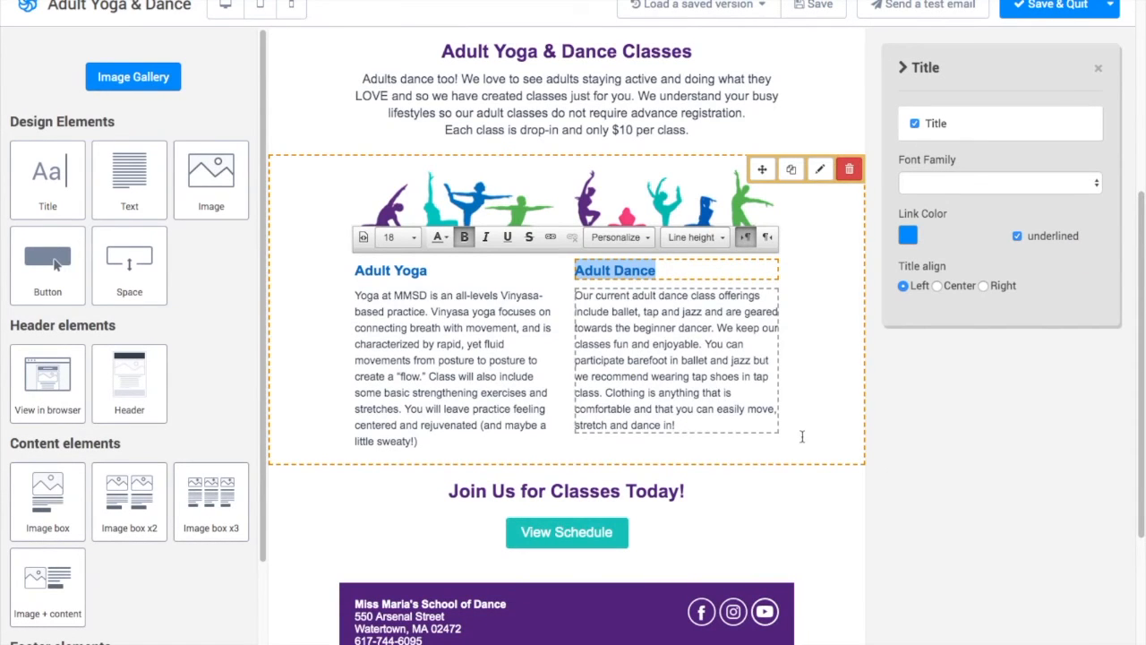
Set the background color of the intro paragraph block beginning "Adults dance too!" to #5a2785.
{"action": "scroll", "coordinate": [801, 437], "scroll_direction": "up", "scroll_amount": 5}
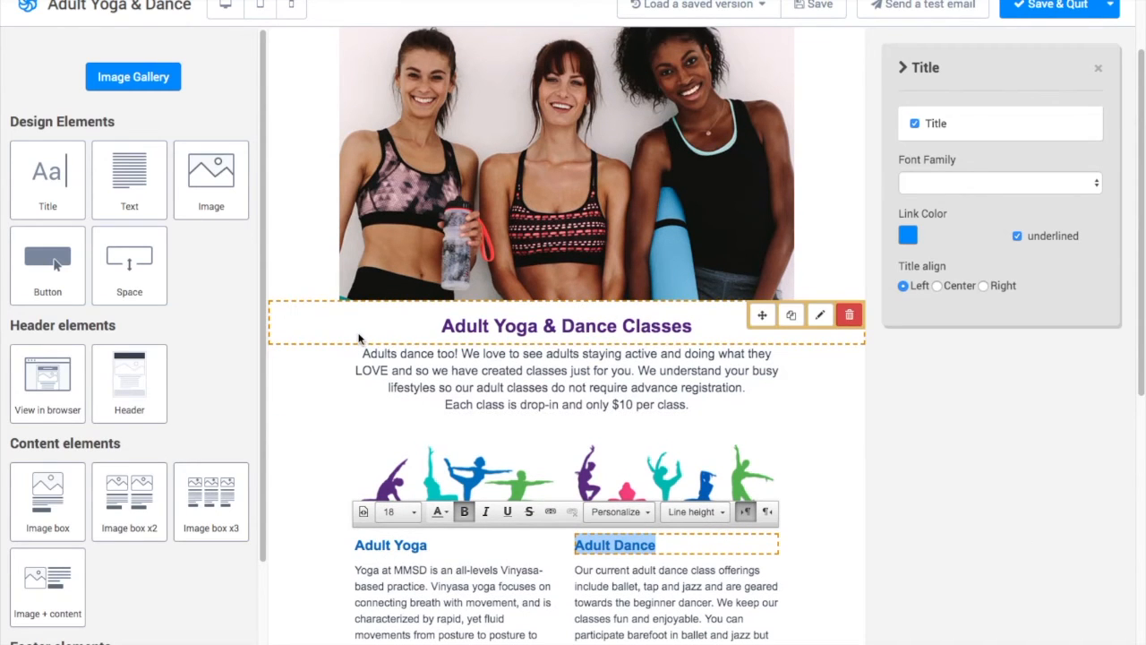
{"action": "scroll", "coordinate": [455, 360], "scroll_direction": "down", "scroll_amount": 2}
{"action": "scroll", "coordinate": [451, 362], "scroll_direction": "up", "scroll_amount": 2}
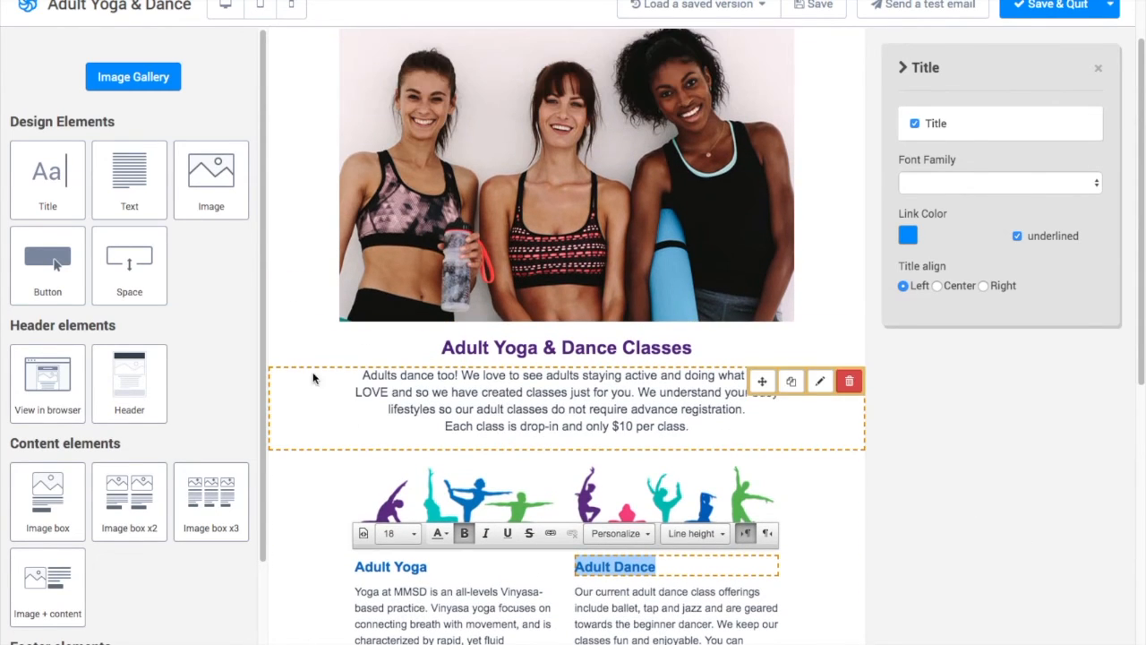
{"action": "left_click", "coordinate": [331, 399]}
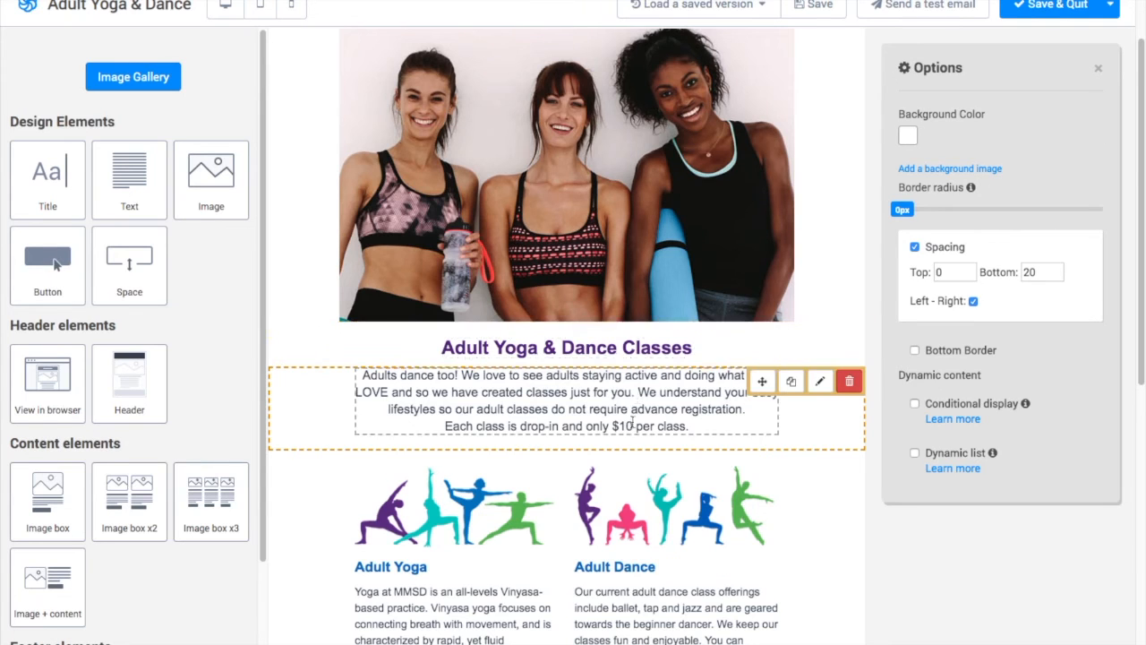
{"action": "scroll", "coordinate": [367, 448], "scroll_direction": "down", "scroll_amount": 2}
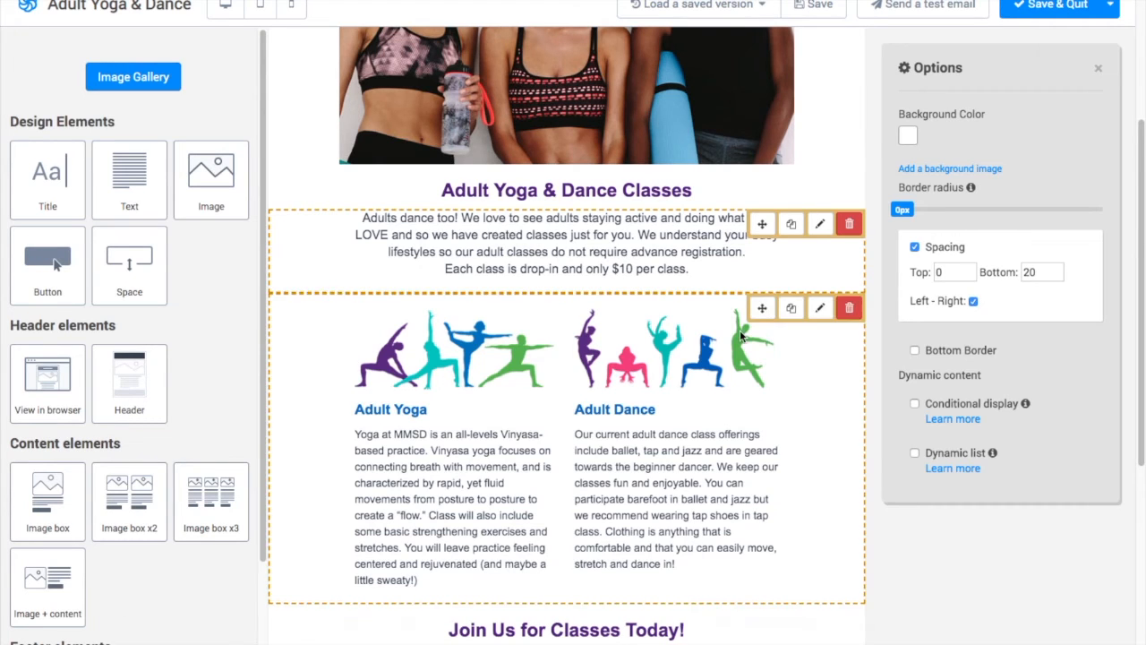
{"action": "scroll", "coordinate": [679, 328], "scroll_direction": "up", "scroll_amount": 1}
{"action": "scroll", "coordinate": [679, 328], "scroll_direction": "up", "scroll_amount": 1}
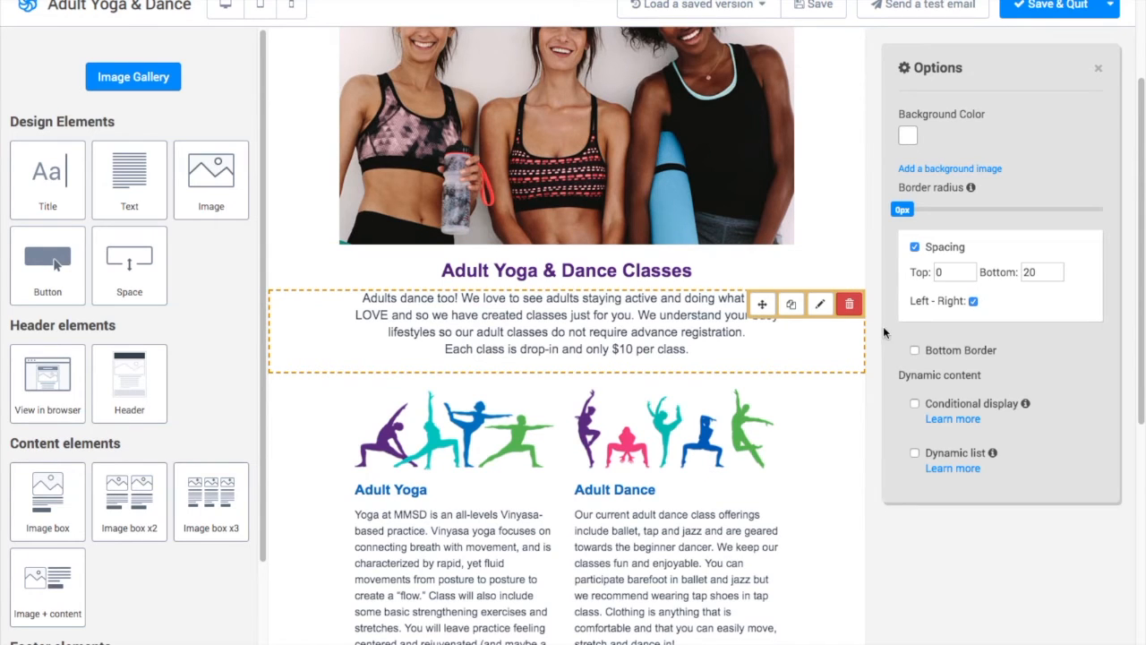
{"action": "left_click", "coordinate": [909, 136]}
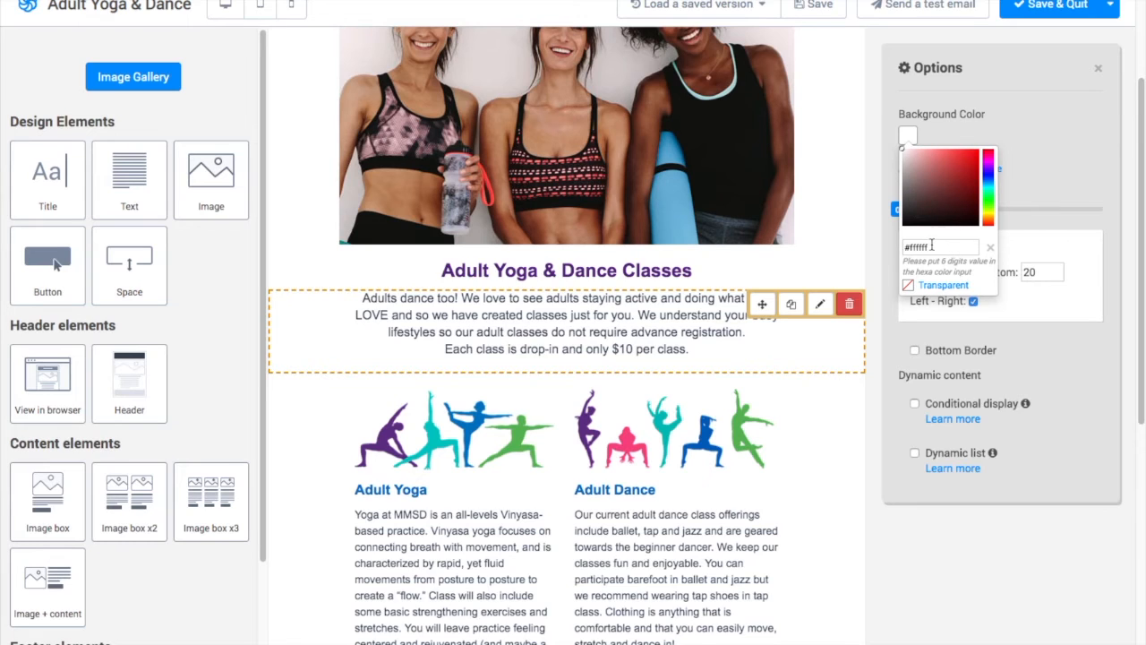
{"action": "double_click", "coordinate": [928, 247]}
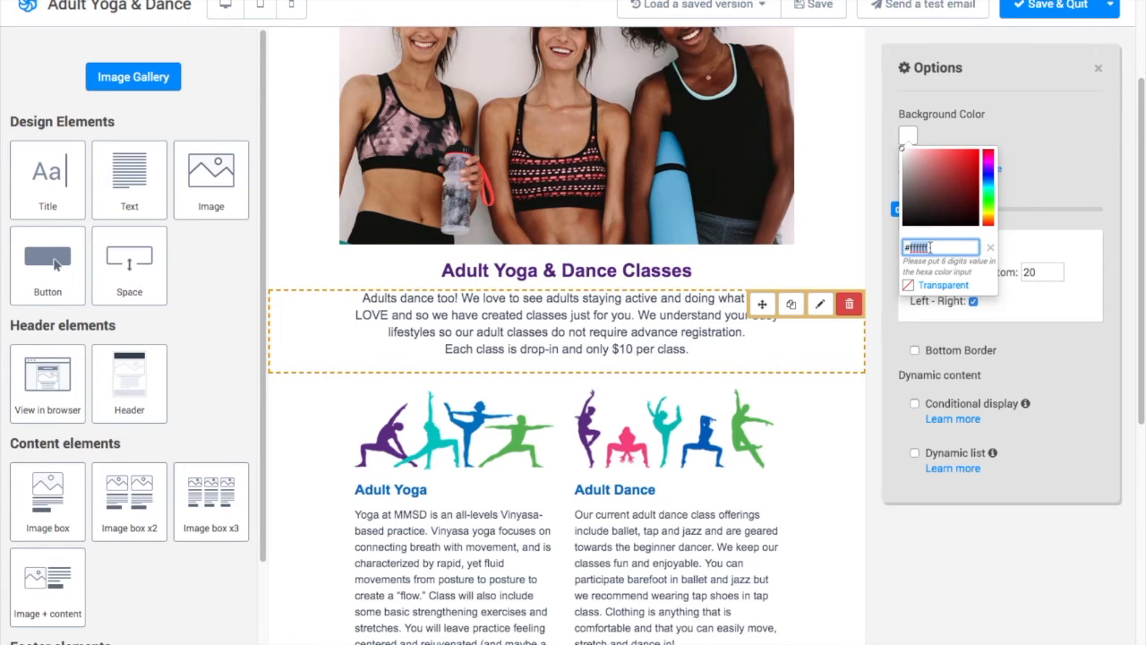
{"action": "type", "text": "#5a2785"}
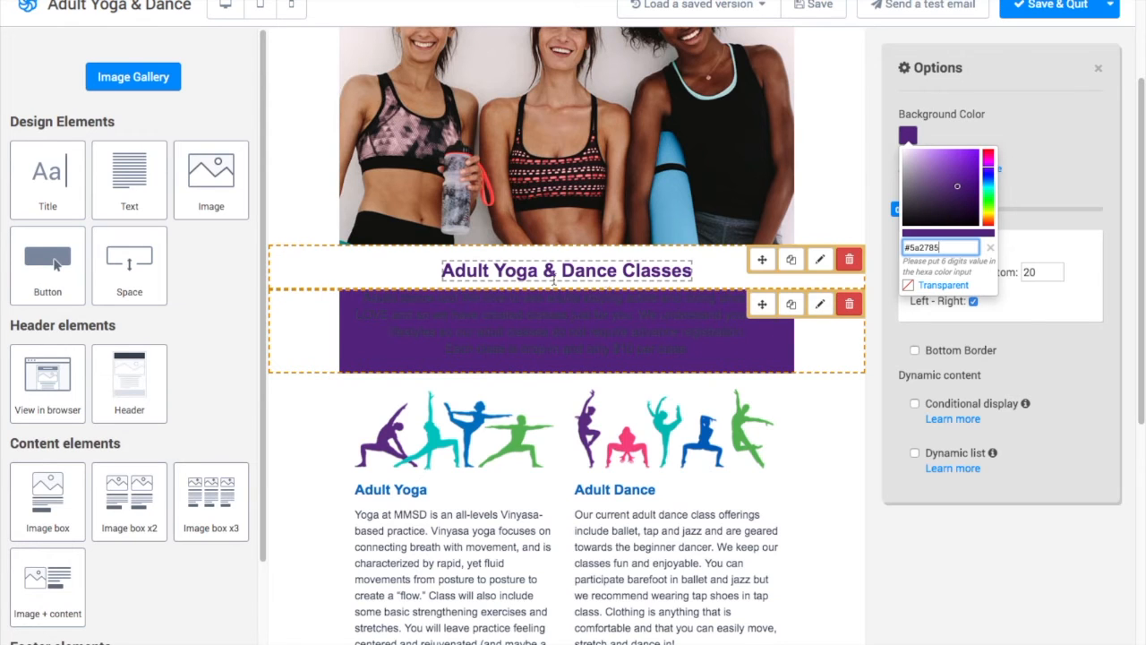
Set the background color of the "Adult Yoga & Dance Classes" title block to #5a2785.
{"action": "left_click", "coordinate": [290, 265]}
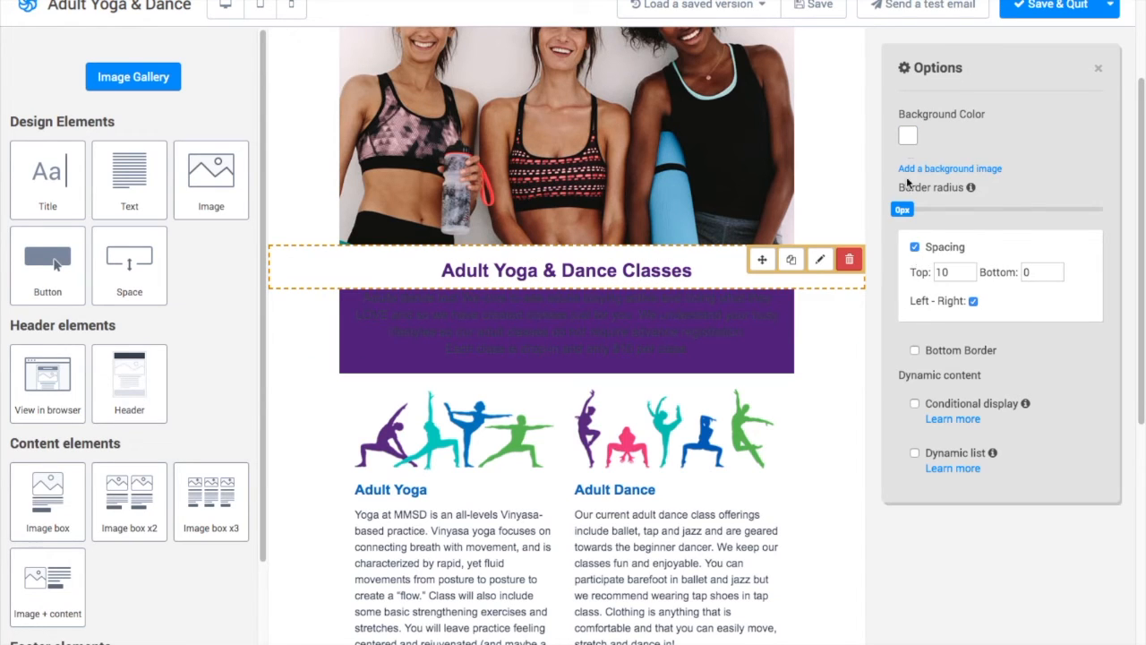
{"action": "left_click", "coordinate": [908, 135]}
{"action": "double_click", "coordinate": [921, 245]}
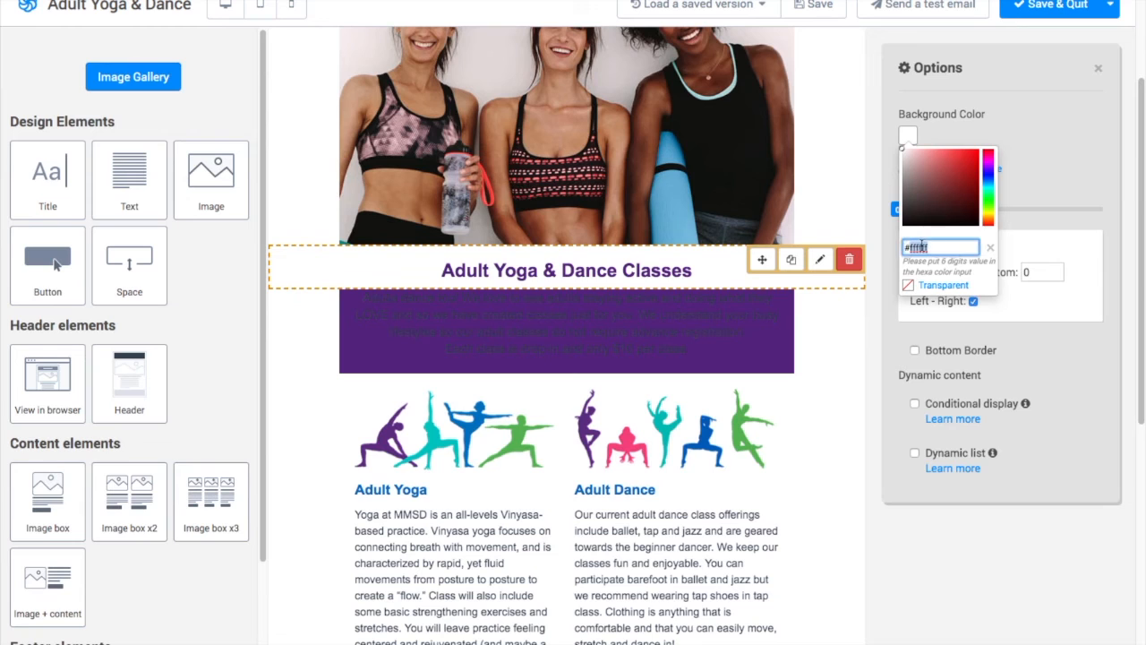
{"action": "type", "text": "#5a2785"}
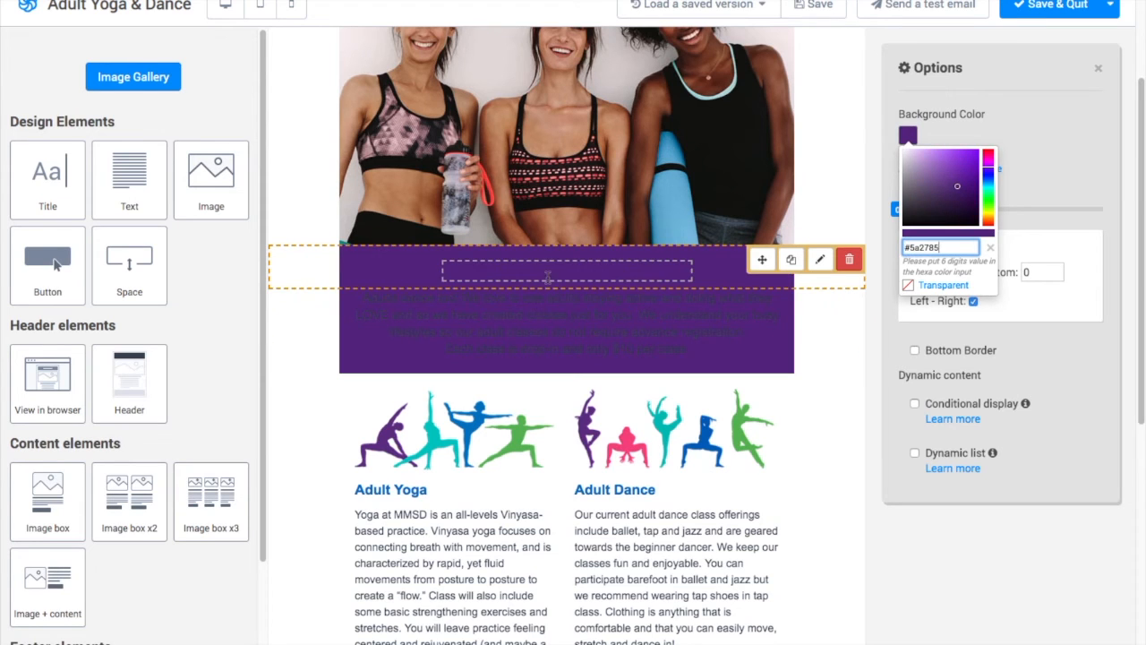
Change the text color of the "Adult Yoga & Dance Classes" title to white.
{"action": "left_click", "coordinate": [552, 266]}
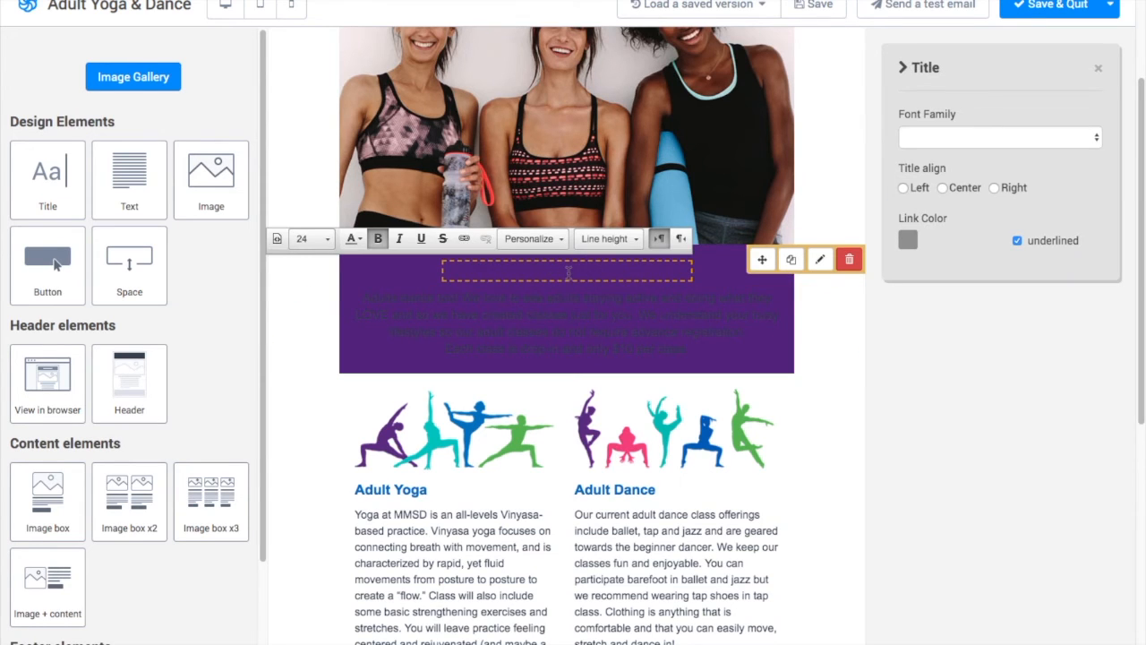
{"action": "triple_click", "coordinate": [568, 272]}
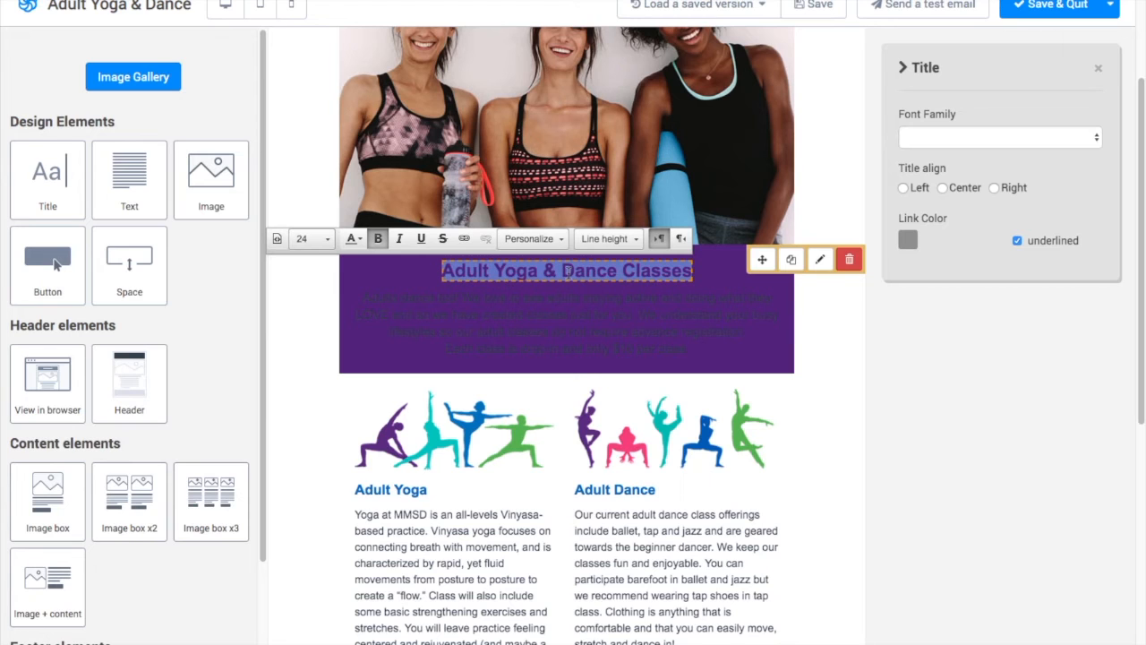
{"action": "left_click", "coordinate": [361, 240]}
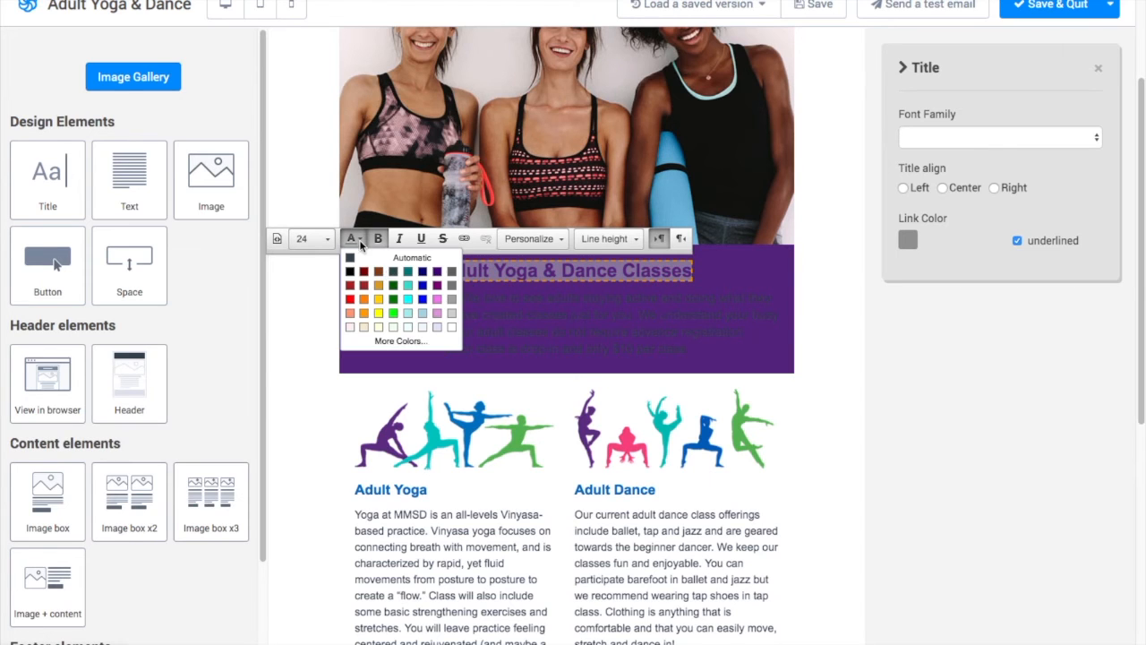
{"action": "left_click", "coordinate": [452, 327]}
Change the text color of the whole intro paragraph below the title to white.
{"action": "left_click", "coordinate": [547, 335]}
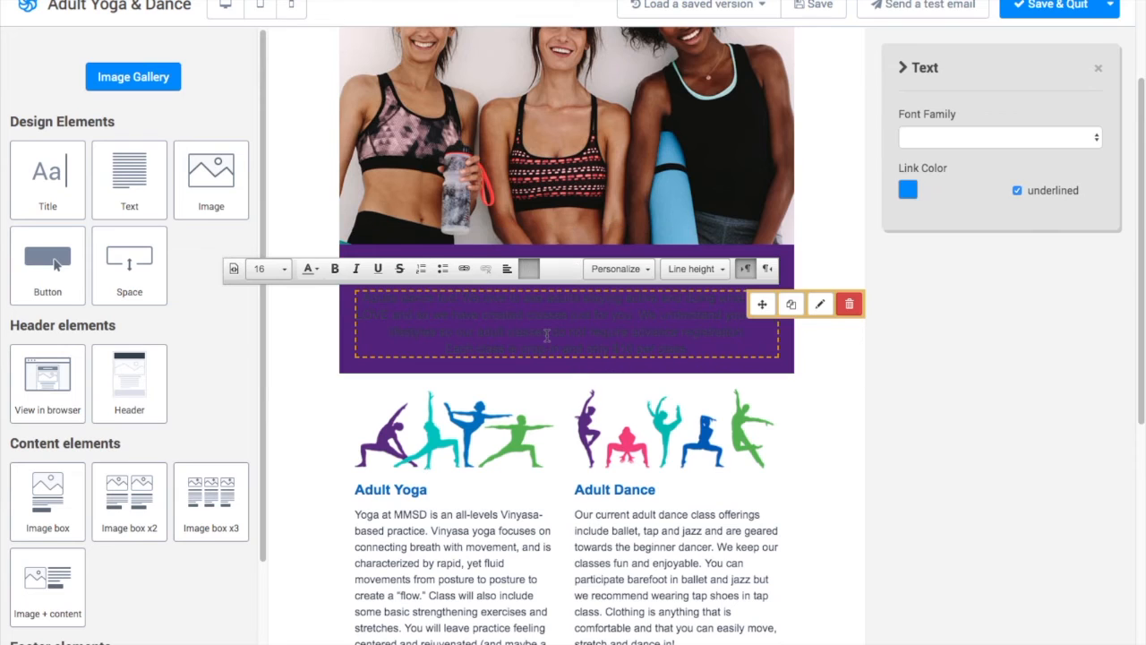
{"action": "triple_click", "coordinate": [548, 335]}
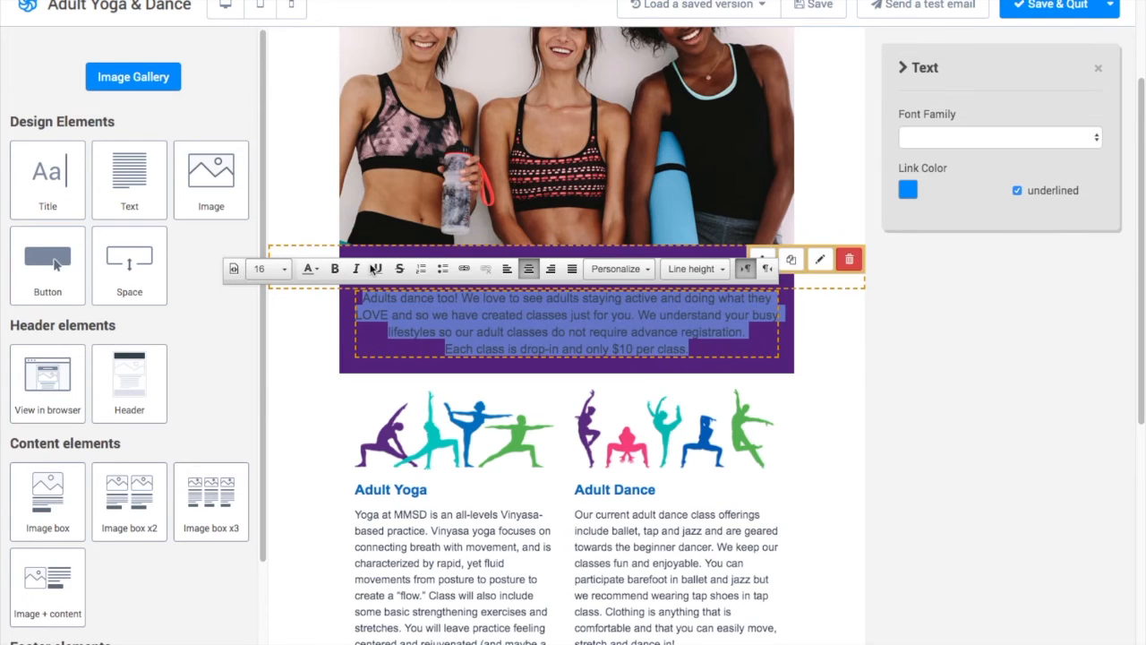
{"action": "left_click", "coordinate": [316, 271]}
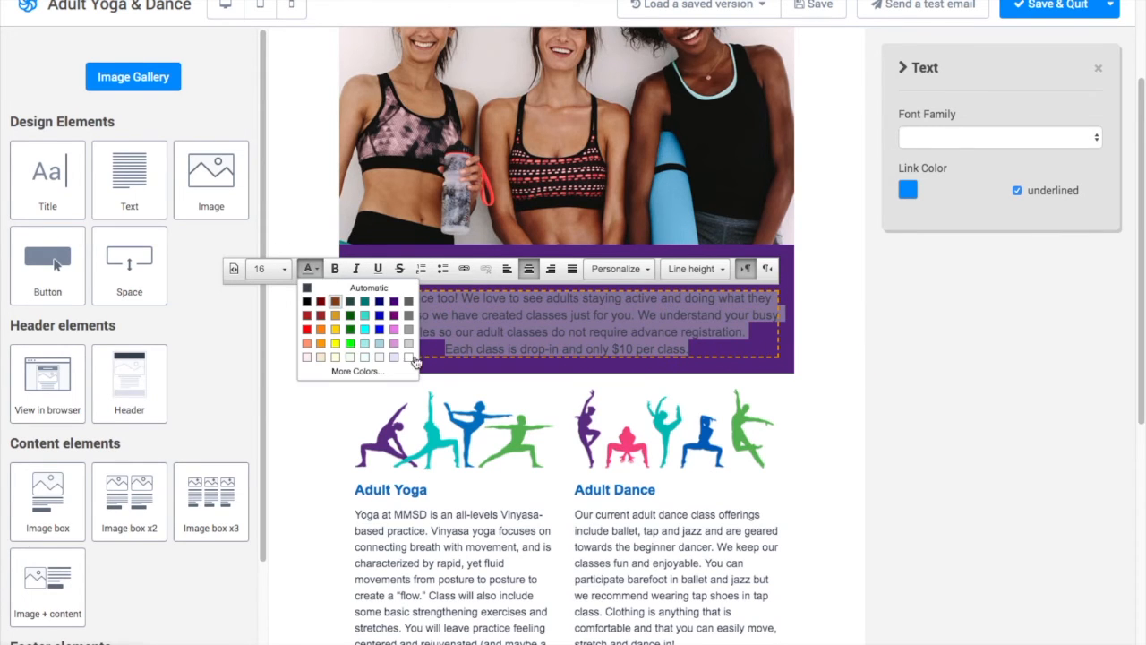
{"action": "left_click", "coordinate": [409, 359]}
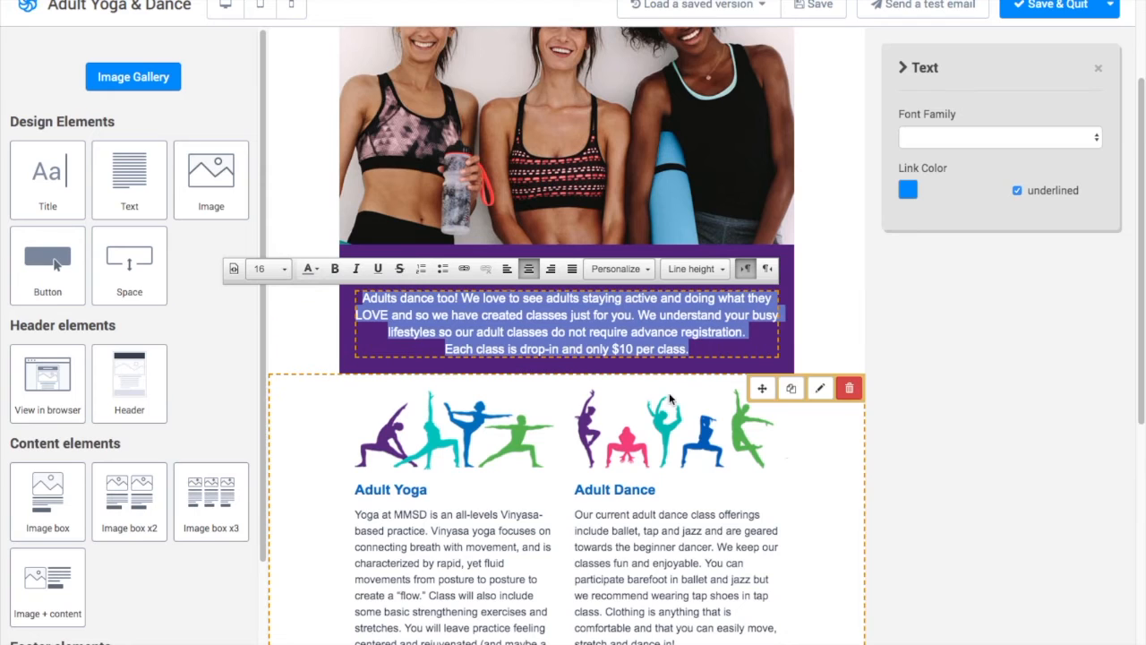
{"action": "left_click", "coordinate": [918, 540]}
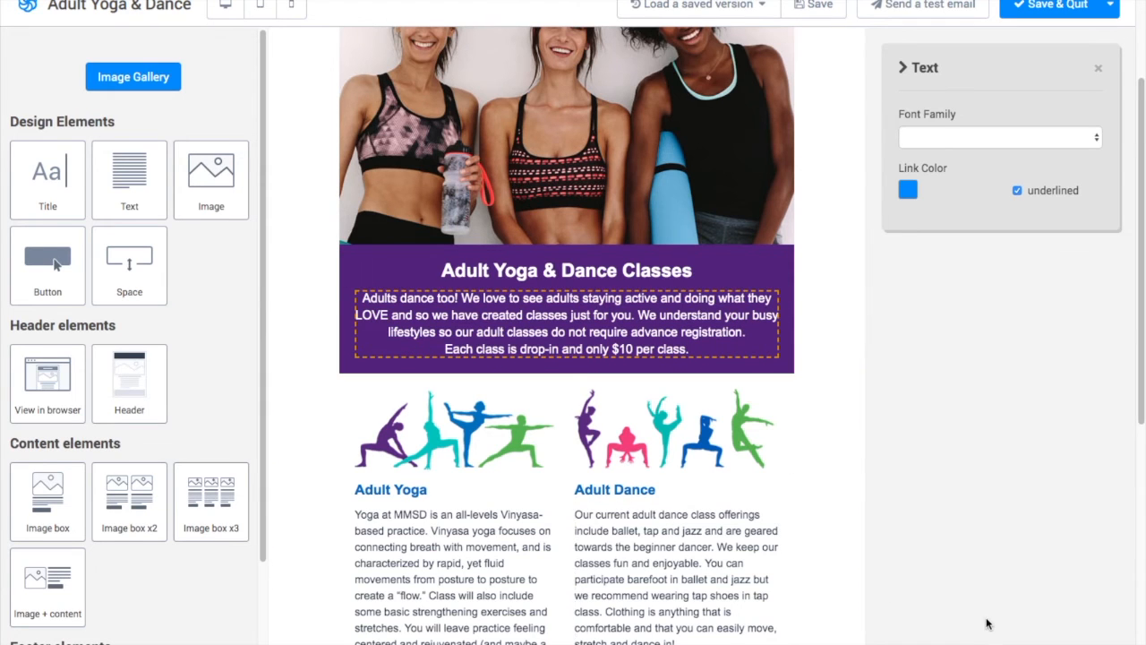
Open the options of the two-column Adult Yoga and Adult Dance block and review its settings.
{"action": "scroll", "coordinate": [992, 616], "scroll_direction": "up", "scroll_amount": 1}
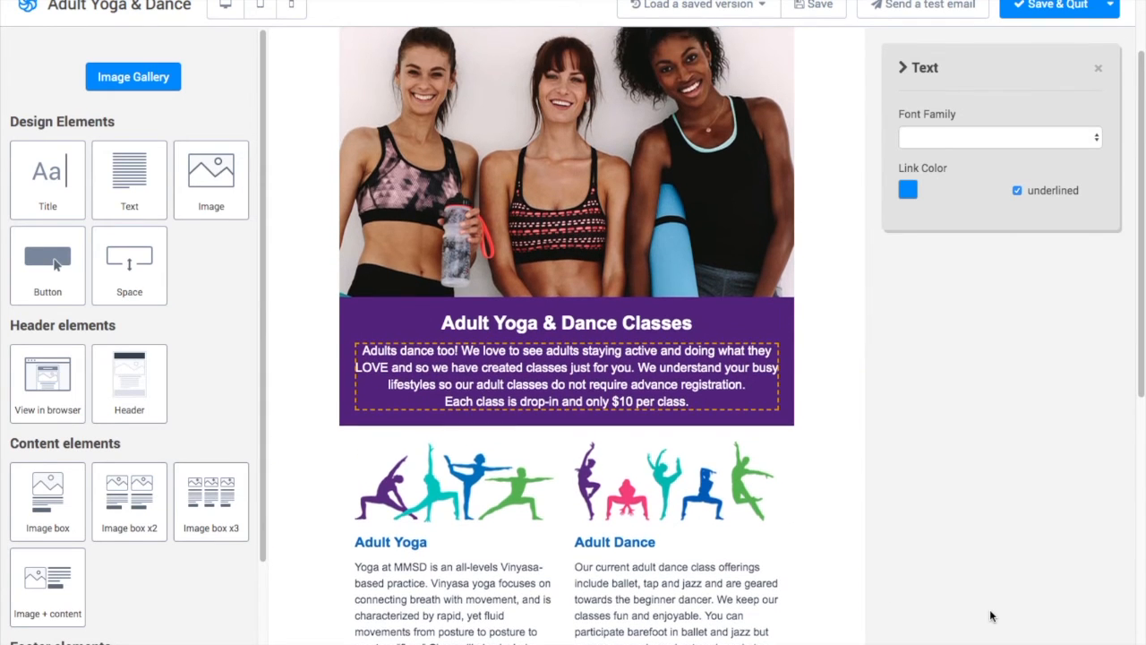
{"action": "left_click", "coordinate": [325, 584]}
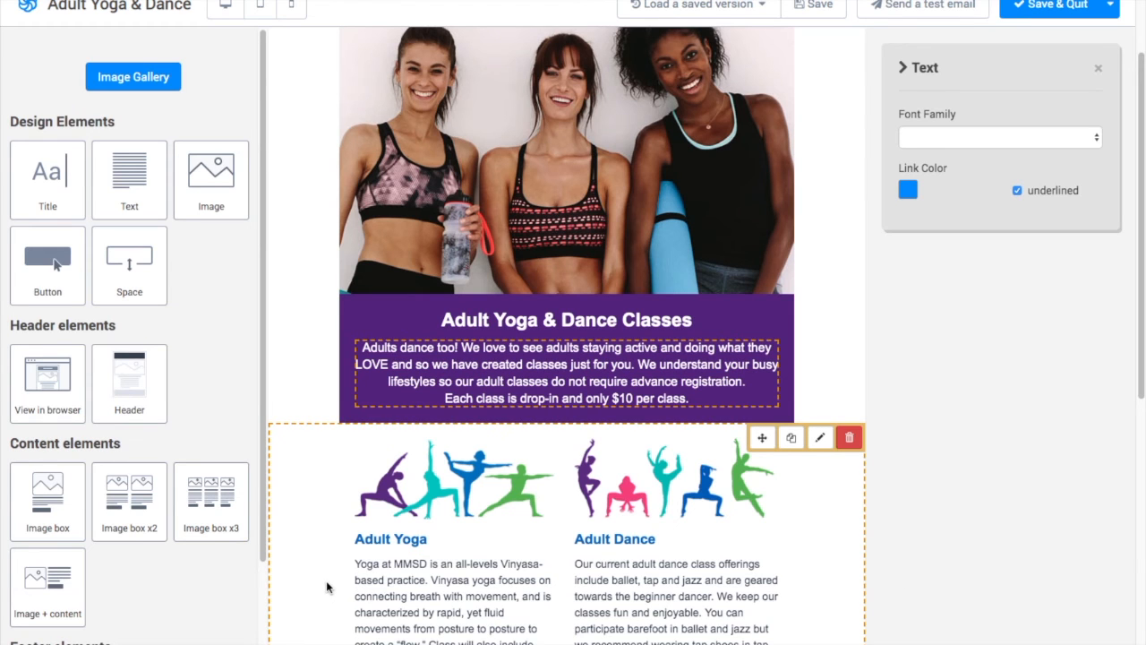
{"action": "scroll", "coordinate": [869, 561], "scroll_direction": "up", "scroll_amount": 1}
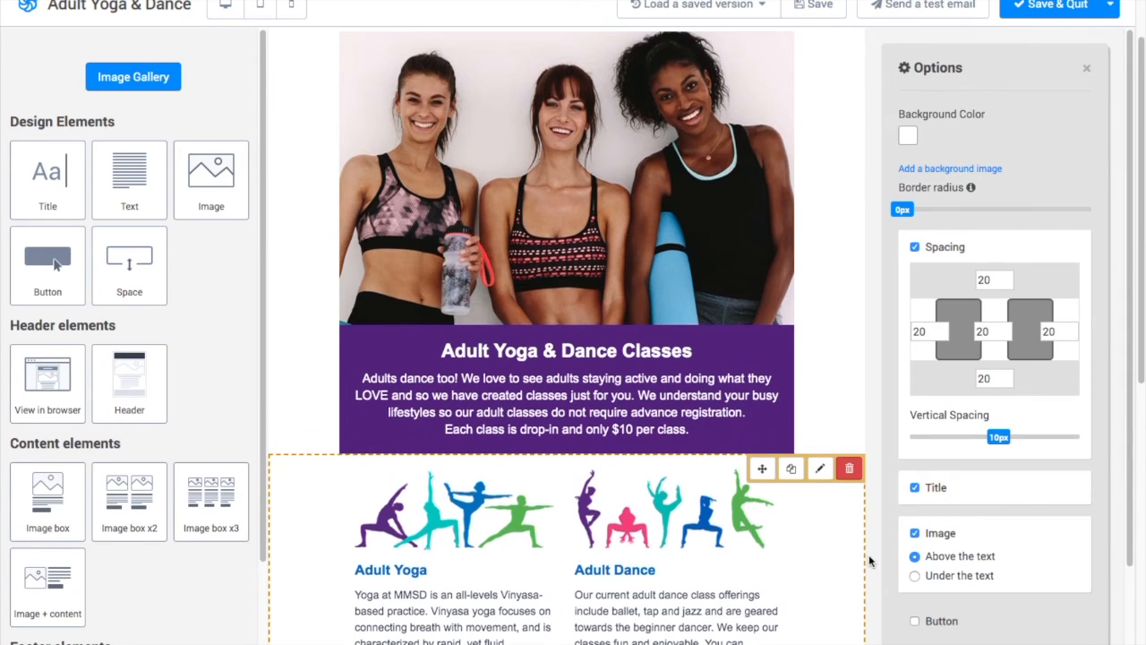
{"action": "scroll", "coordinate": [868, 562], "scroll_direction": "up", "scroll_amount": 2}
{"action": "scroll", "coordinate": [878, 528], "scroll_direction": "down", "scroll_amount": 2}
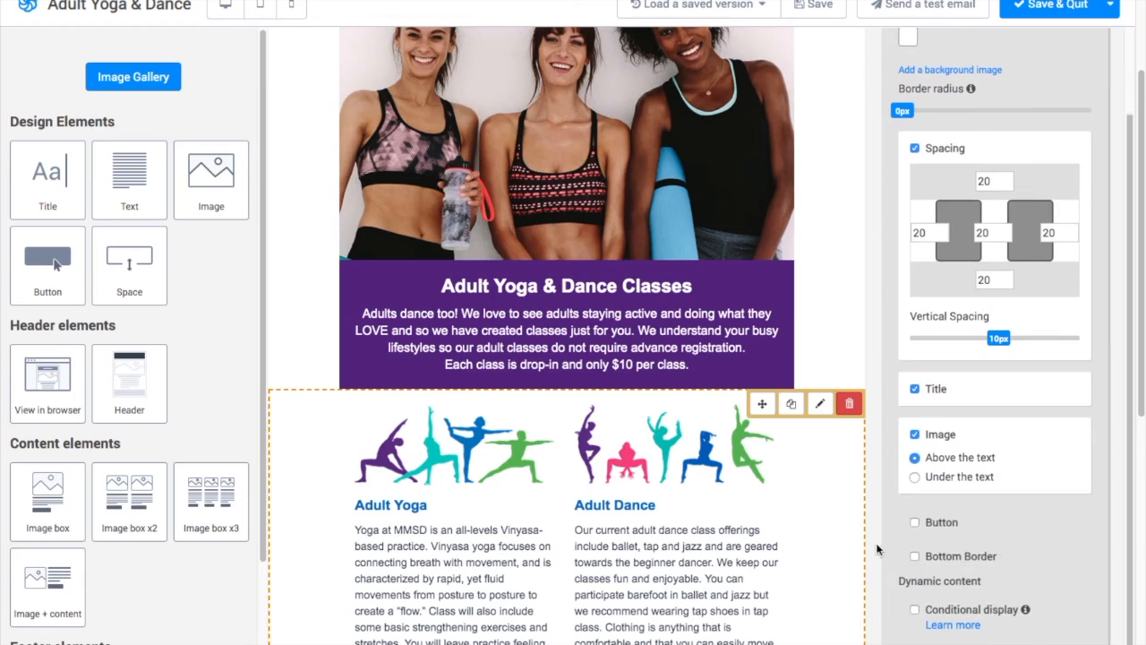
Send a test email of the campaign to the suggested own email address and dismiss the results message.
{"action": "scroll", "coordinate": [814, 529], "scroll_direction": "up", "scroll_amount": 3}
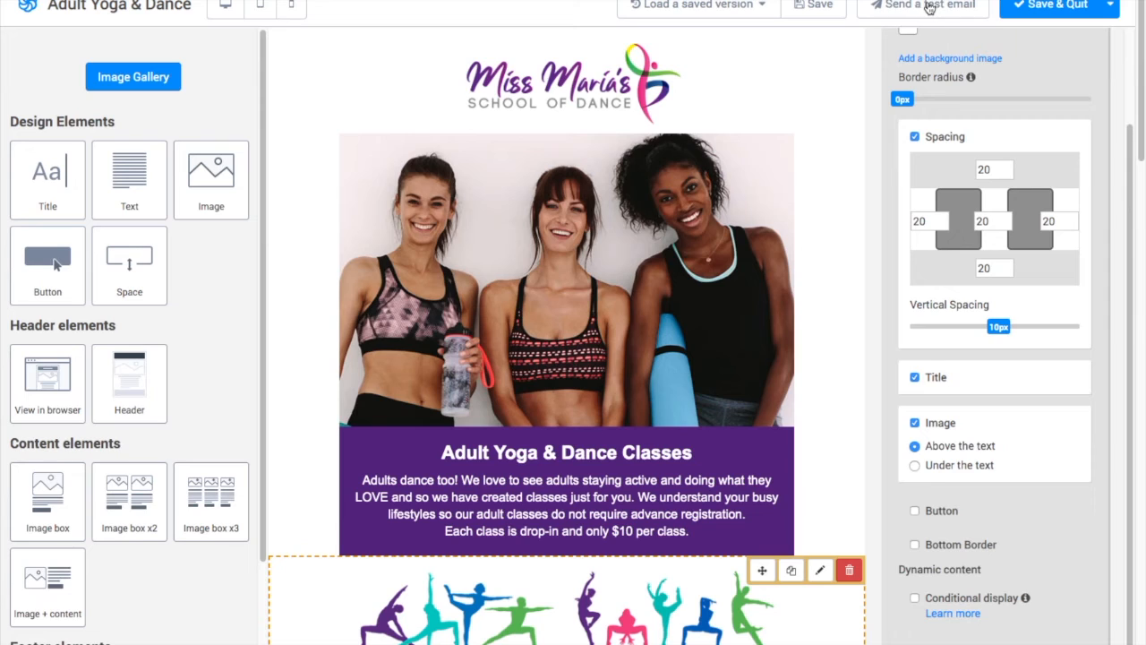
{"action": "left_click", "coordinate": [930, 7]}
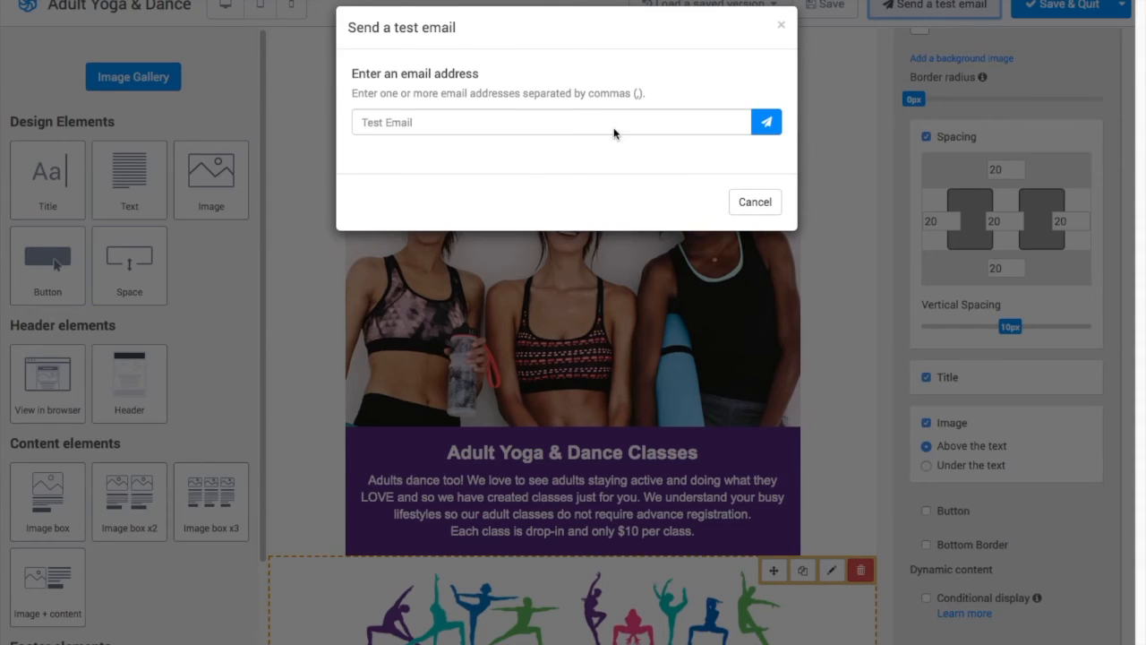
{"action": "left_click", "coordinate": [373, 123]}
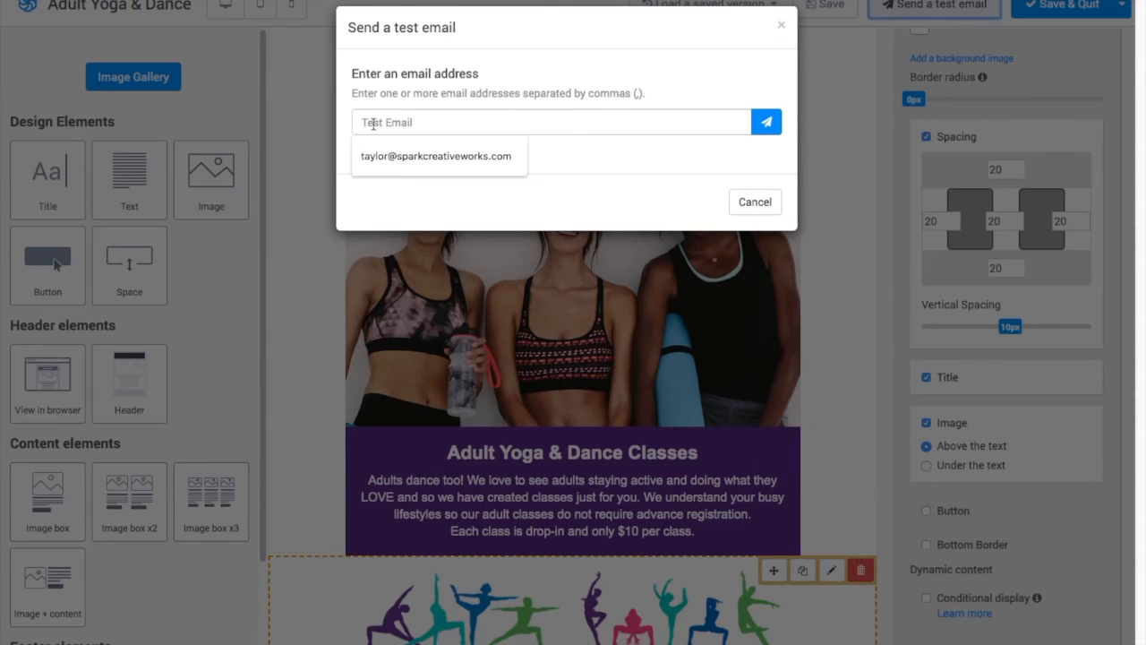
{"action": "left_click", "coordinate": [427, 157]}
{"action": "left_click", "coordinate": [768, 127]}
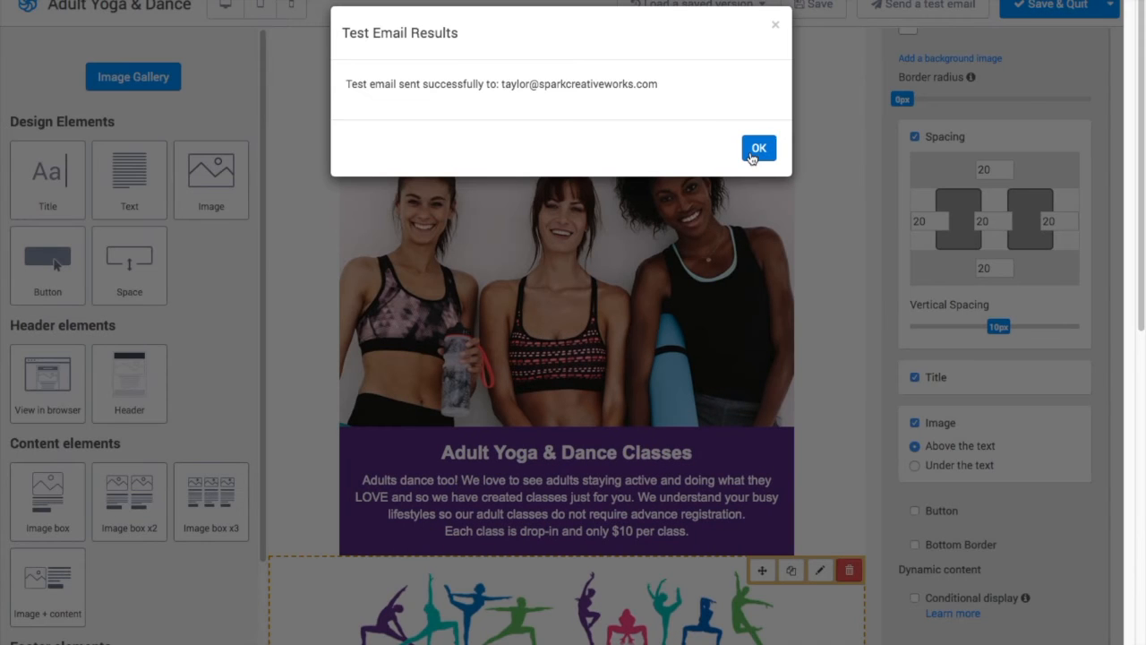
{"action": "left_click", "coordinate": [755, 152]}
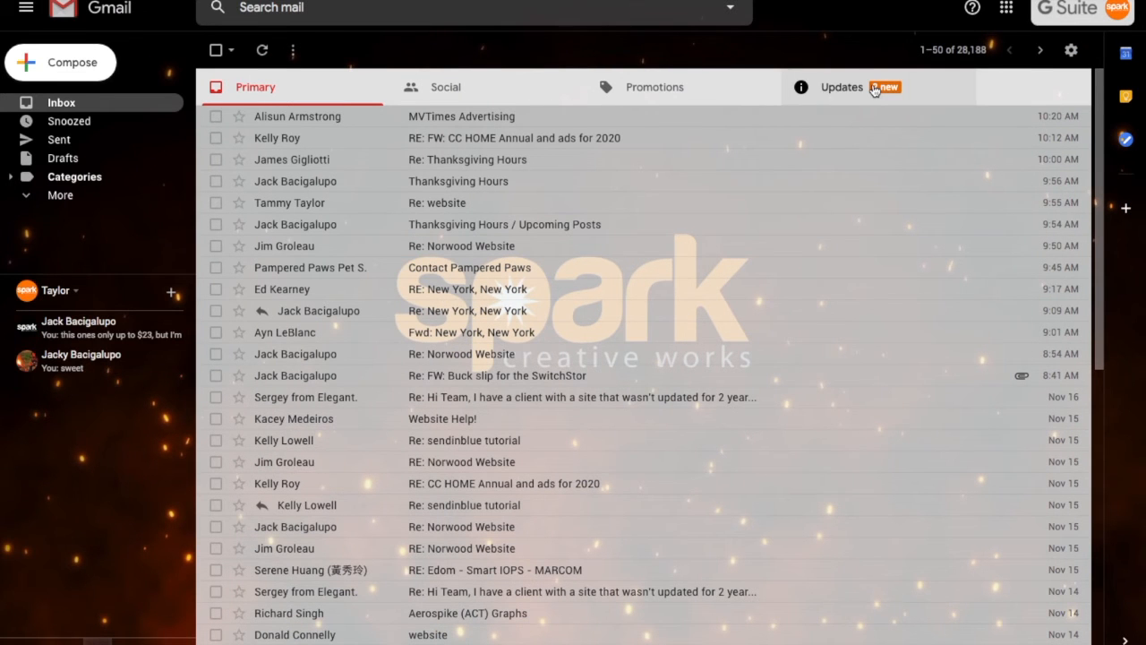
Switch to Gmail, open the "TEST - Adult Yoga & Dance Classes!" message among the updates and review it down to the footer.
{"action": "left_click", "coordinate": [874, 90]}
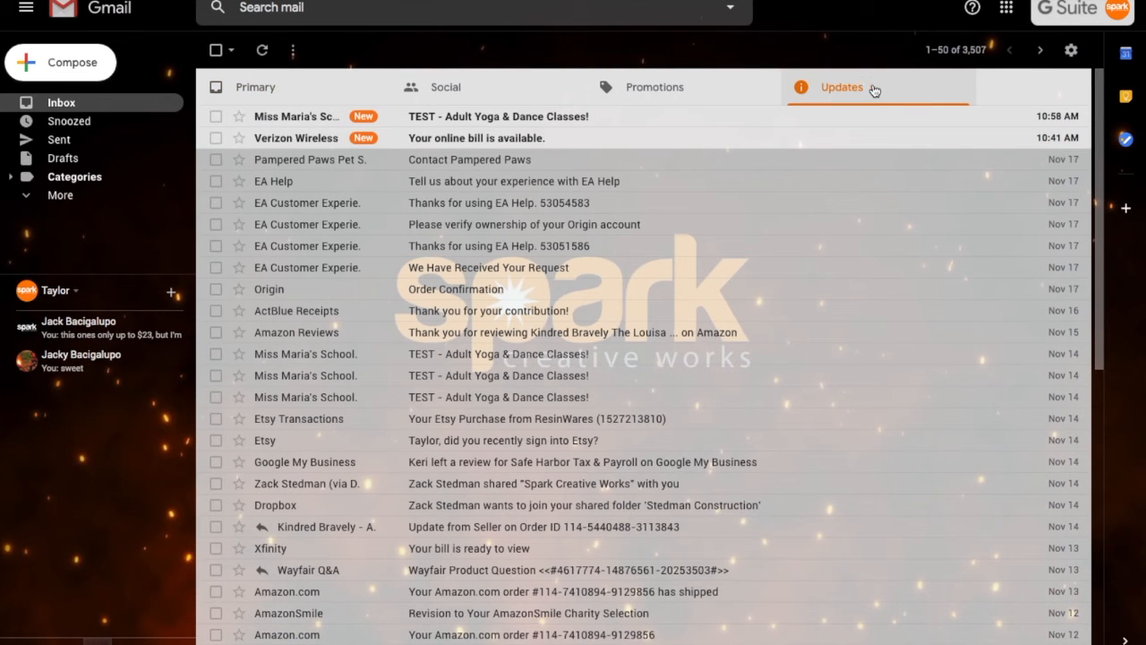
{"action": "left_click", "coordinate": [508, 121]}
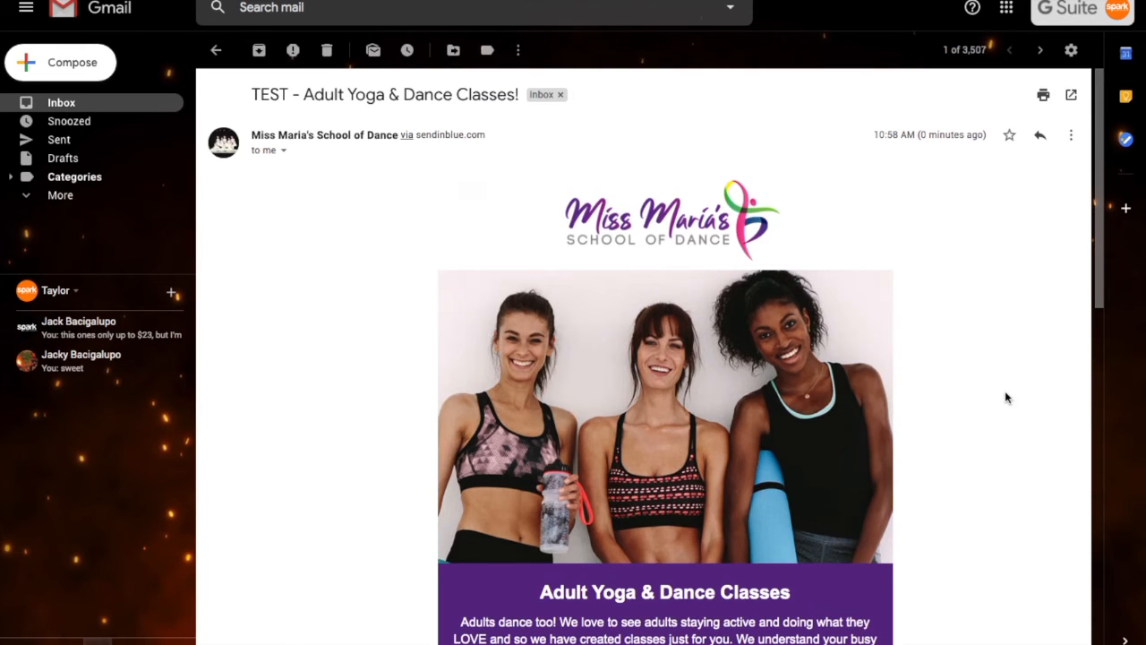
{"action": "scroll", "coordinate": [1005, 397], "scroll_direction": "down", "scroll_amount": 3}
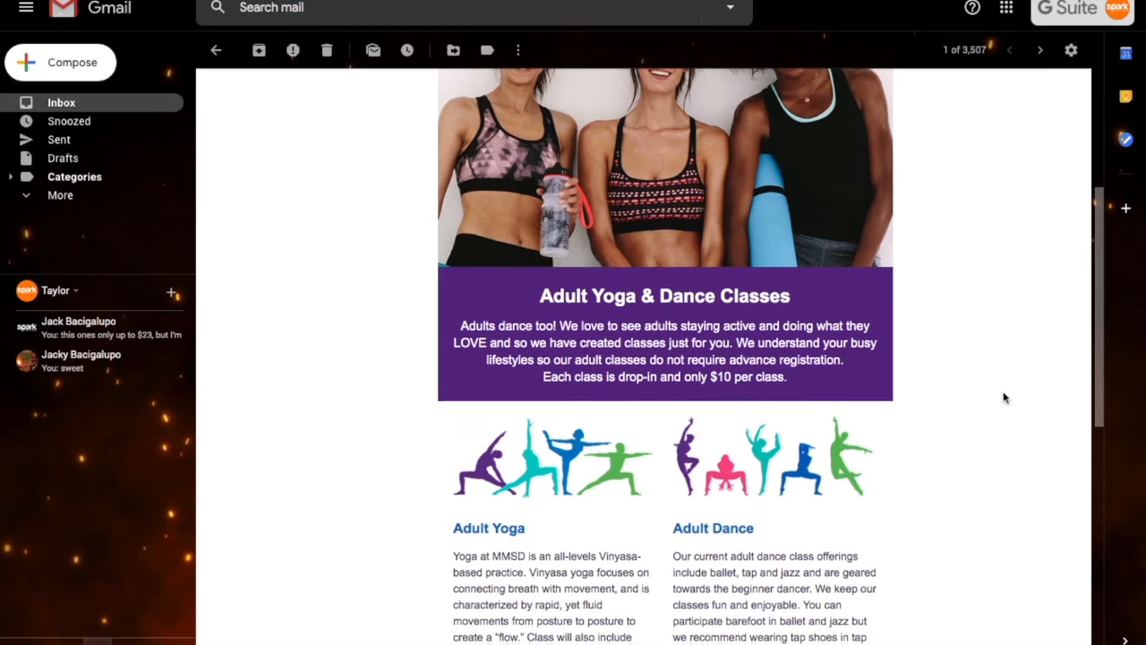
{"action": "scroll", "coordinate": [1004, 396], "scroll_direction": "down", "scroll_amount": 4}
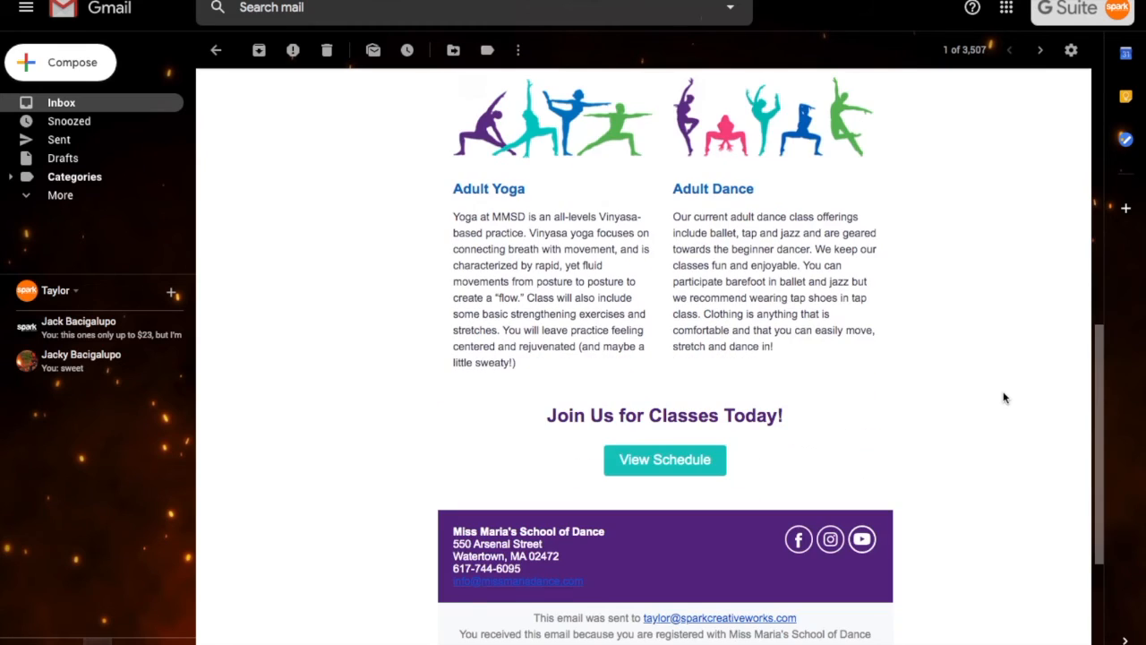
{"action": "scroll", "coordinate": [1004, 397], "scroll_direction": "down", "scroll_amount": 1}
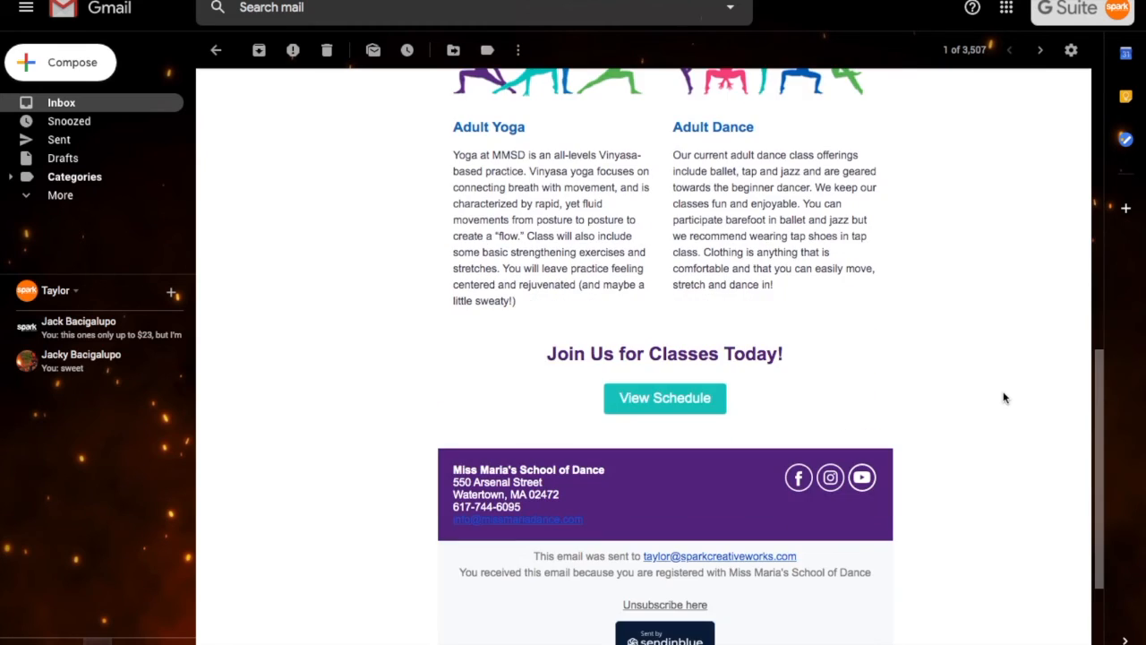
Follow the test email's View Schedule link and review the Adult Classes web page from its intro to the class schedule.
{"action": "left_click", "coordinate": [686, 405]}
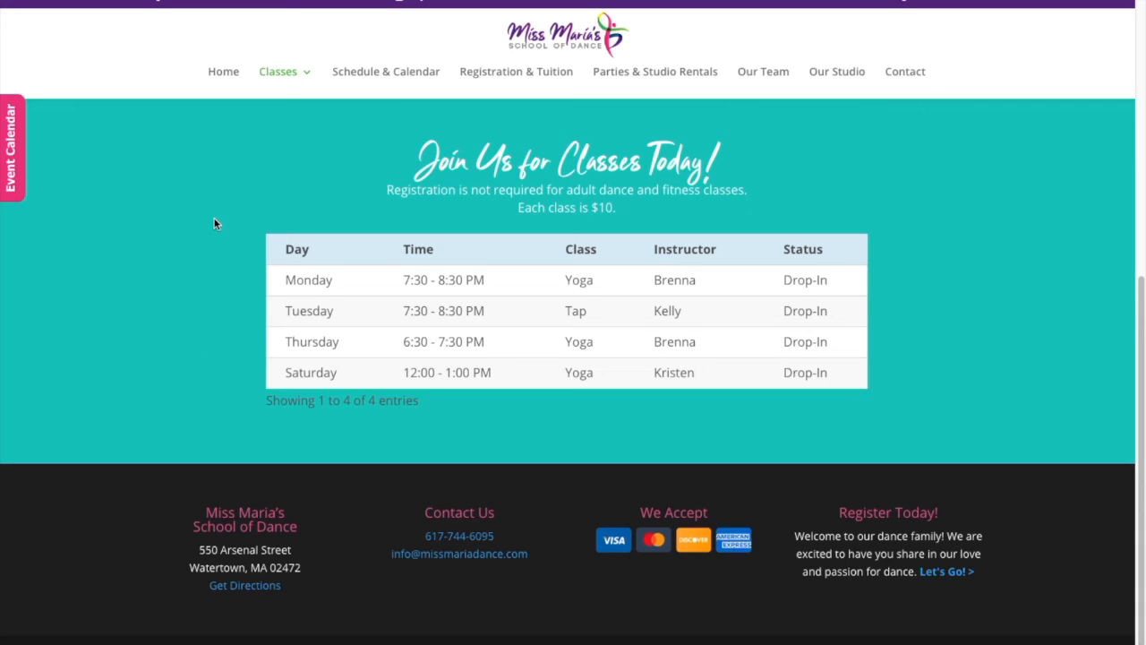
{"action": "scroll", "coordinate": [197, 215], "scroll_direction": "up", "scroll_amount": 10}
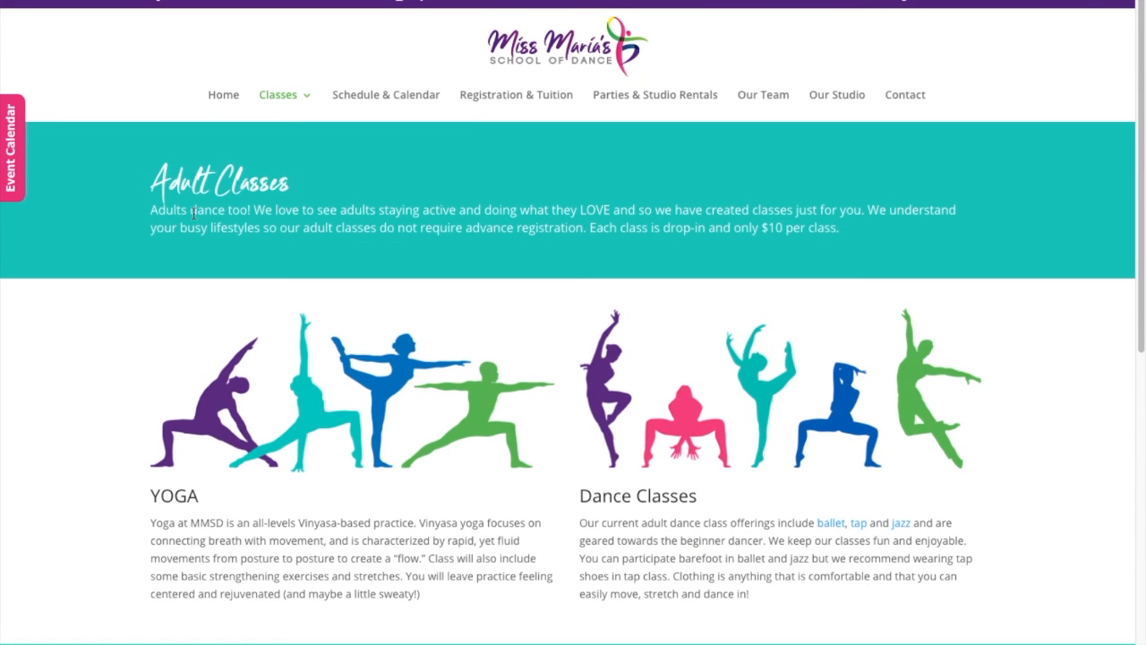
{"action": "scroll", "coordinate": [194, 213], "scroll_direction": "down", "scroll_amount": 10}
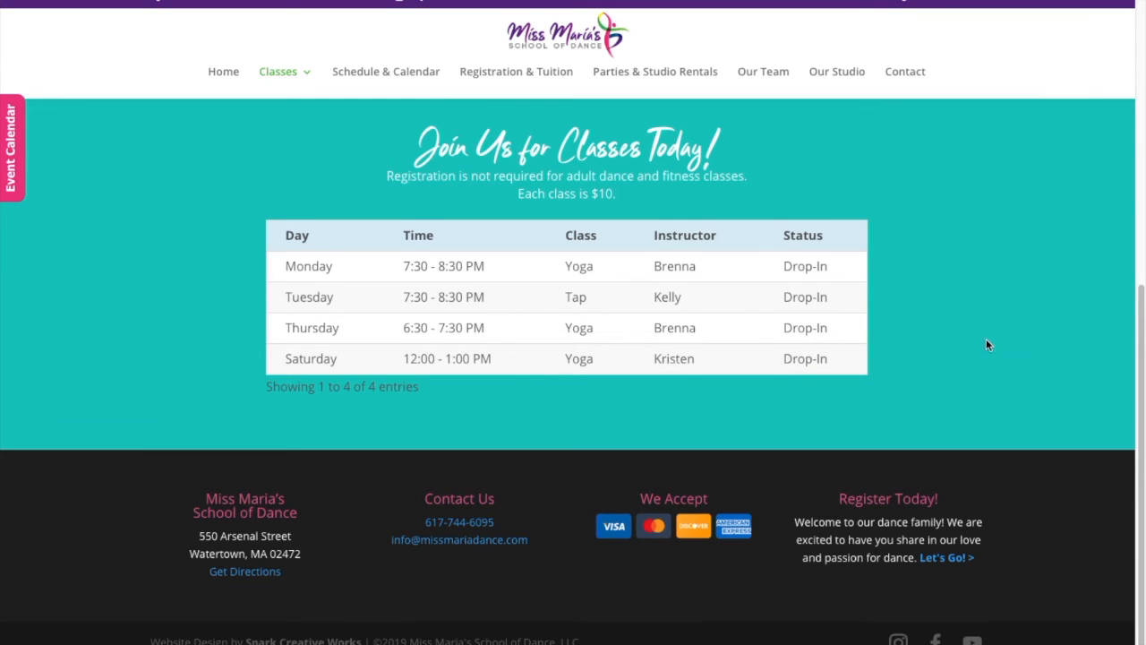
{"action": "scroll", "coordinate": [987, 342], "scroll_direction": "up", "scroll_amount": 2}
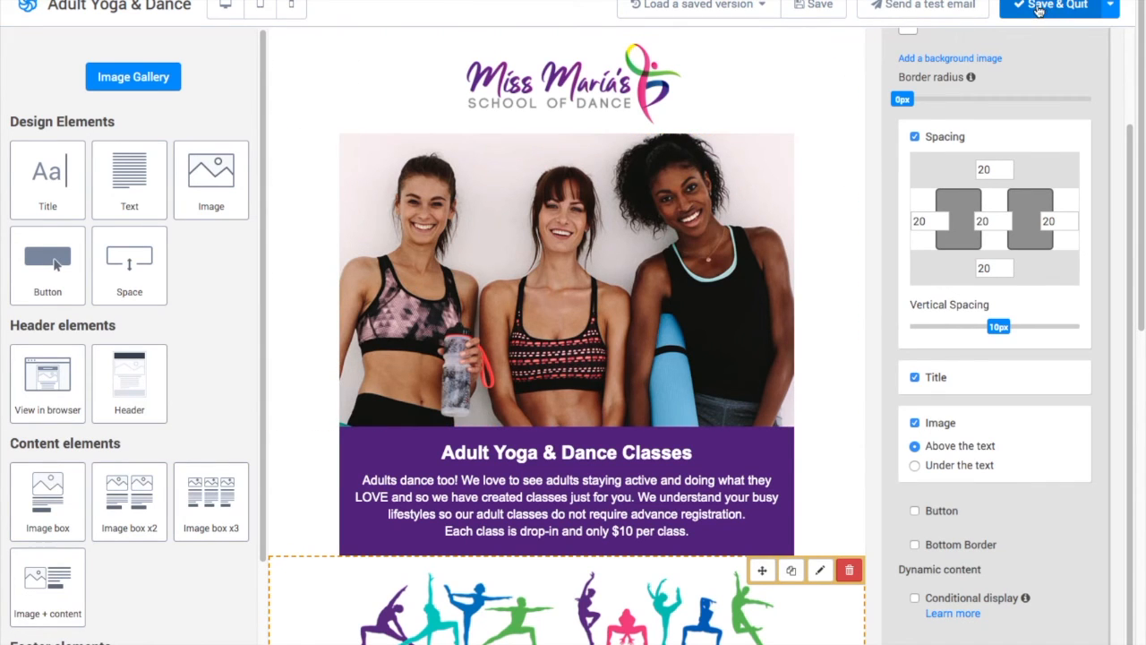
Back in Sendinblue, save the email design and advance the campaign to confirmation with the Miss Maria's School of Dance list as recipients.
{"action": "left_click", "coordinate": [1064, 7]}
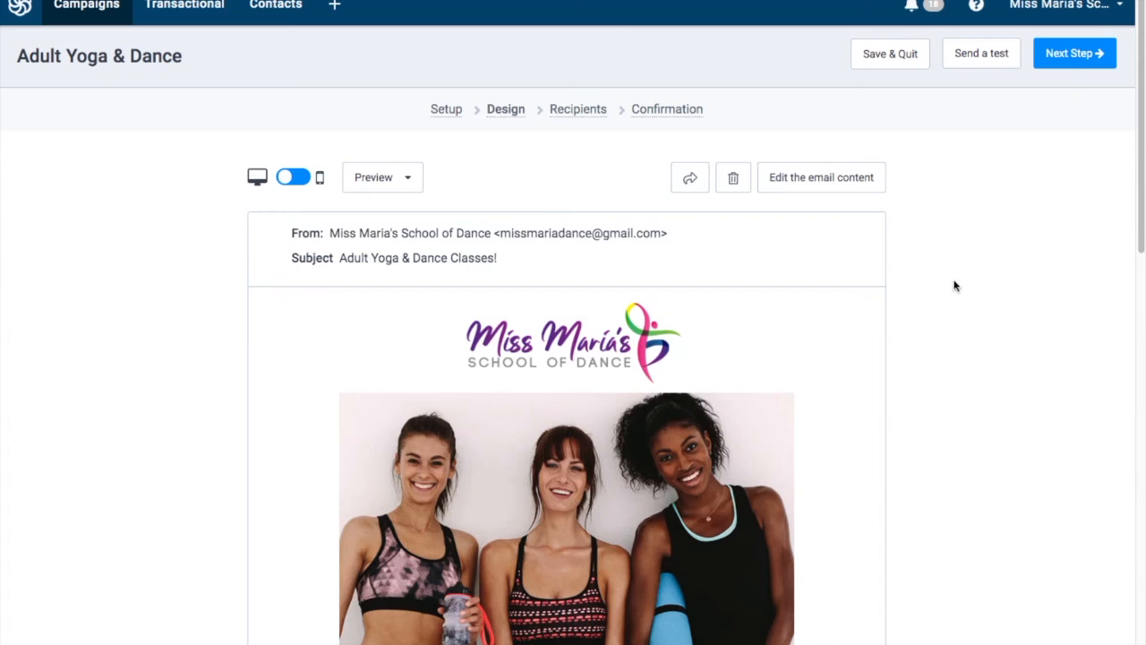
{"action": "left_click", "coordinate": [1080, 54]}
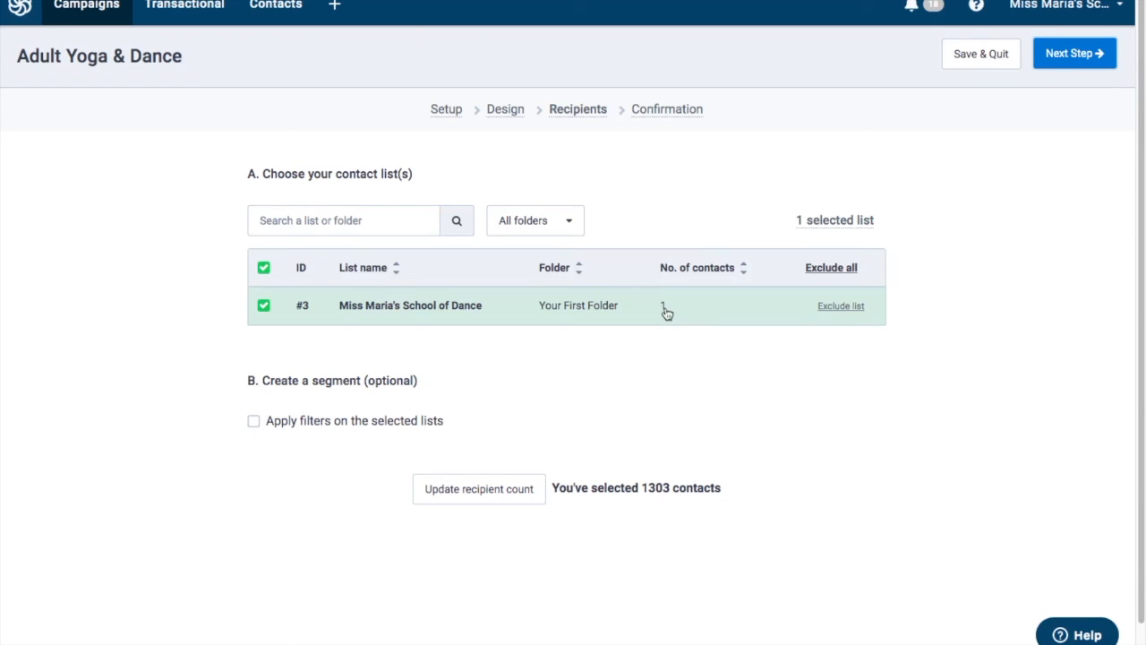
{"action": "left_click_drag", "start_coordinate": [549, 488], "coordinate": [745, 495]}
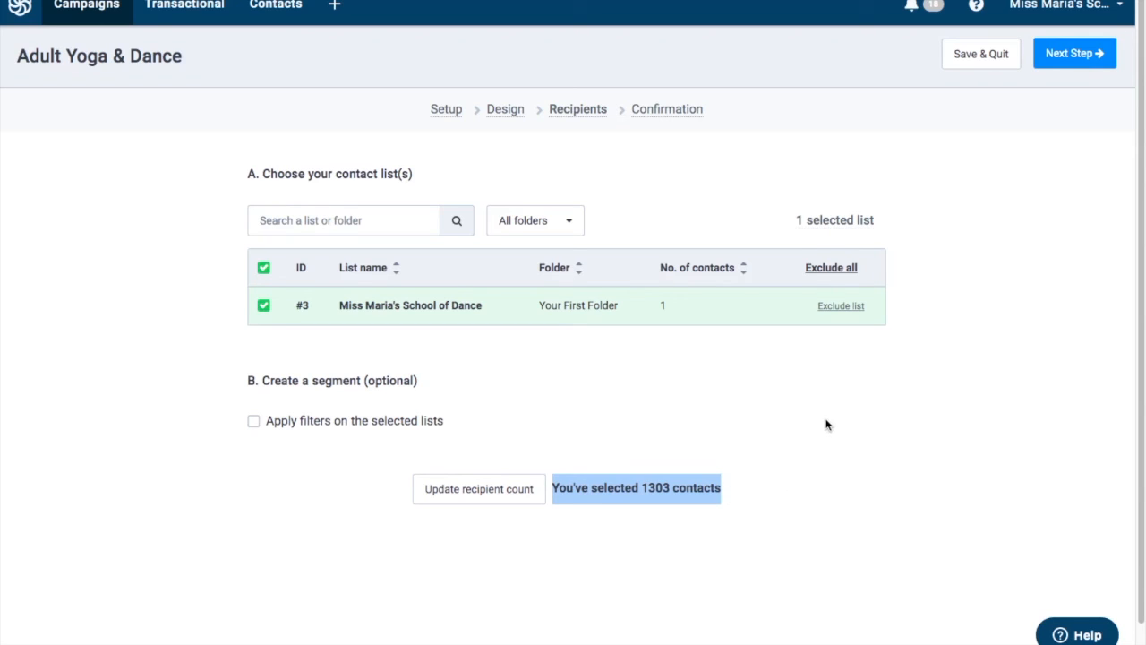
{"action": "left_click", "coordinate": [863, 400]}
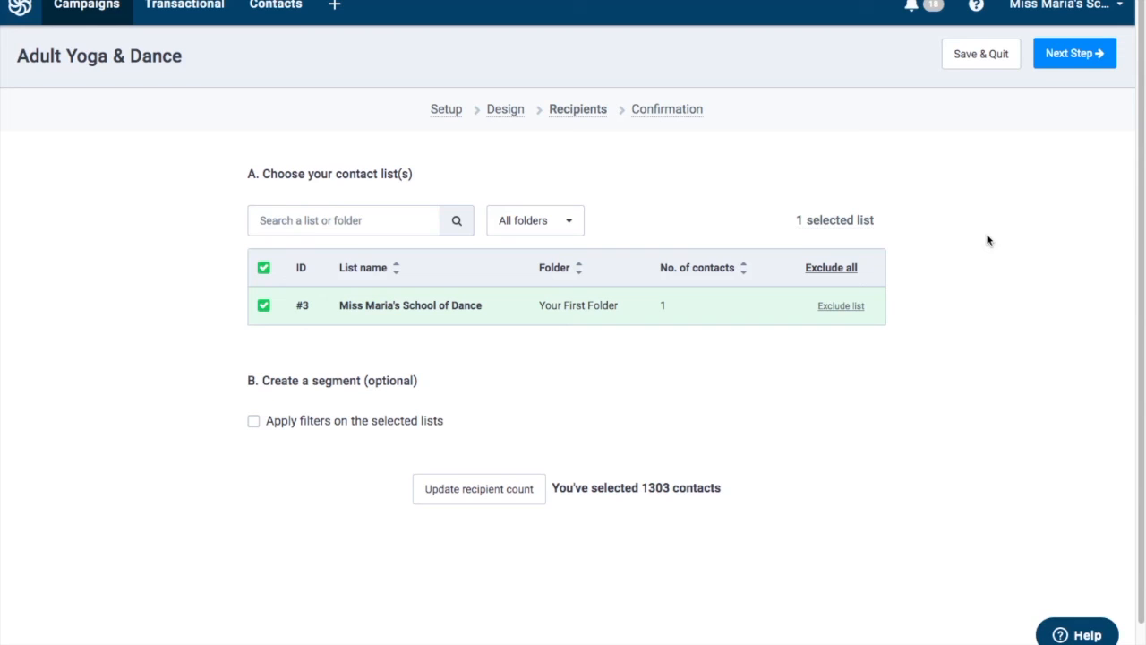
{"action": "left_click", "coordinate": [1082, 55]}
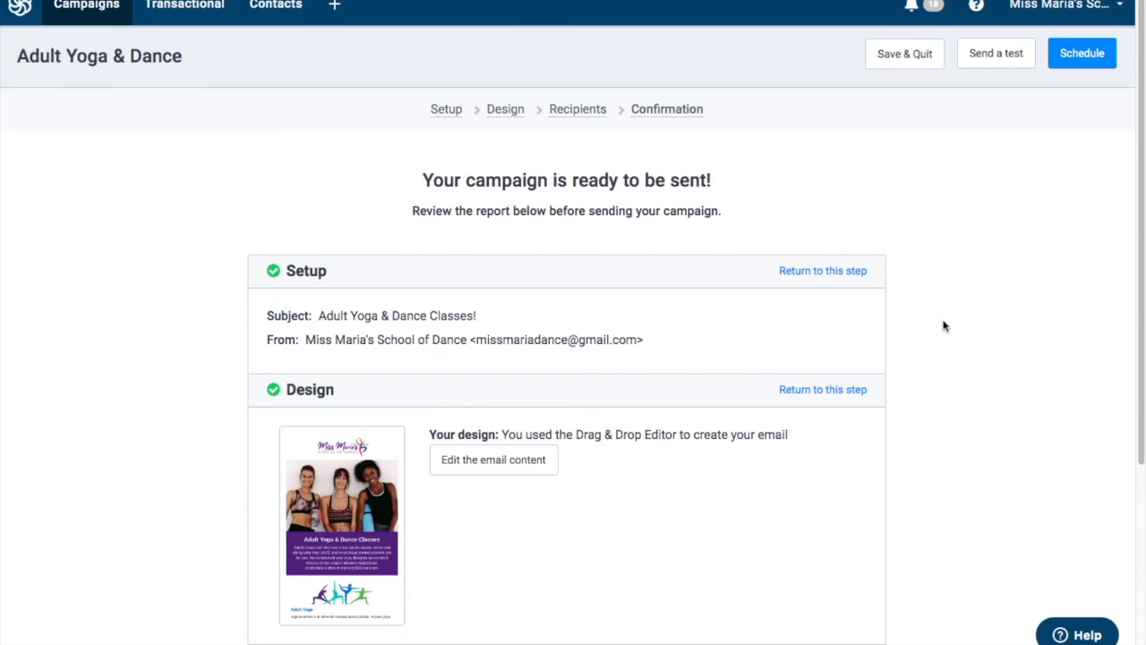
Review the setup, design and recipients sections of the campaign's confirmation report.
{"action": "scroll", "coordinate": [1005, 287], "scroll_direction": "down", "scroll_amount": 1}
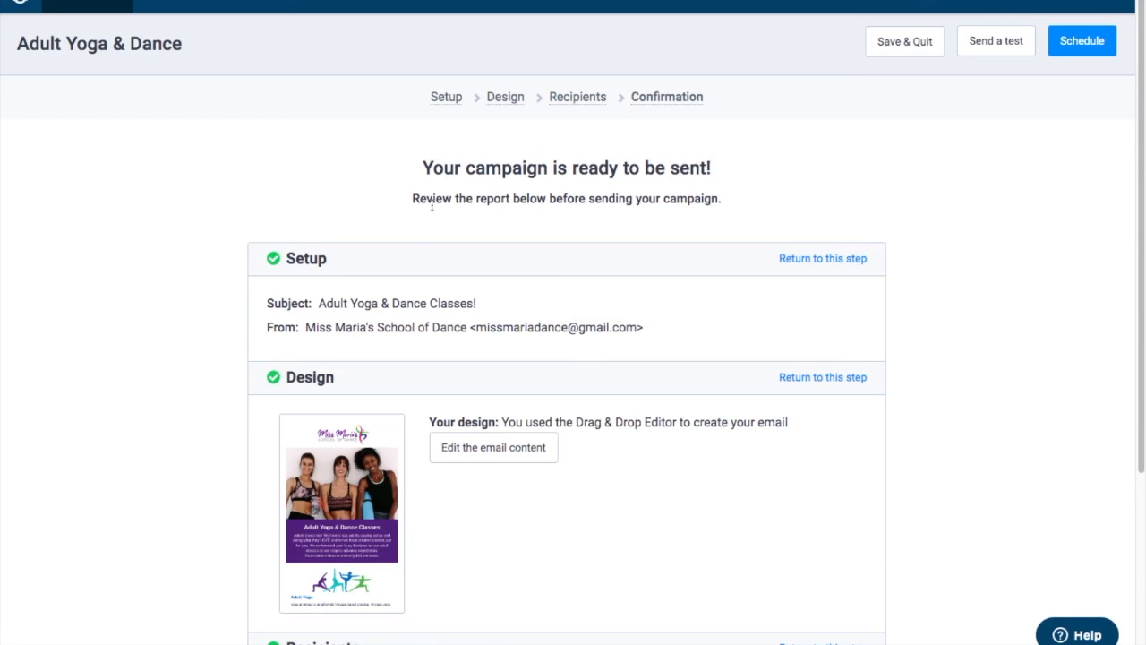
{"action": "scroll", "coordinate": [948, 356], "scroll_direction": "down", "scroll_amount": 1}
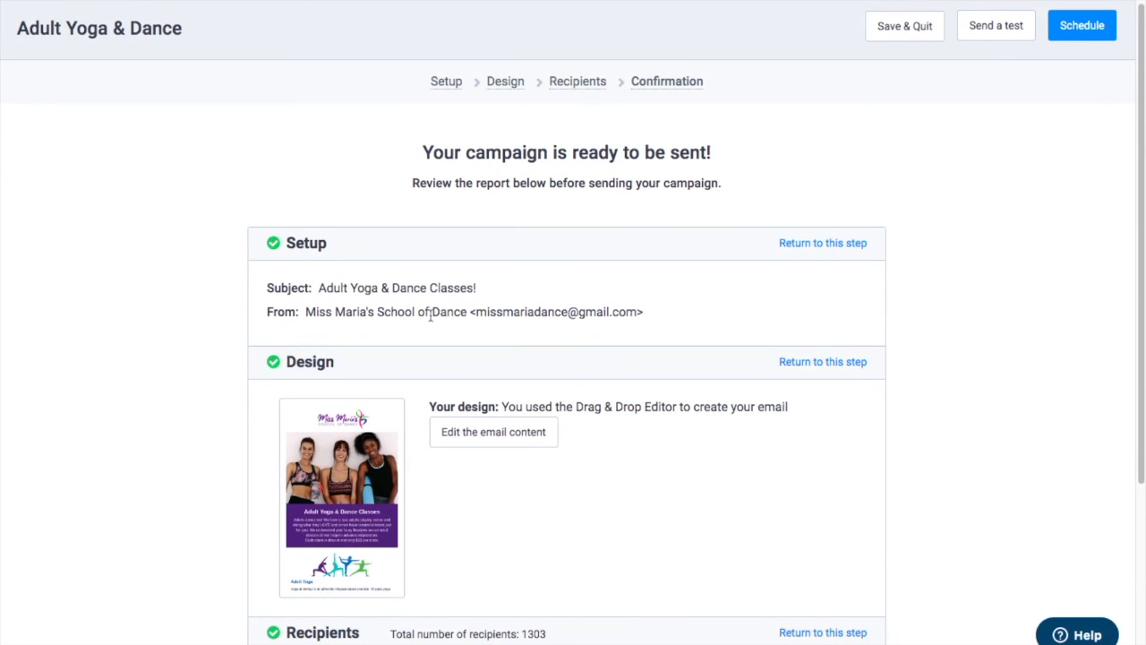
{"action": "scroll", "coordinate": [609, 479], "scroll_direction": "down", "scroll_amount": 2}
{"action": "scroll", "coordinate": [438, 511], "scroll_direction": "down", "scroll_amount": 2}
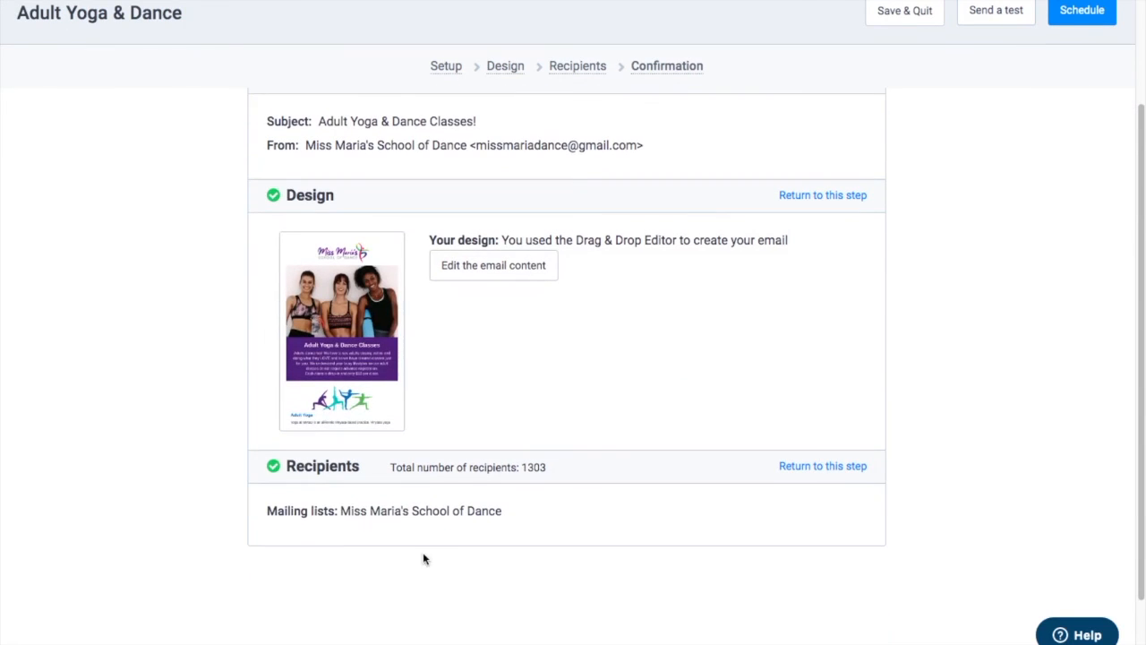
{"action": "scroll", "coordinate": [896, 564], "scroll_direction": "up", "scroll_amount": 2}
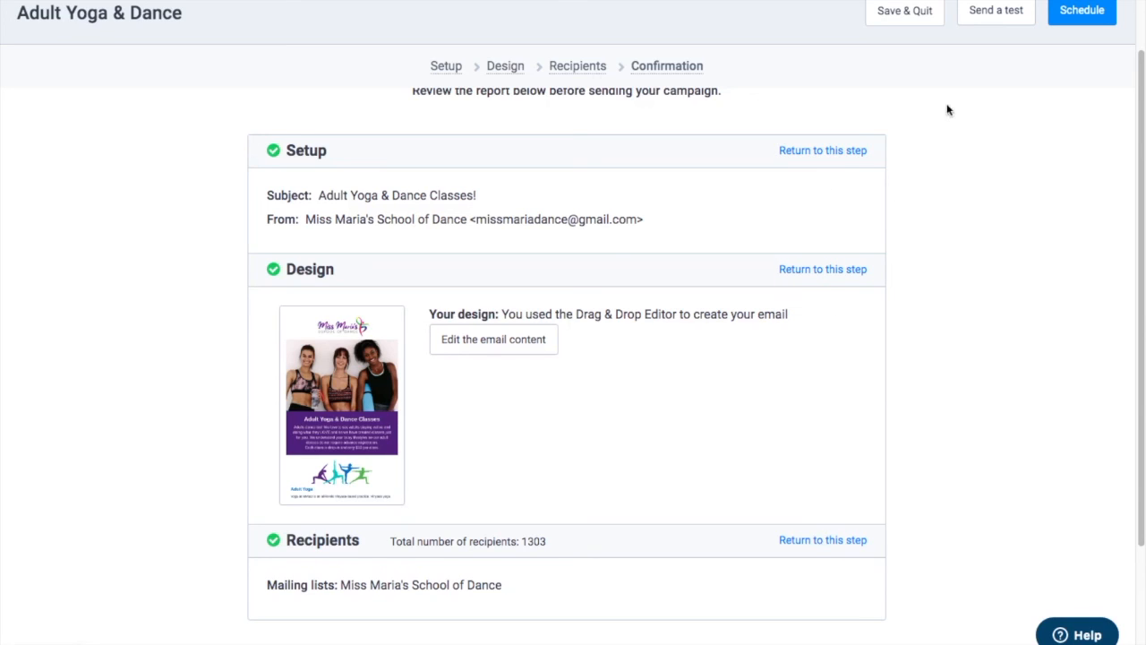
Open the campaign's scheduling options to view the send choices, and cancel without scheduling.
{"action": "left_click", "coordinate": [1088, 14]}
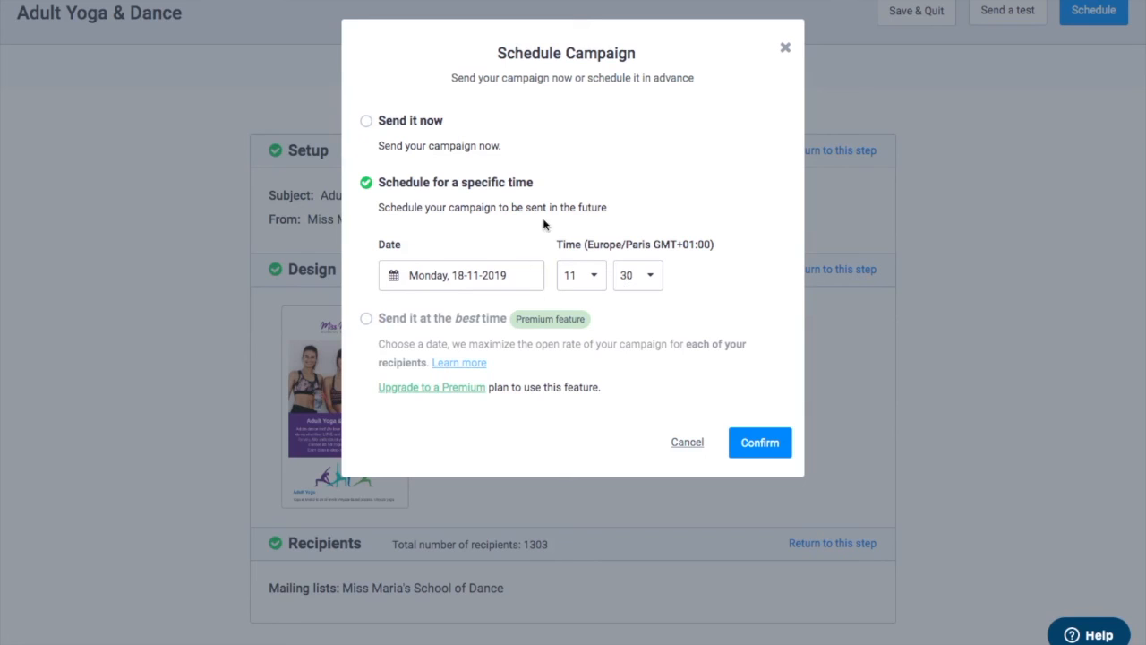
{"action": "left_click", "coordinate": [687, 443]}
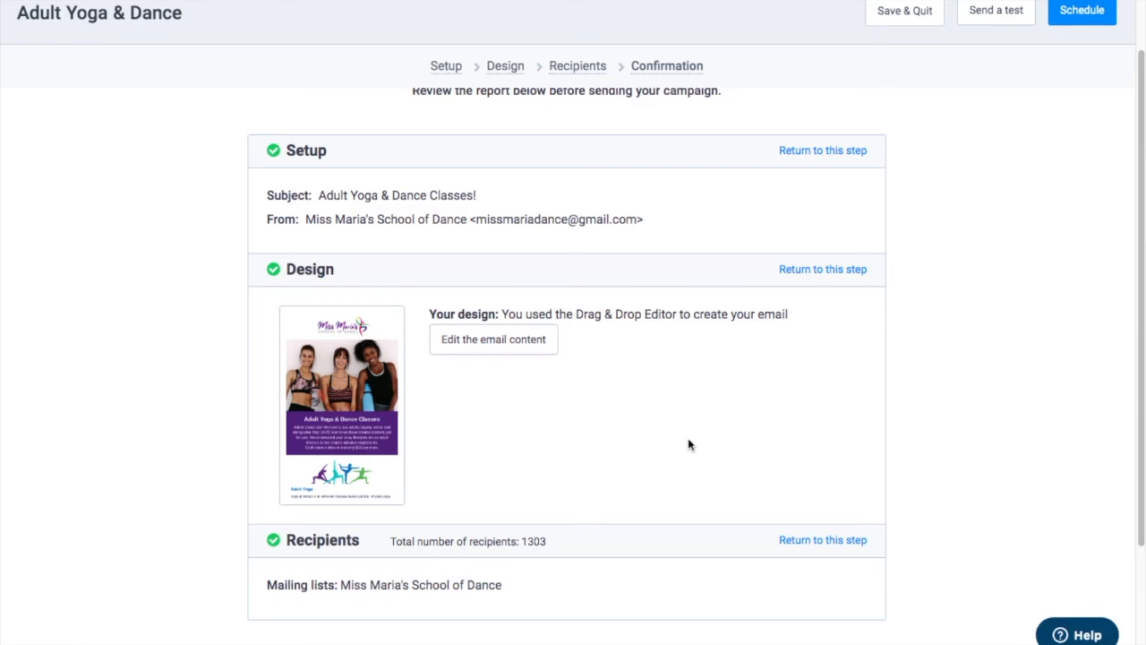
{"action": "scroll", "coordinate": [1046, 381], "scroll_direction": "up", "scroll_amount": 3}
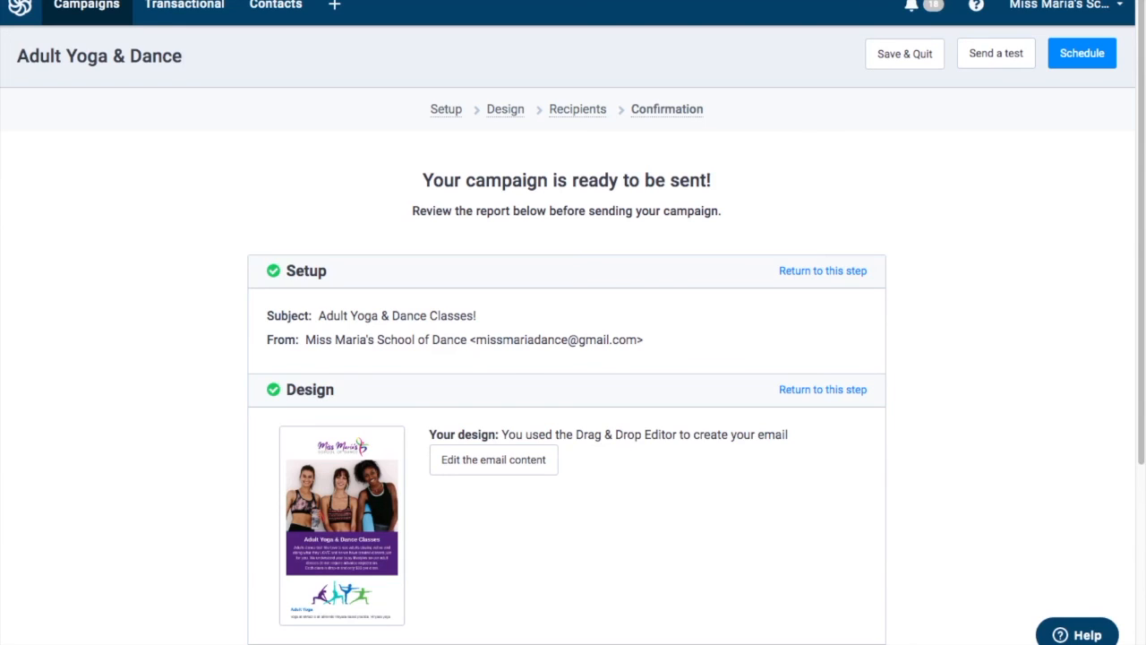
{"action": "left_click", "coordinate": [2, 1]}
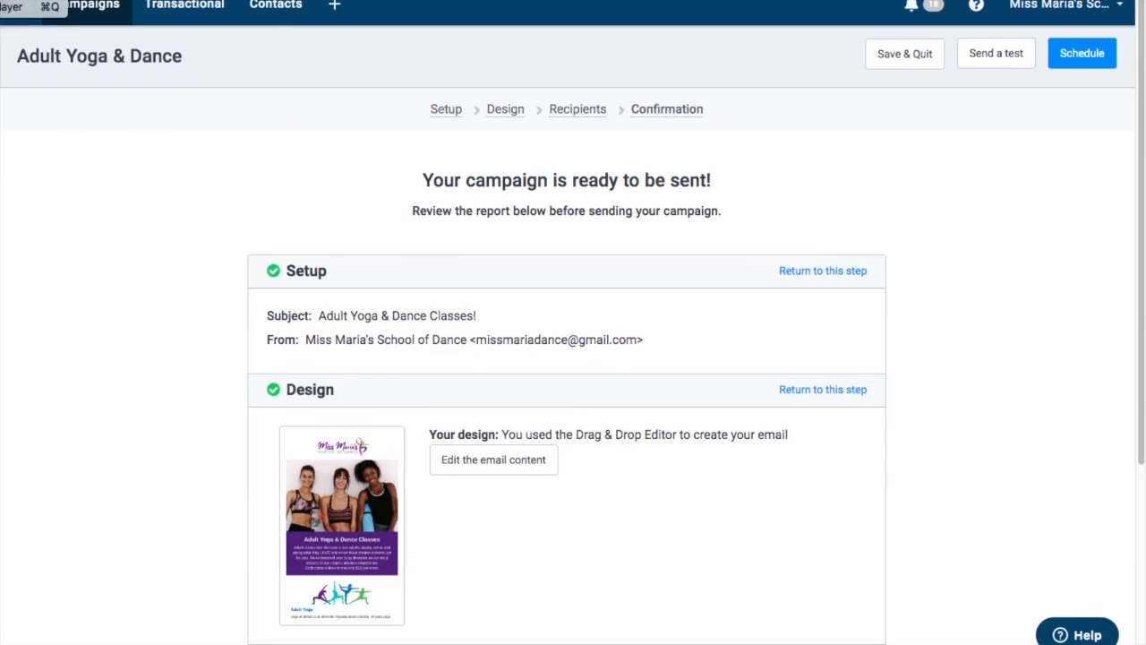
{"action": "key", "text": "Escape"}
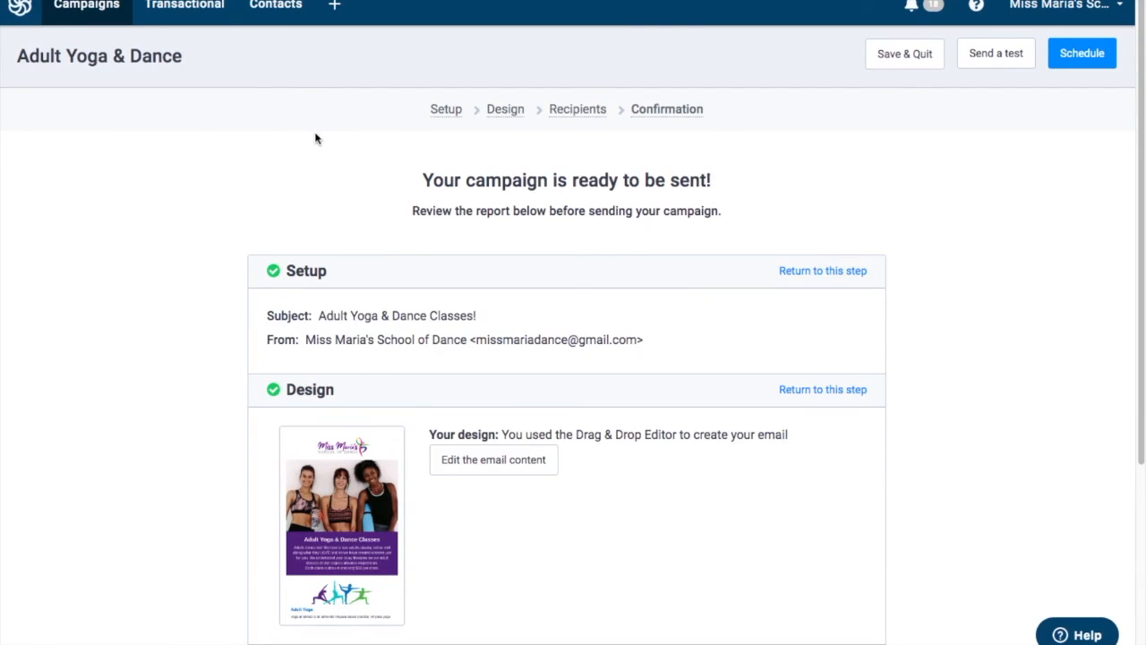